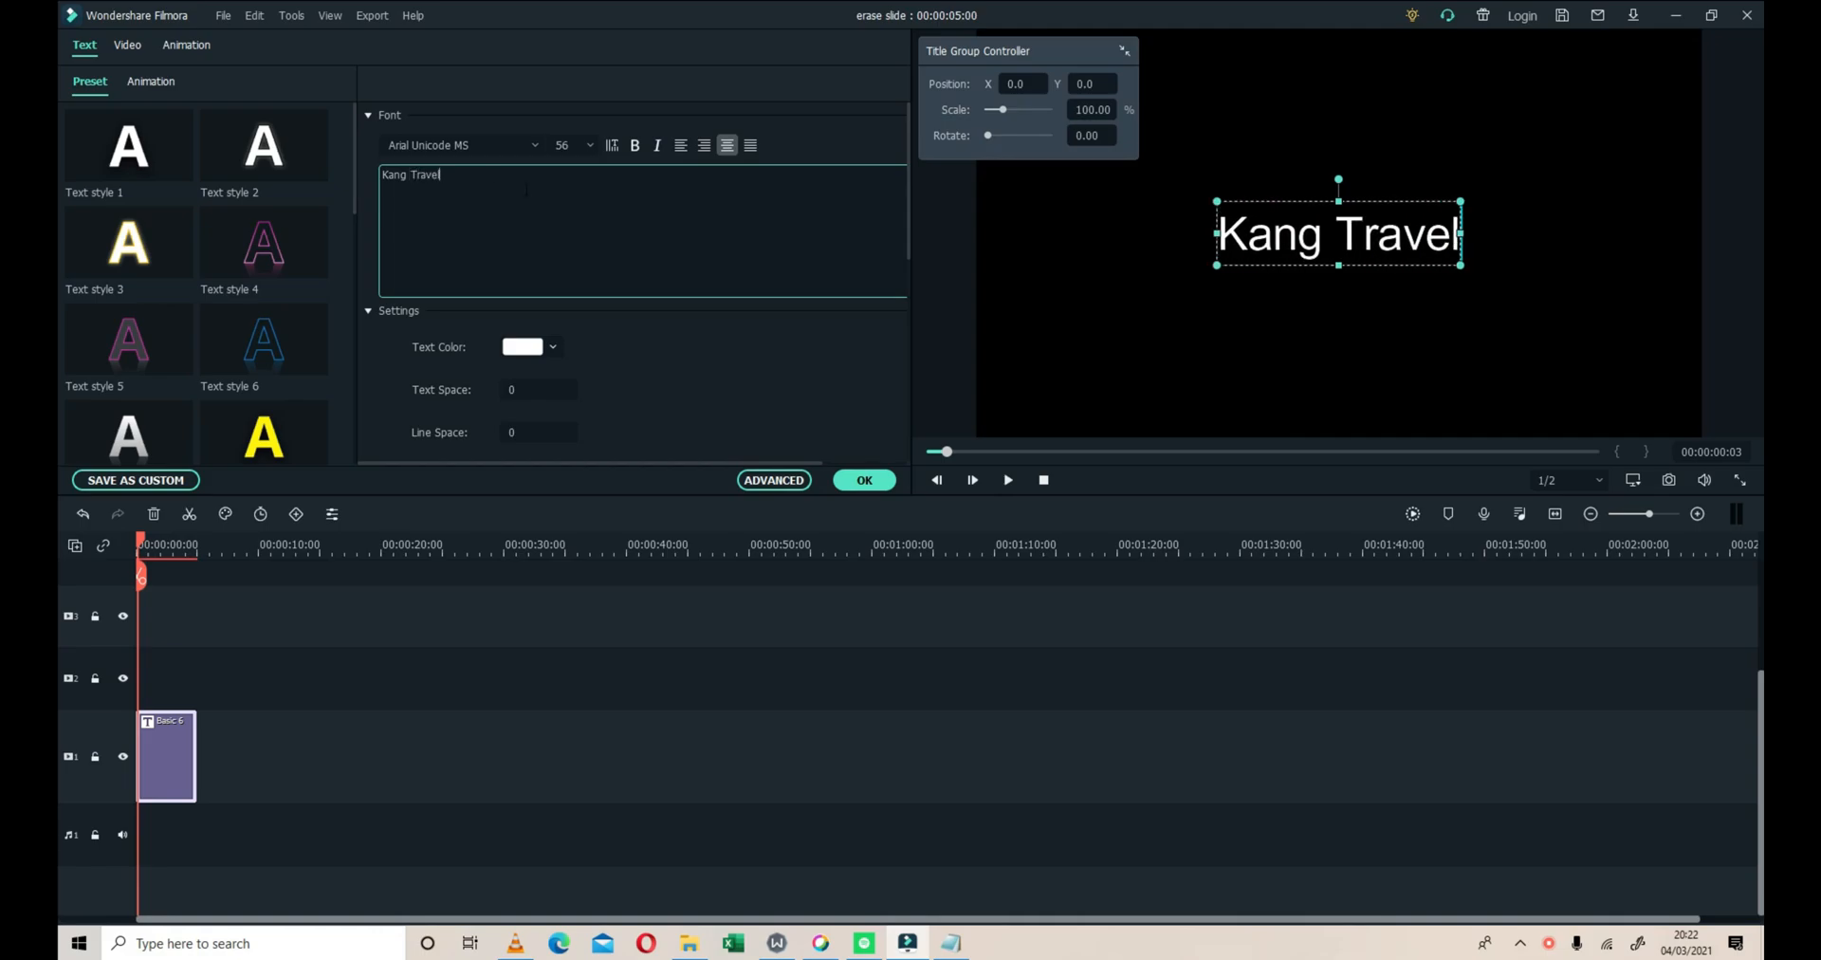
Change the title text's font to Gadugi Bold and apply the edit
click(537, 144)
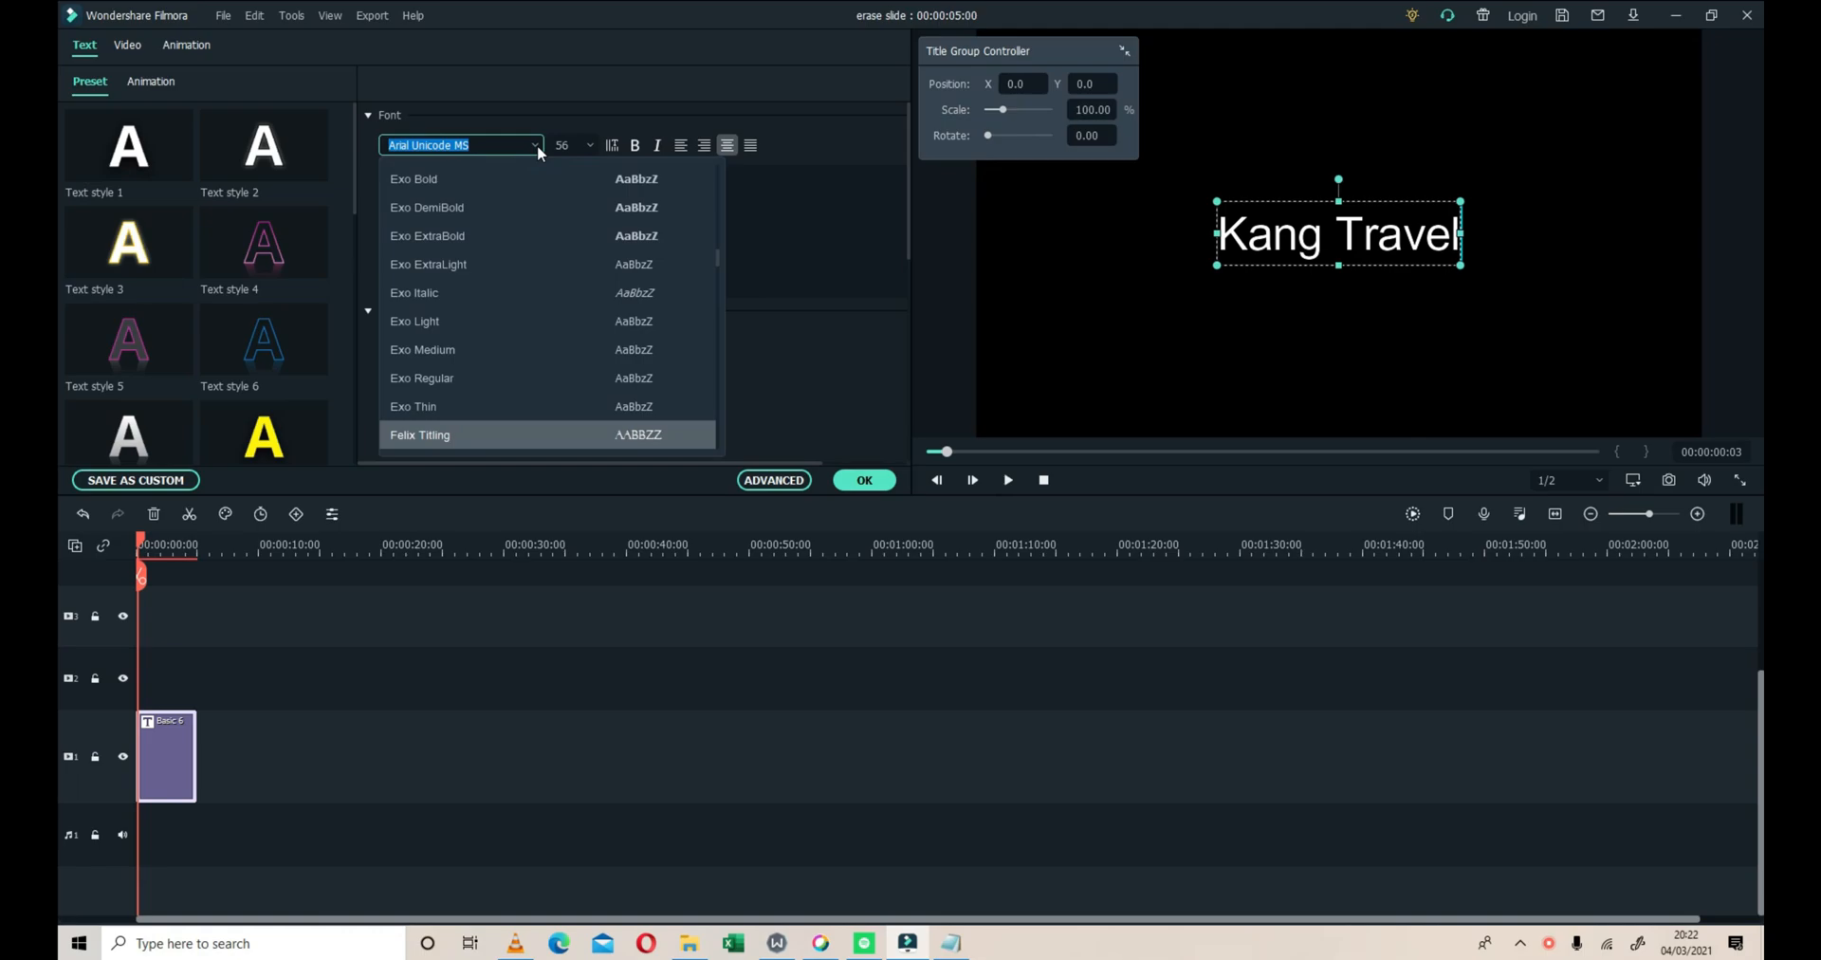
scroll(487, 252, down, 2)
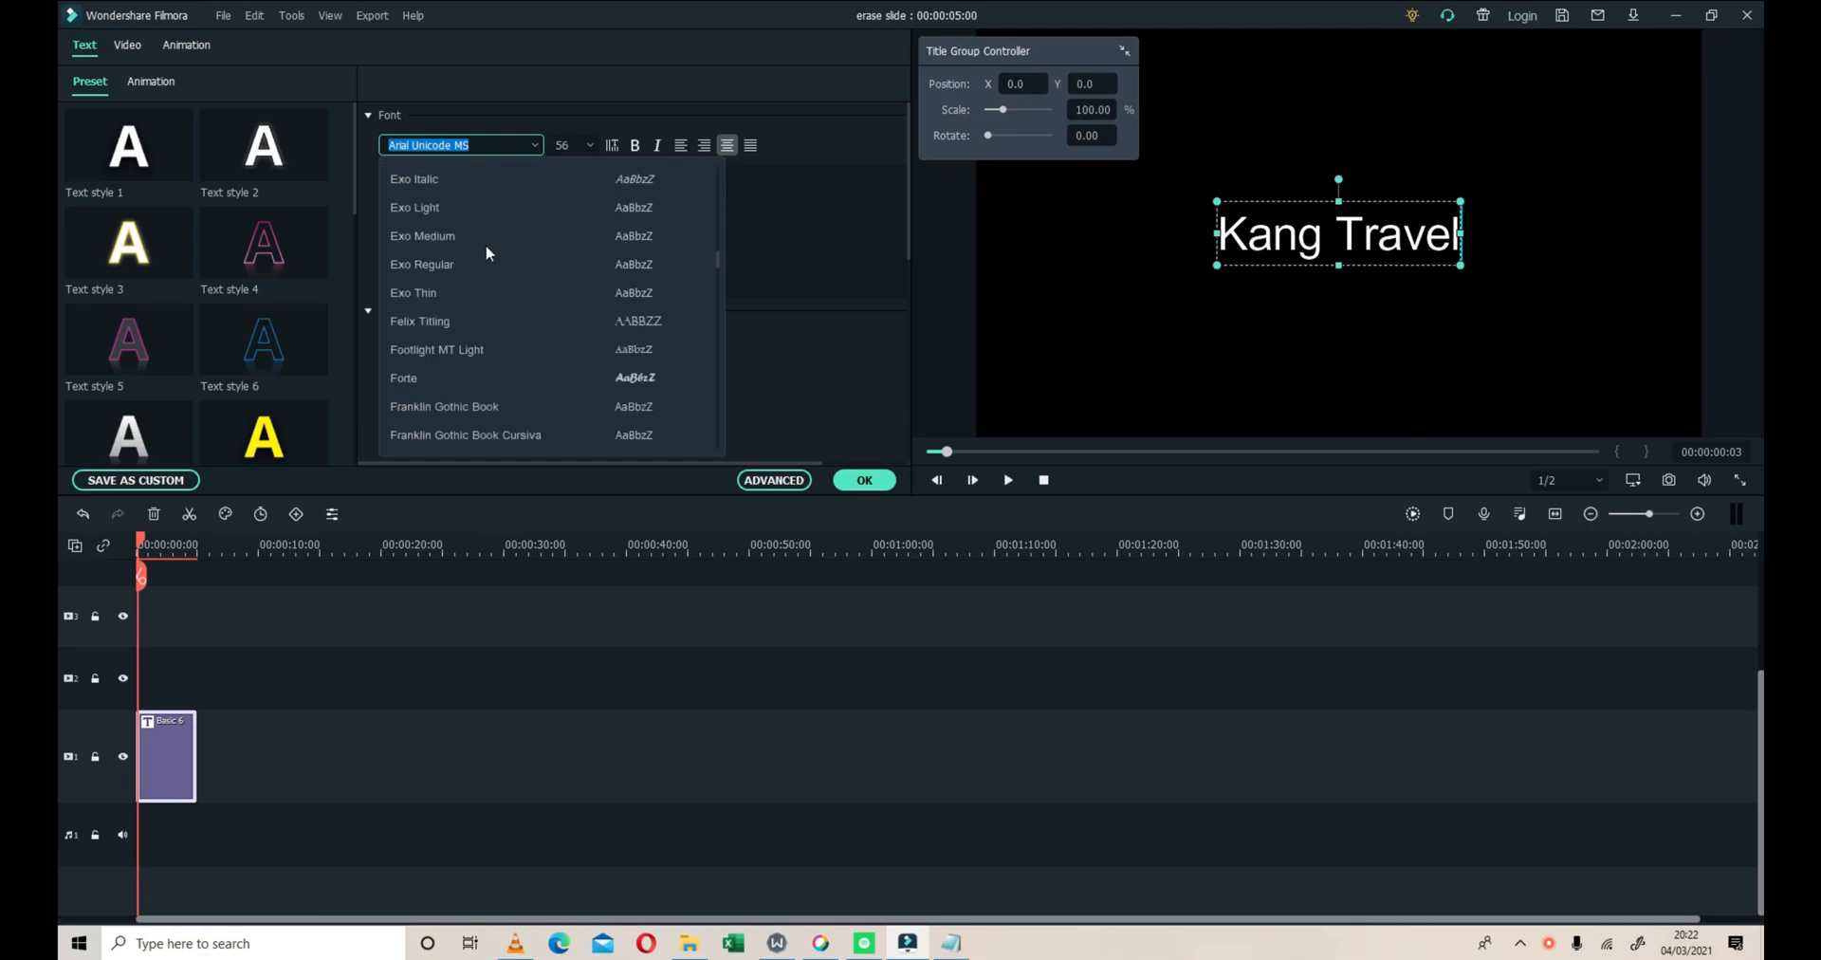
scroll(487, 251, down, 5)
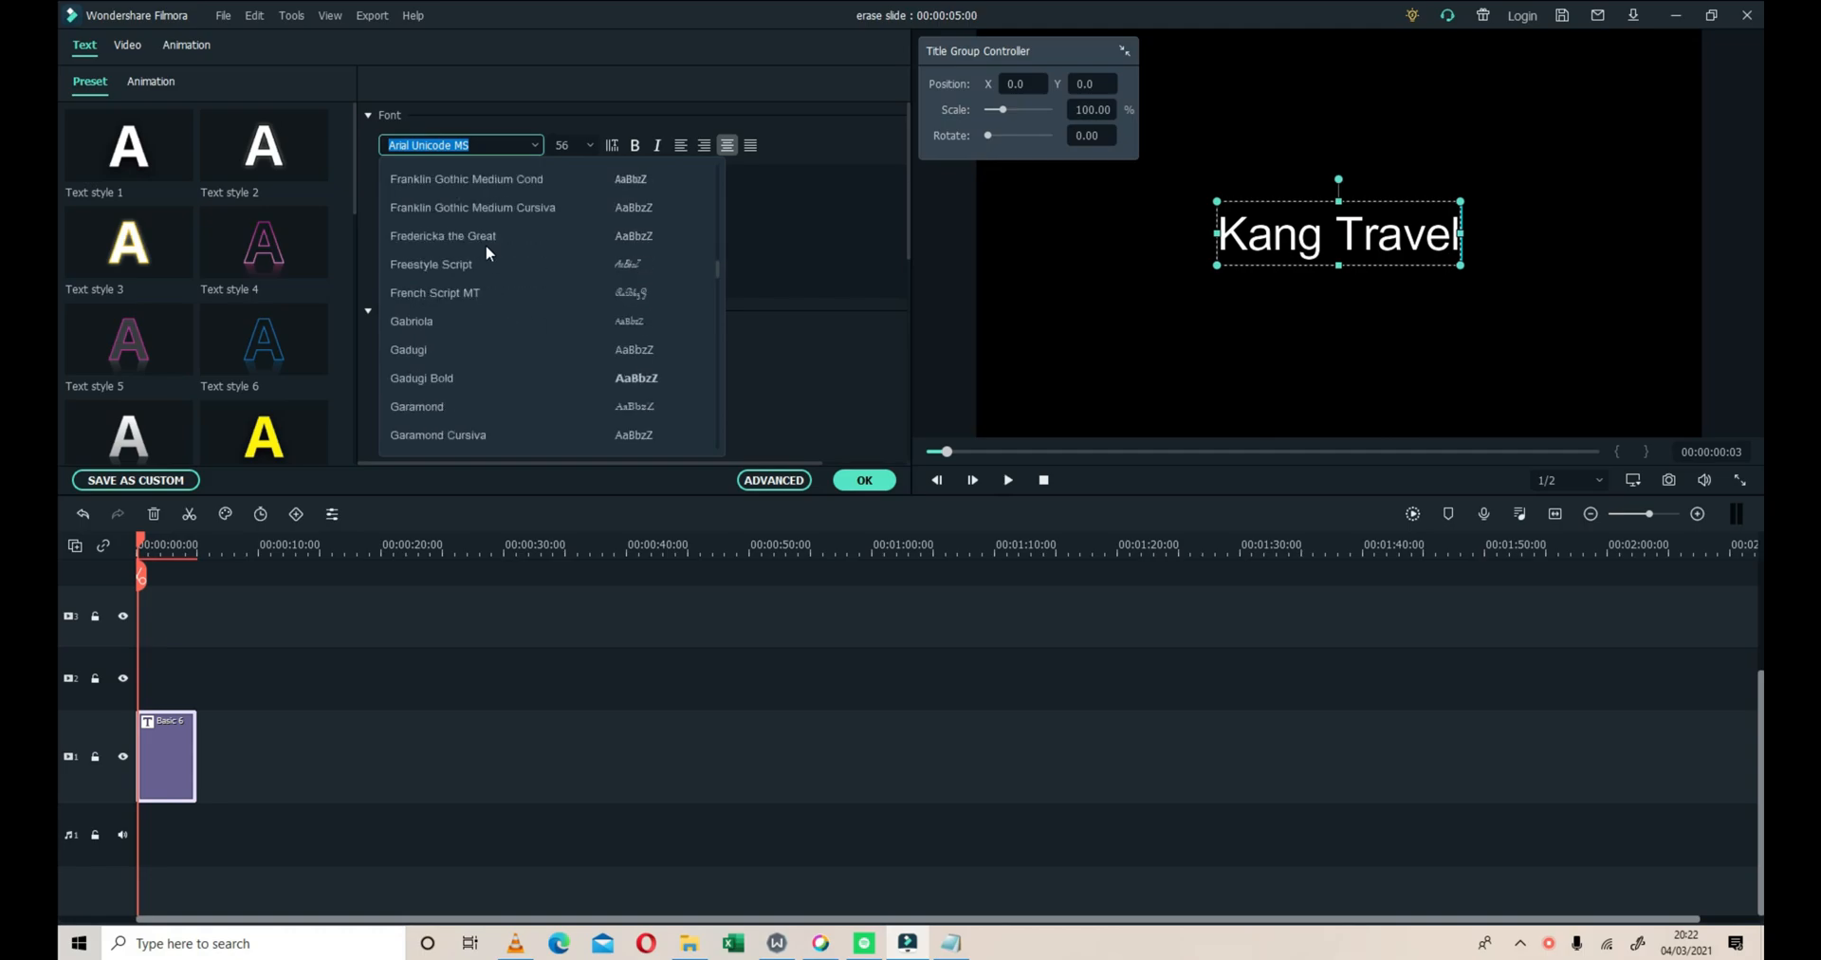
click(447, 370)
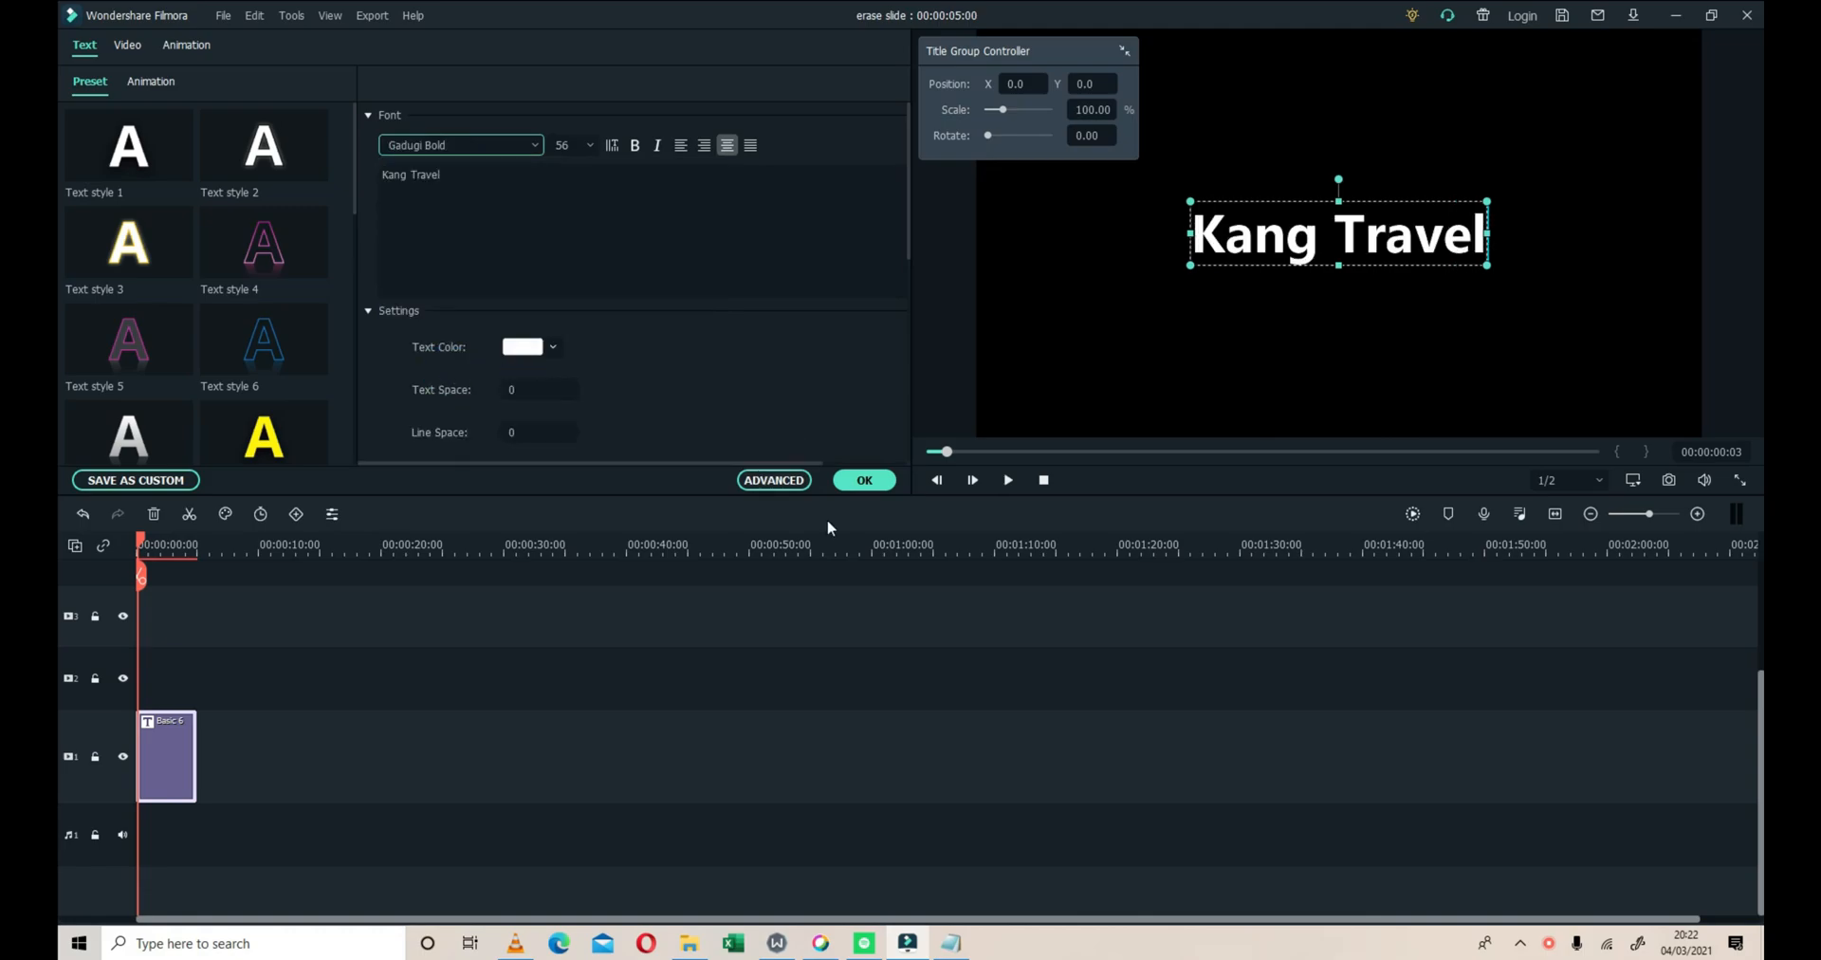
click(872, 486)
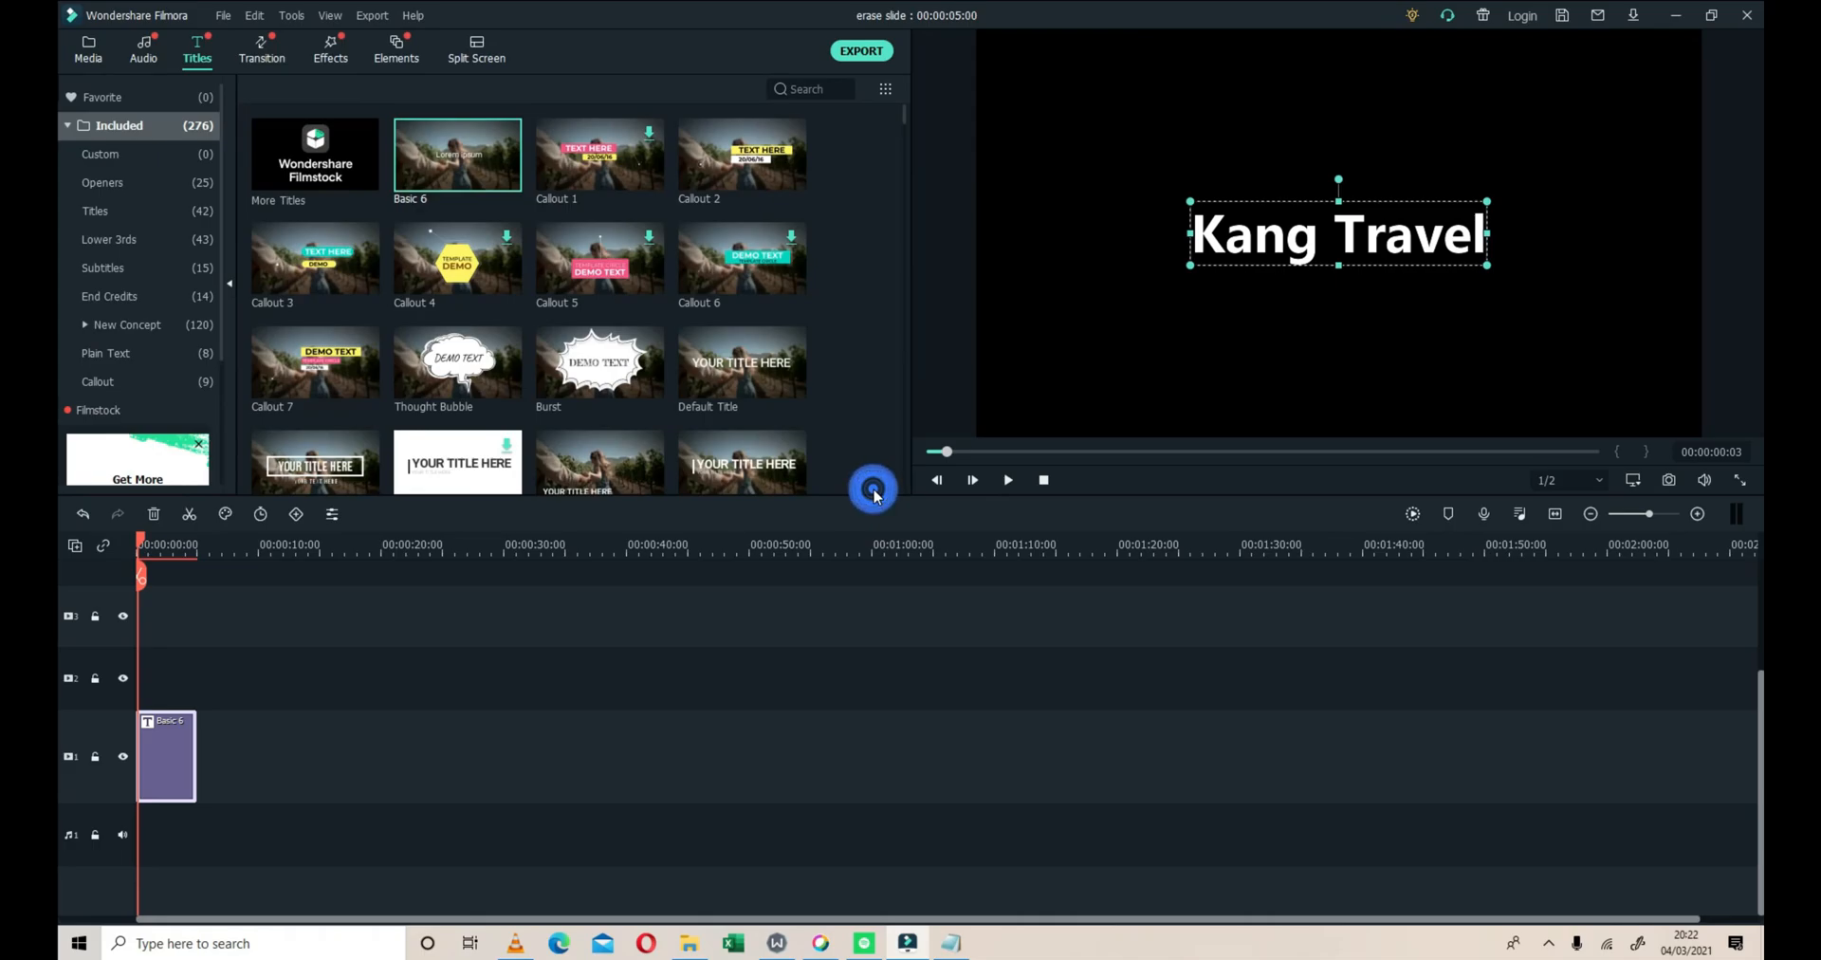
Duplicate the title clip onto video track 2 at the timeline start, locking track 1 during the paste and unlocking it
right_click(168, 752)
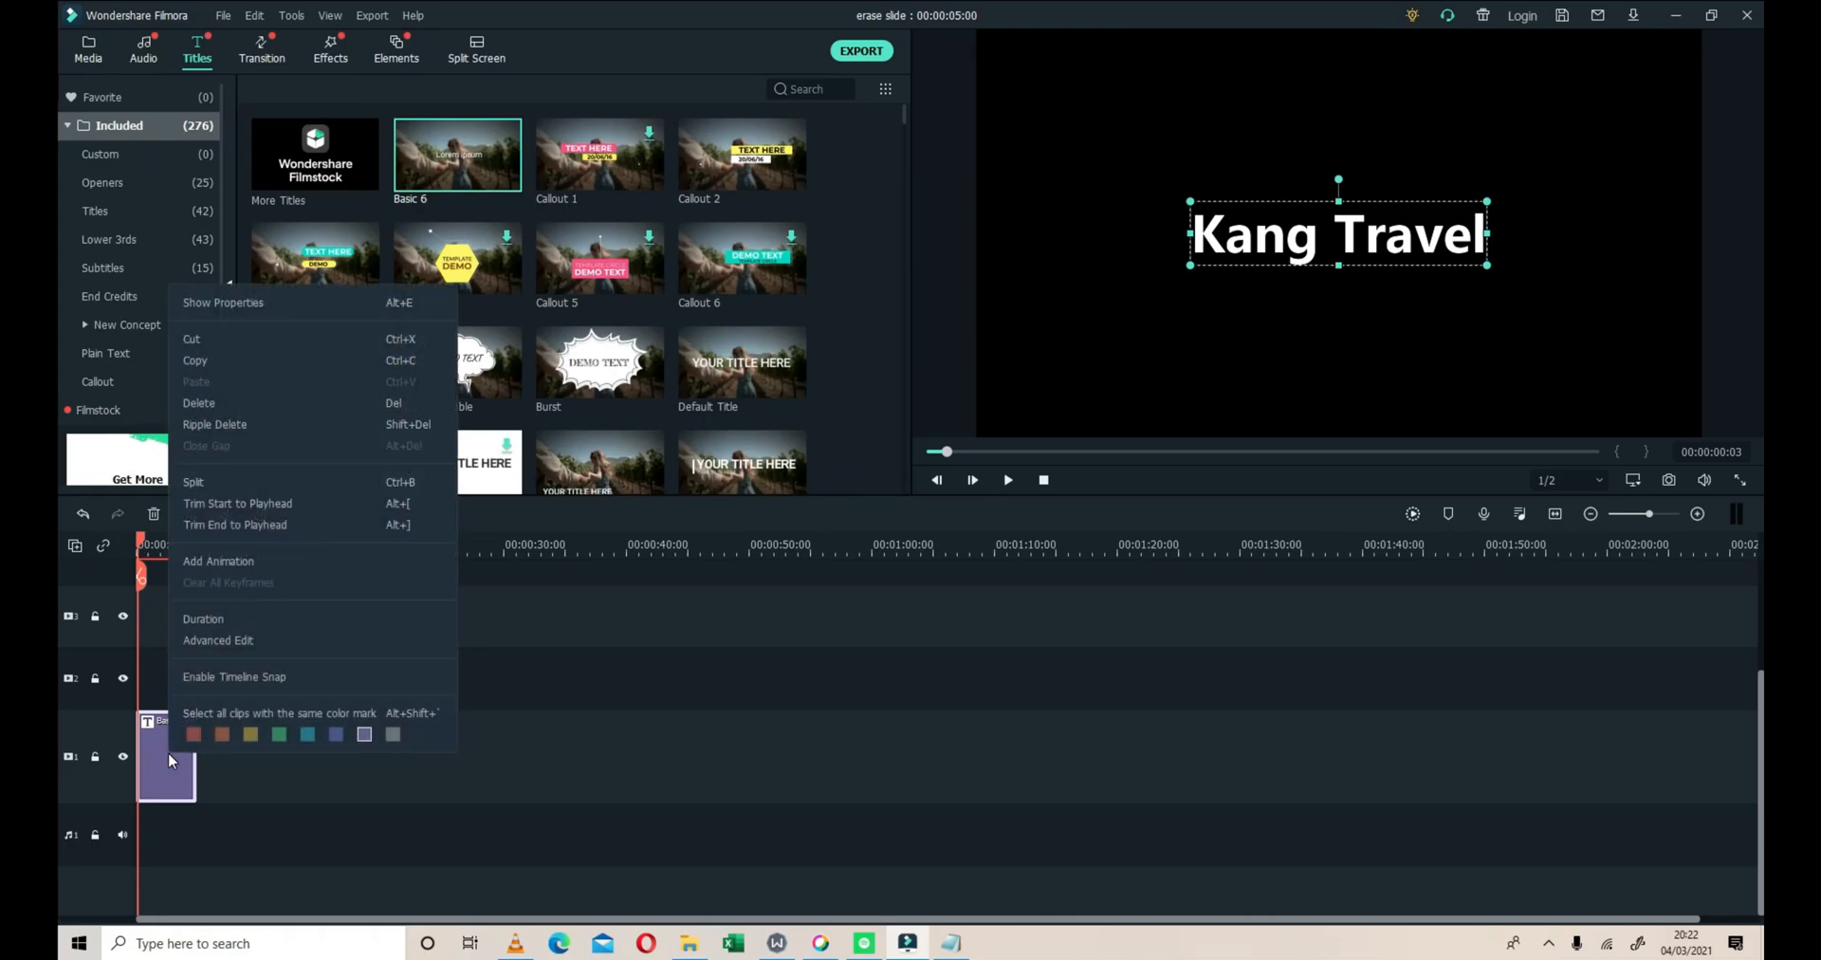
click(180, 362)
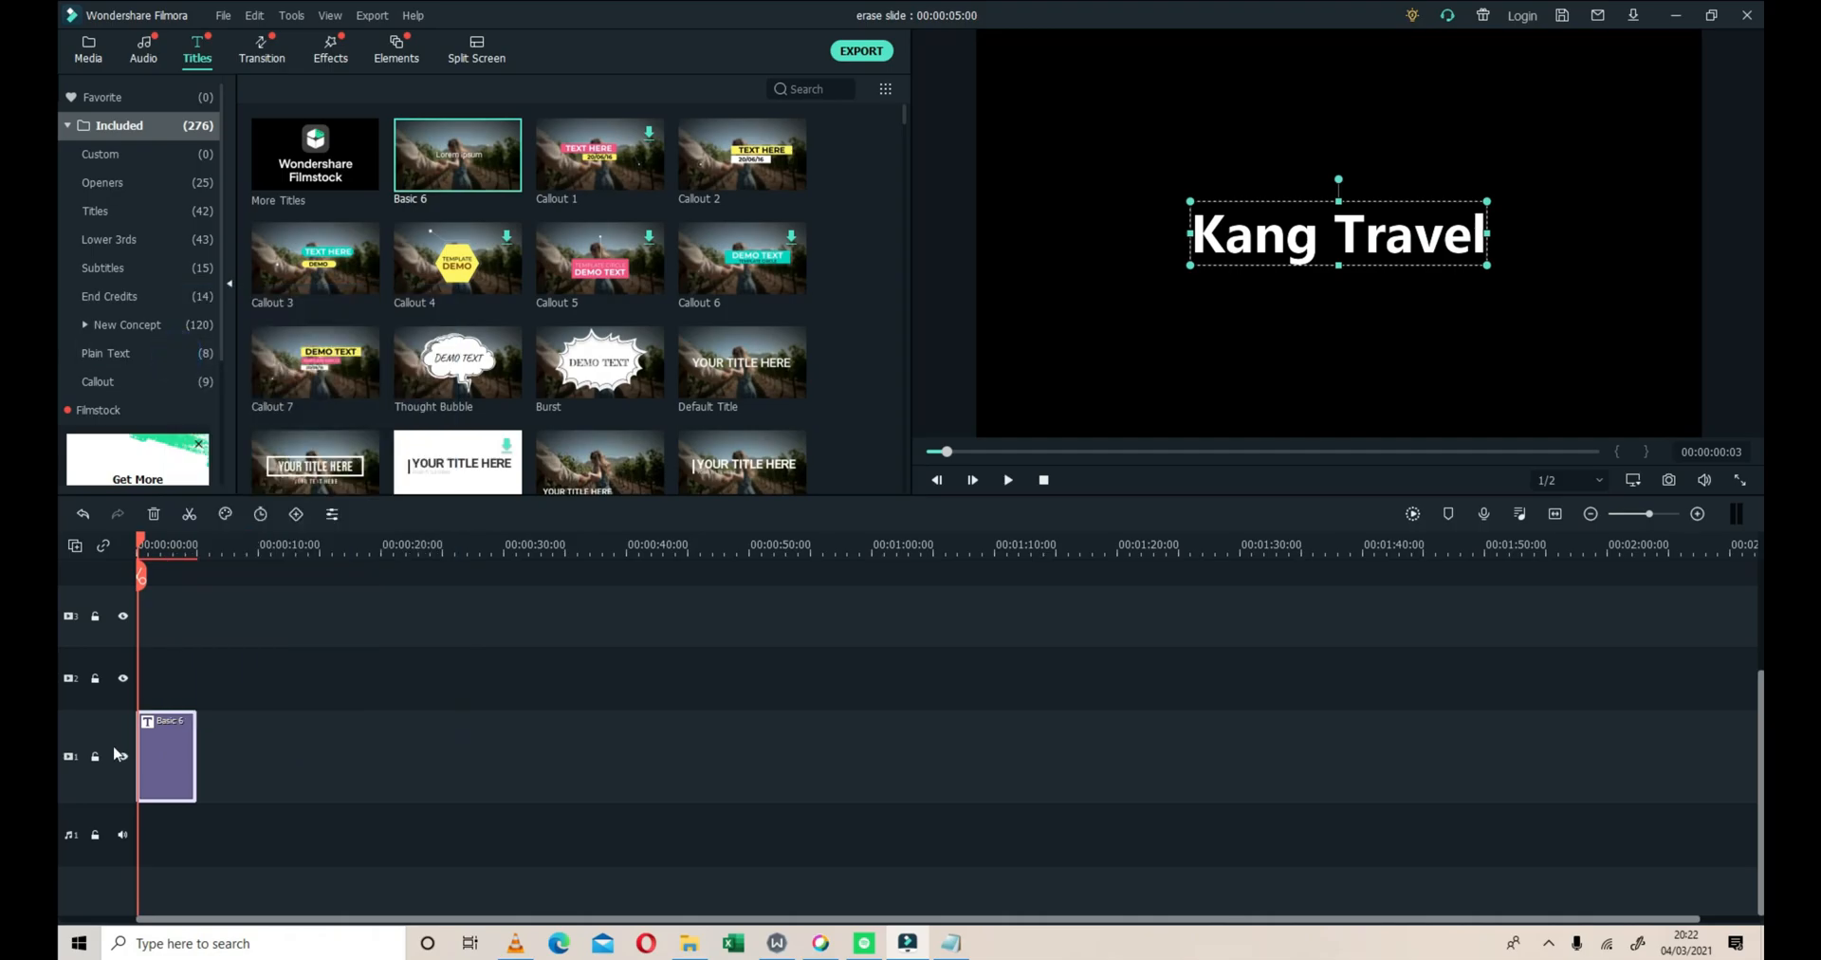
click(94, 756)
right_click(157, 687)
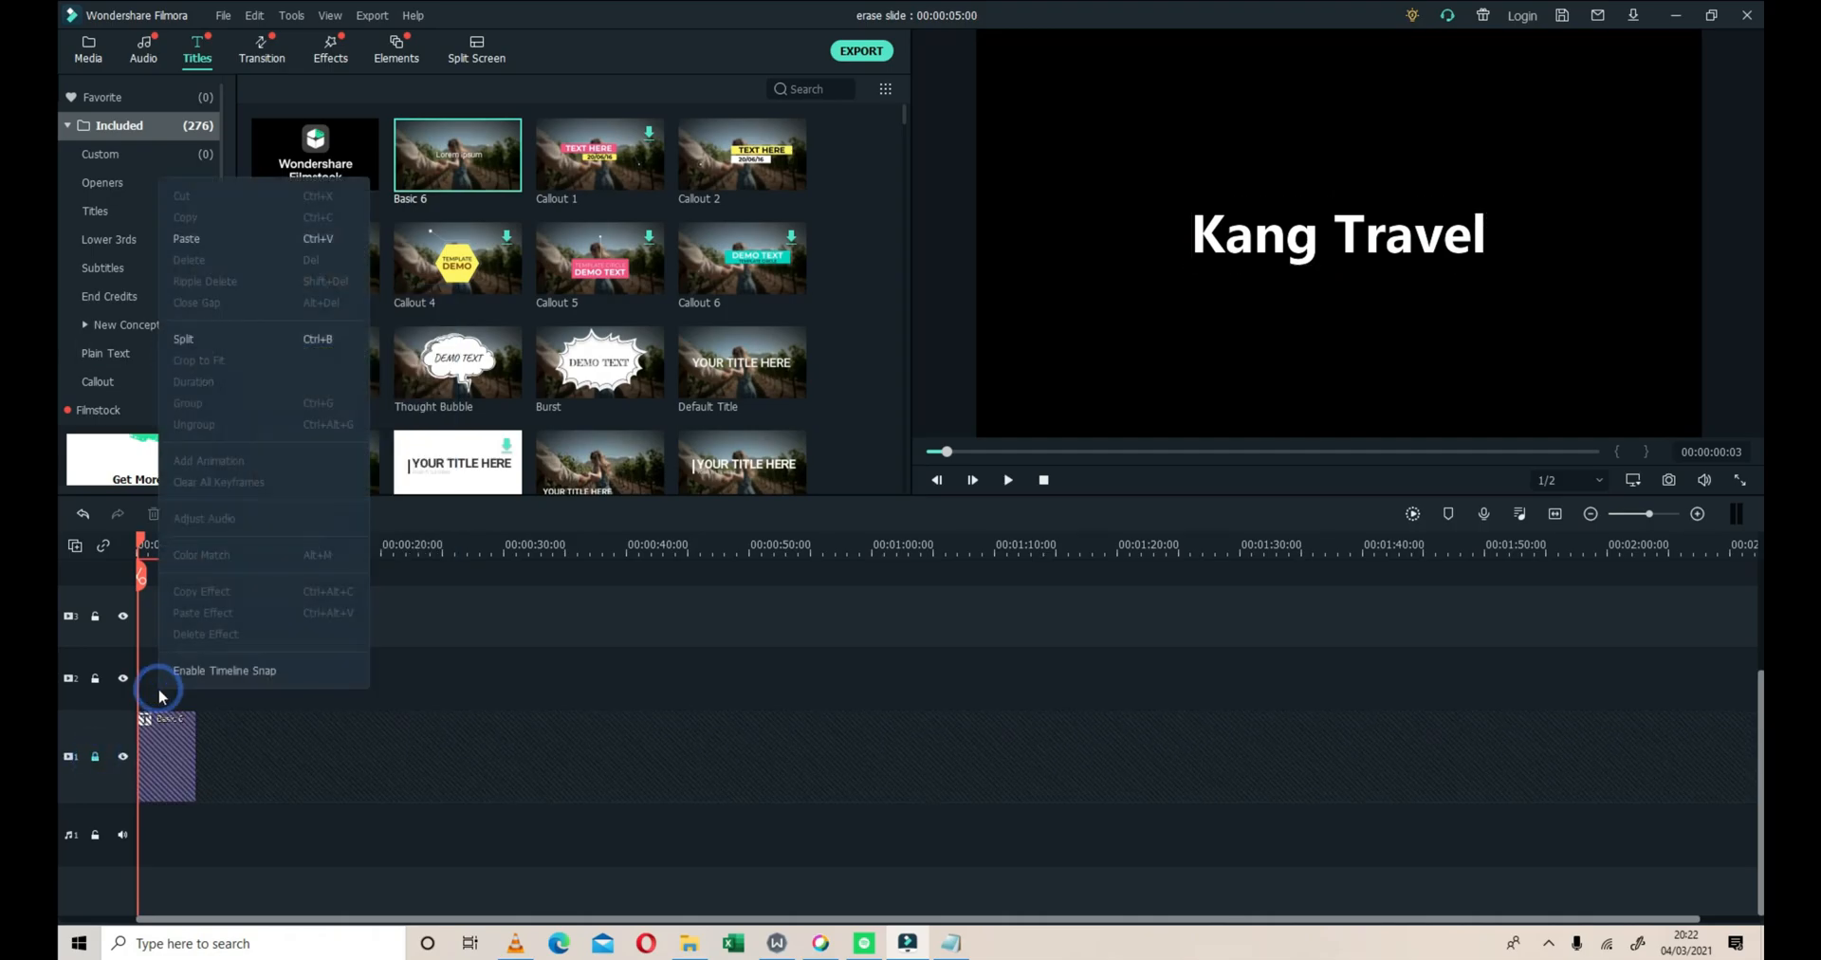
click(184, 240)
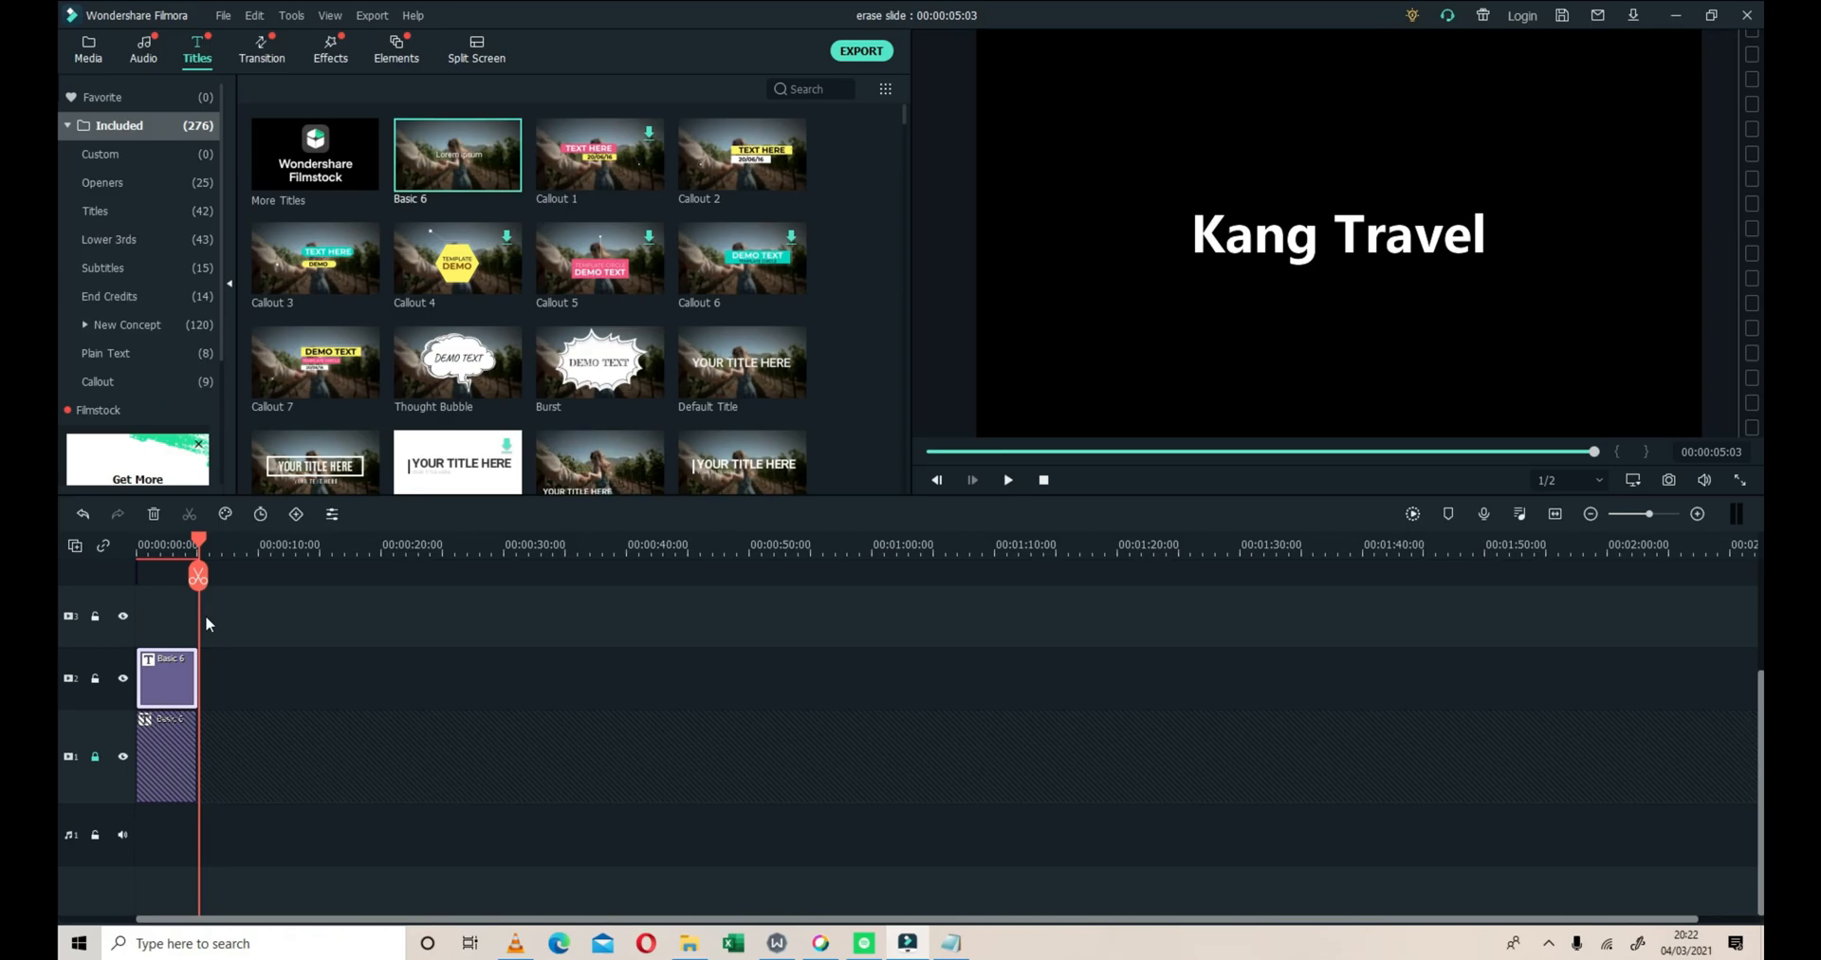
click(94, 756)
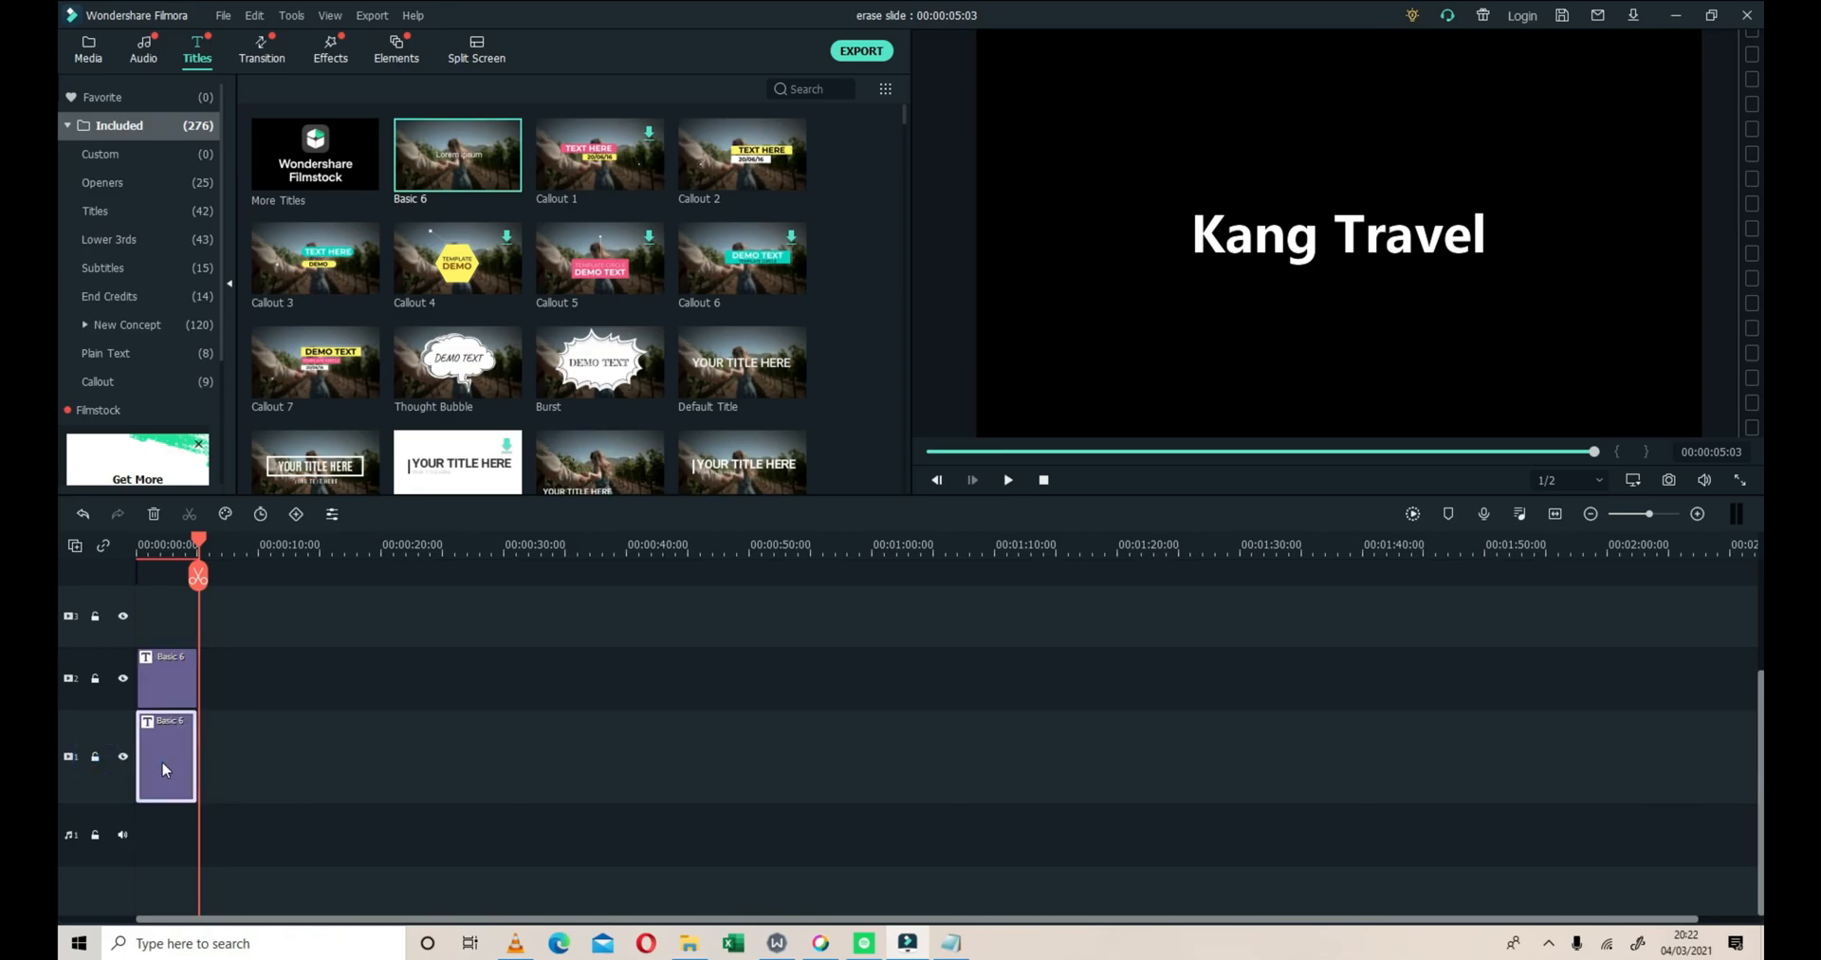
Set the text color of the title clip on video track 1 to black and return the playhead to the start
right_click(164, 770)
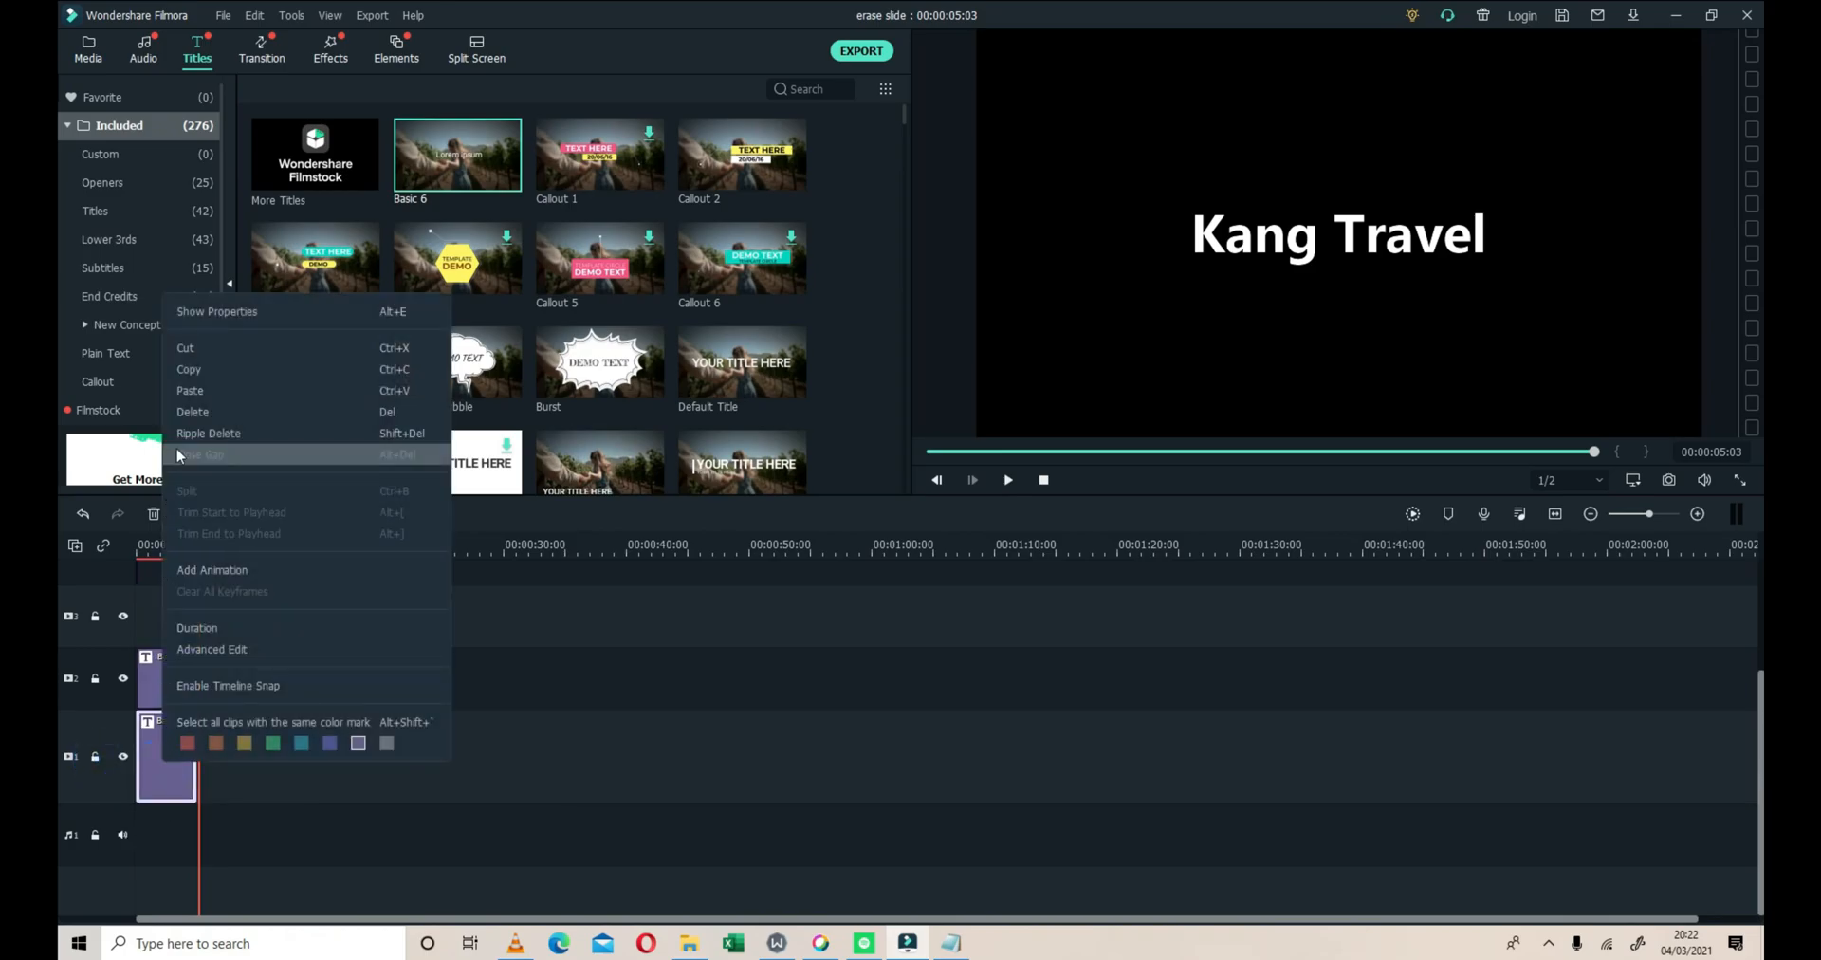
click(224, 313)
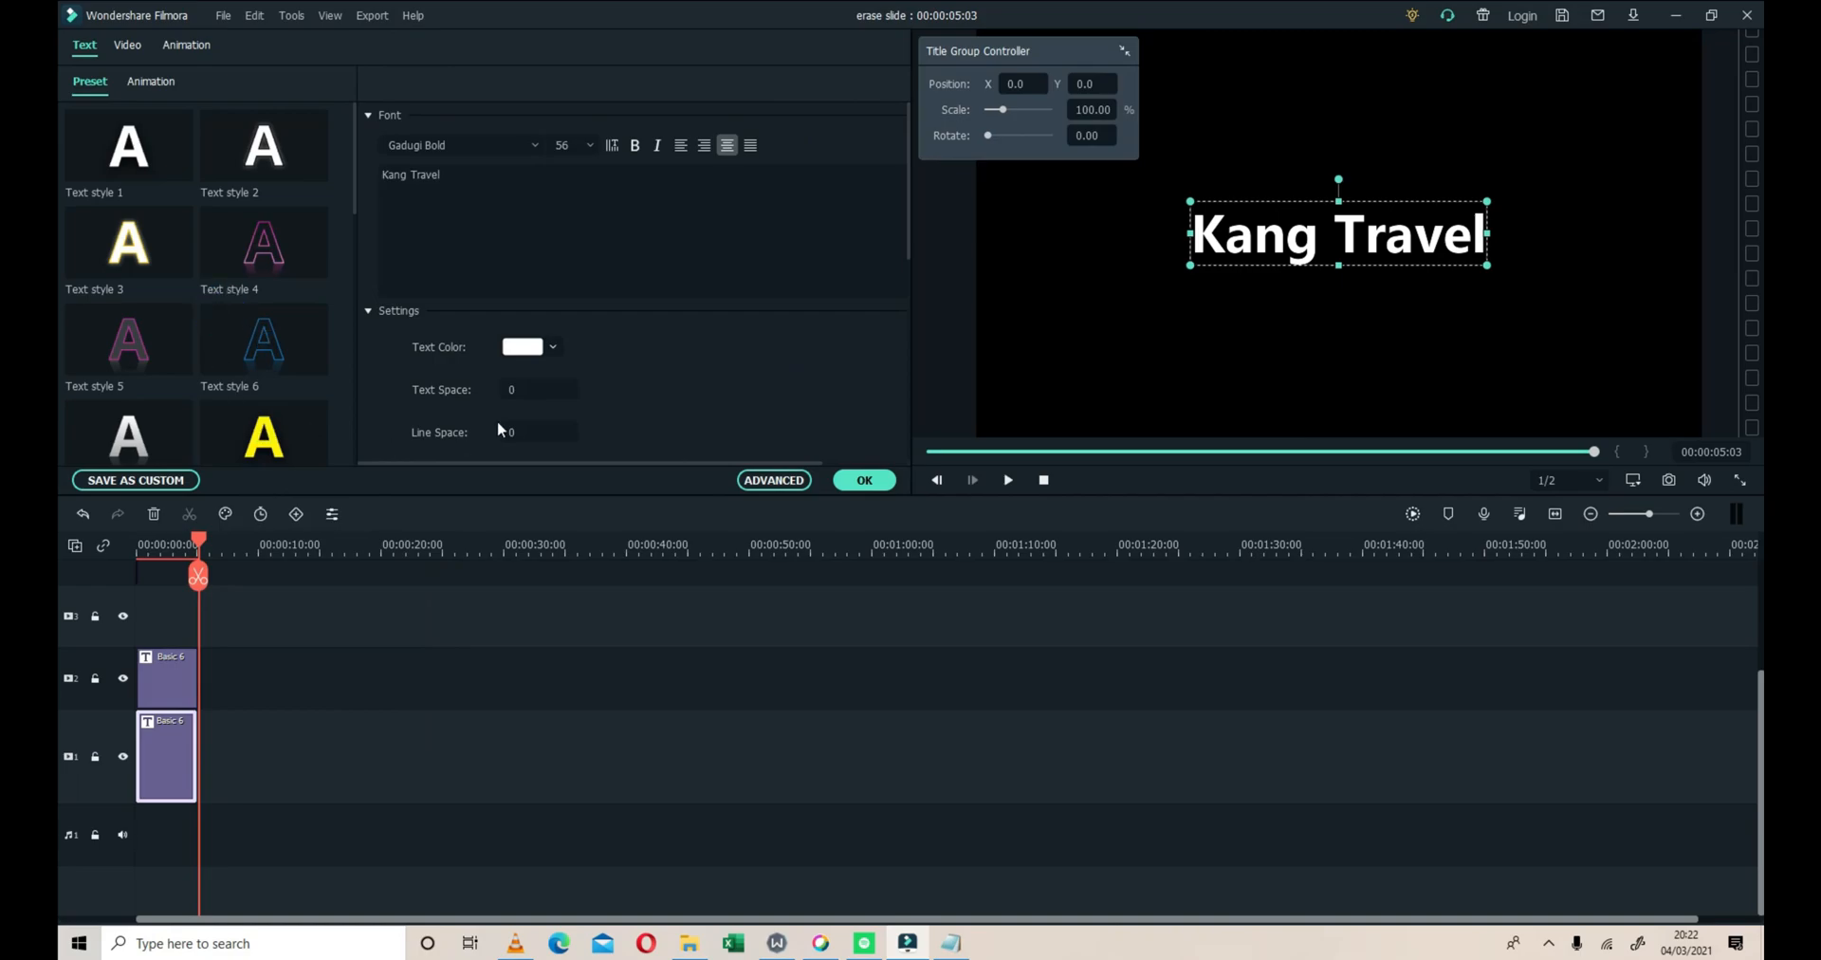
click(555, 348)
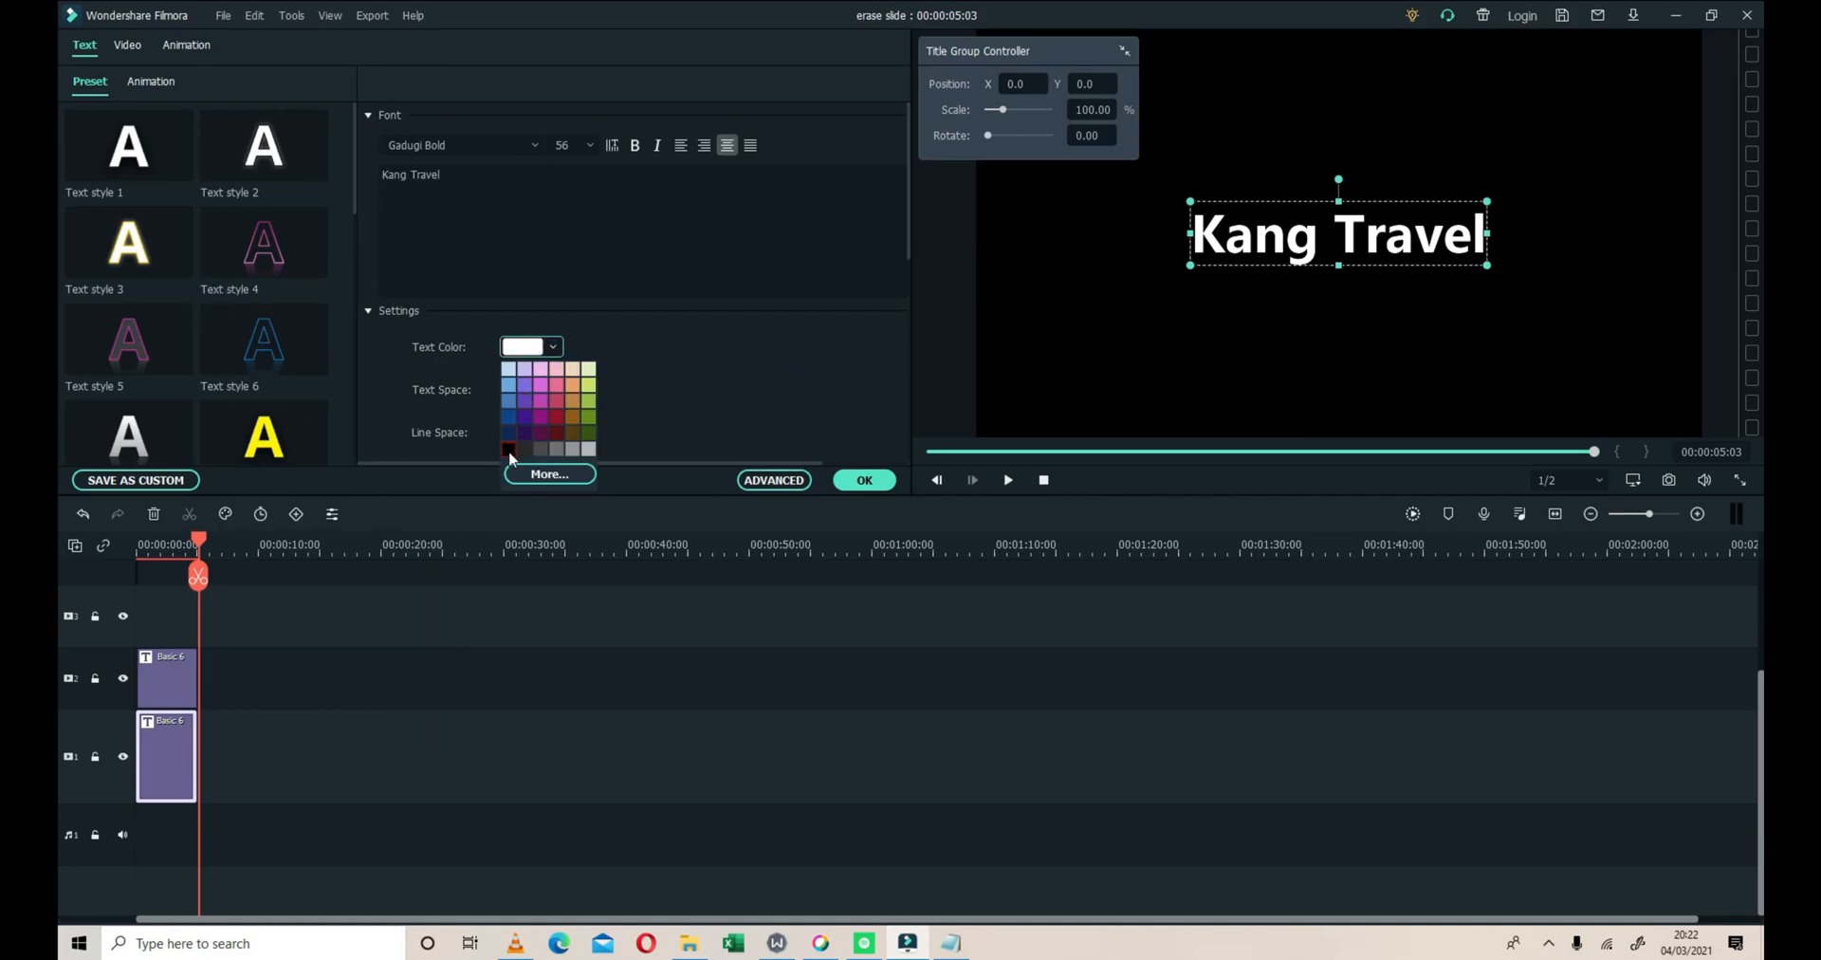
click(509, 452)
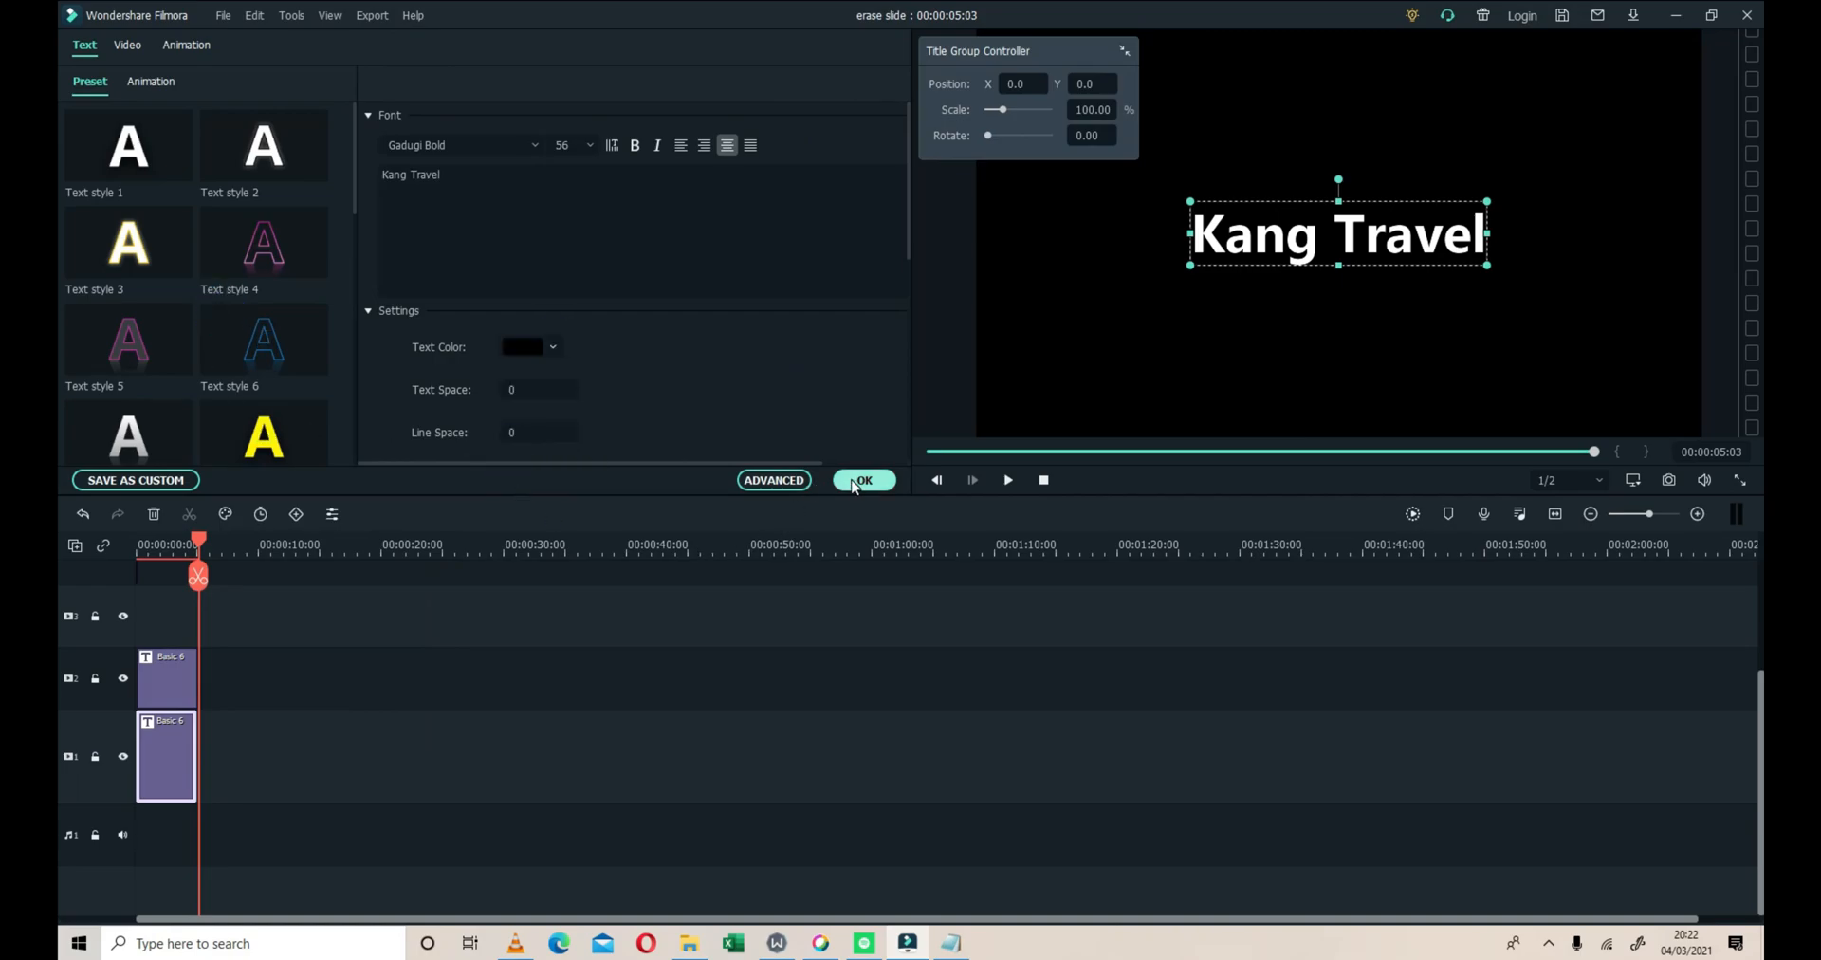
click(854, 481)
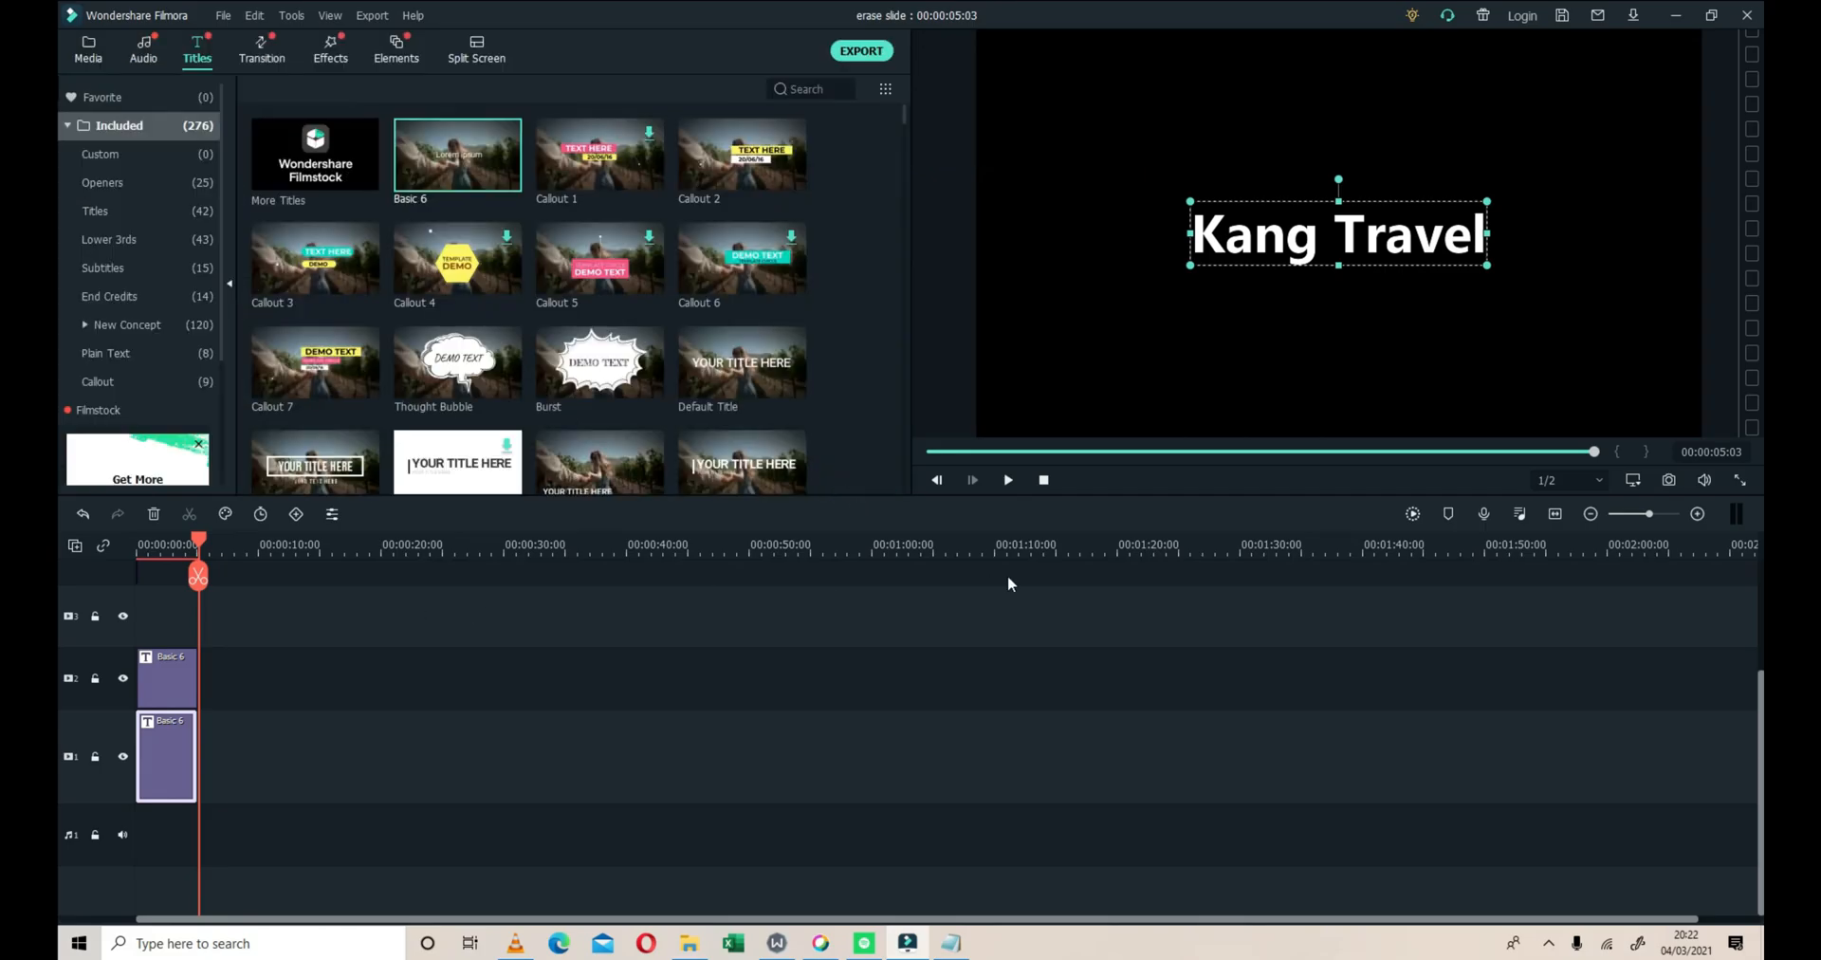
click(1045, 480)
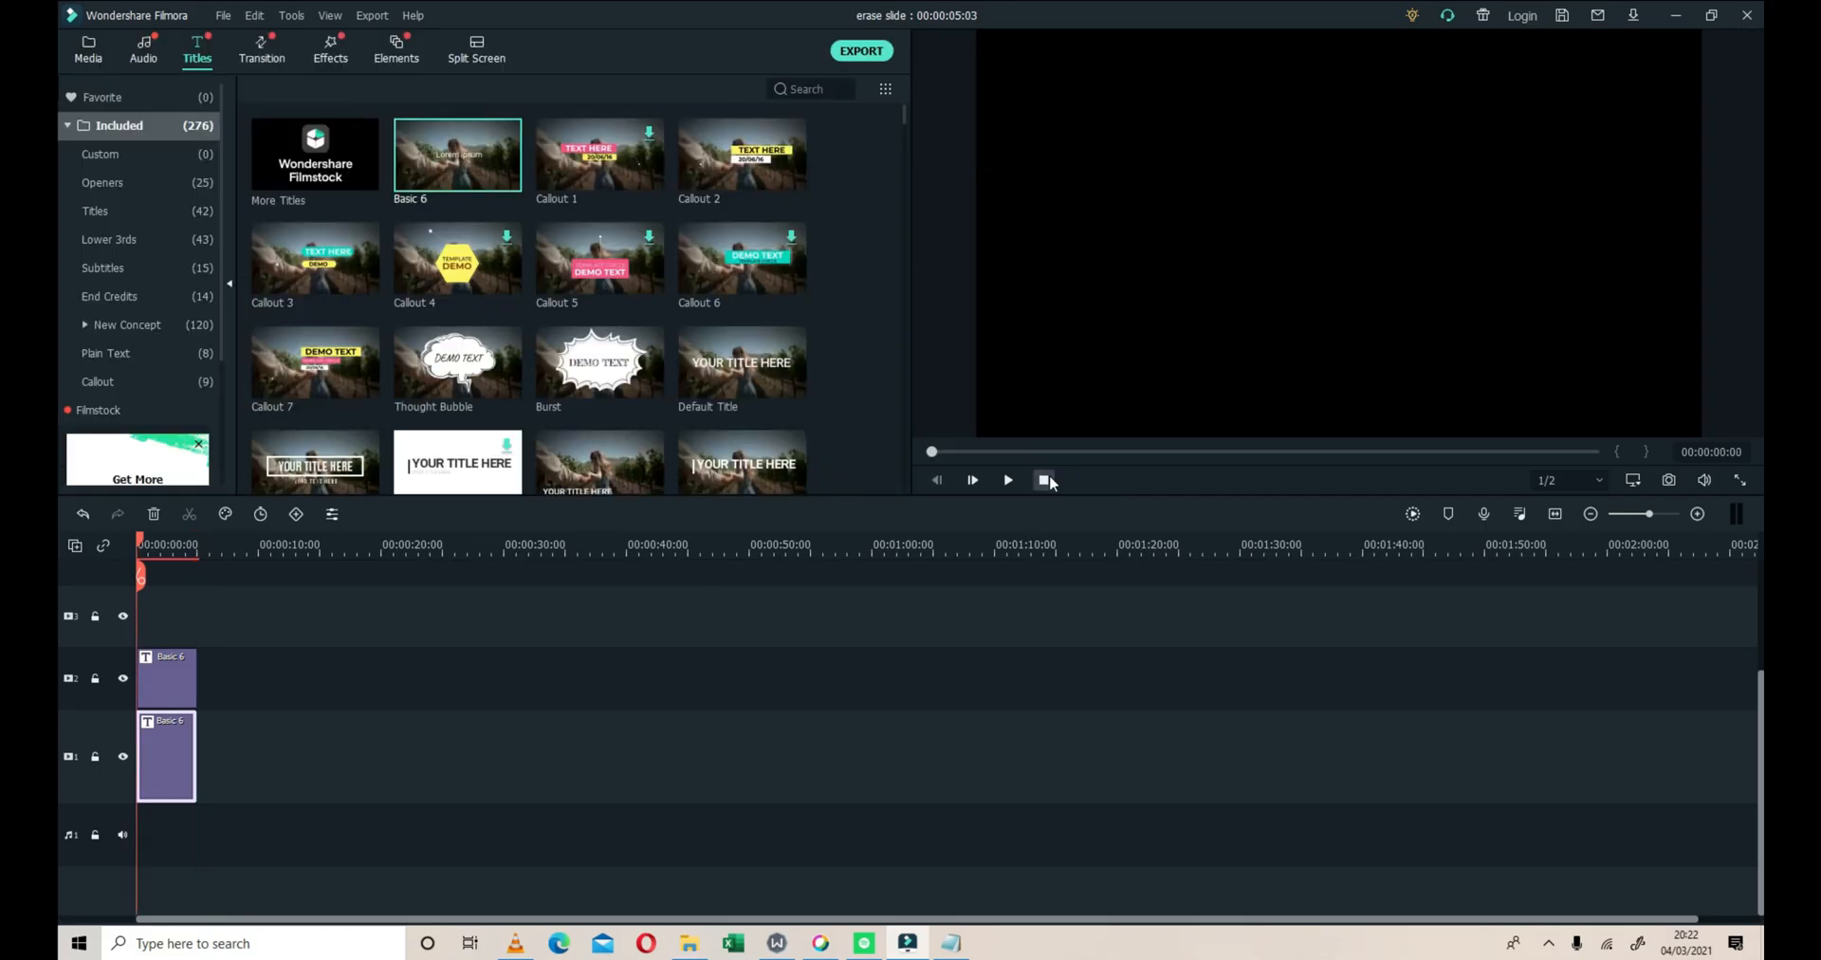
Select the title clip on video track 2 and search the effects library for "si"
right_click(171, 672)
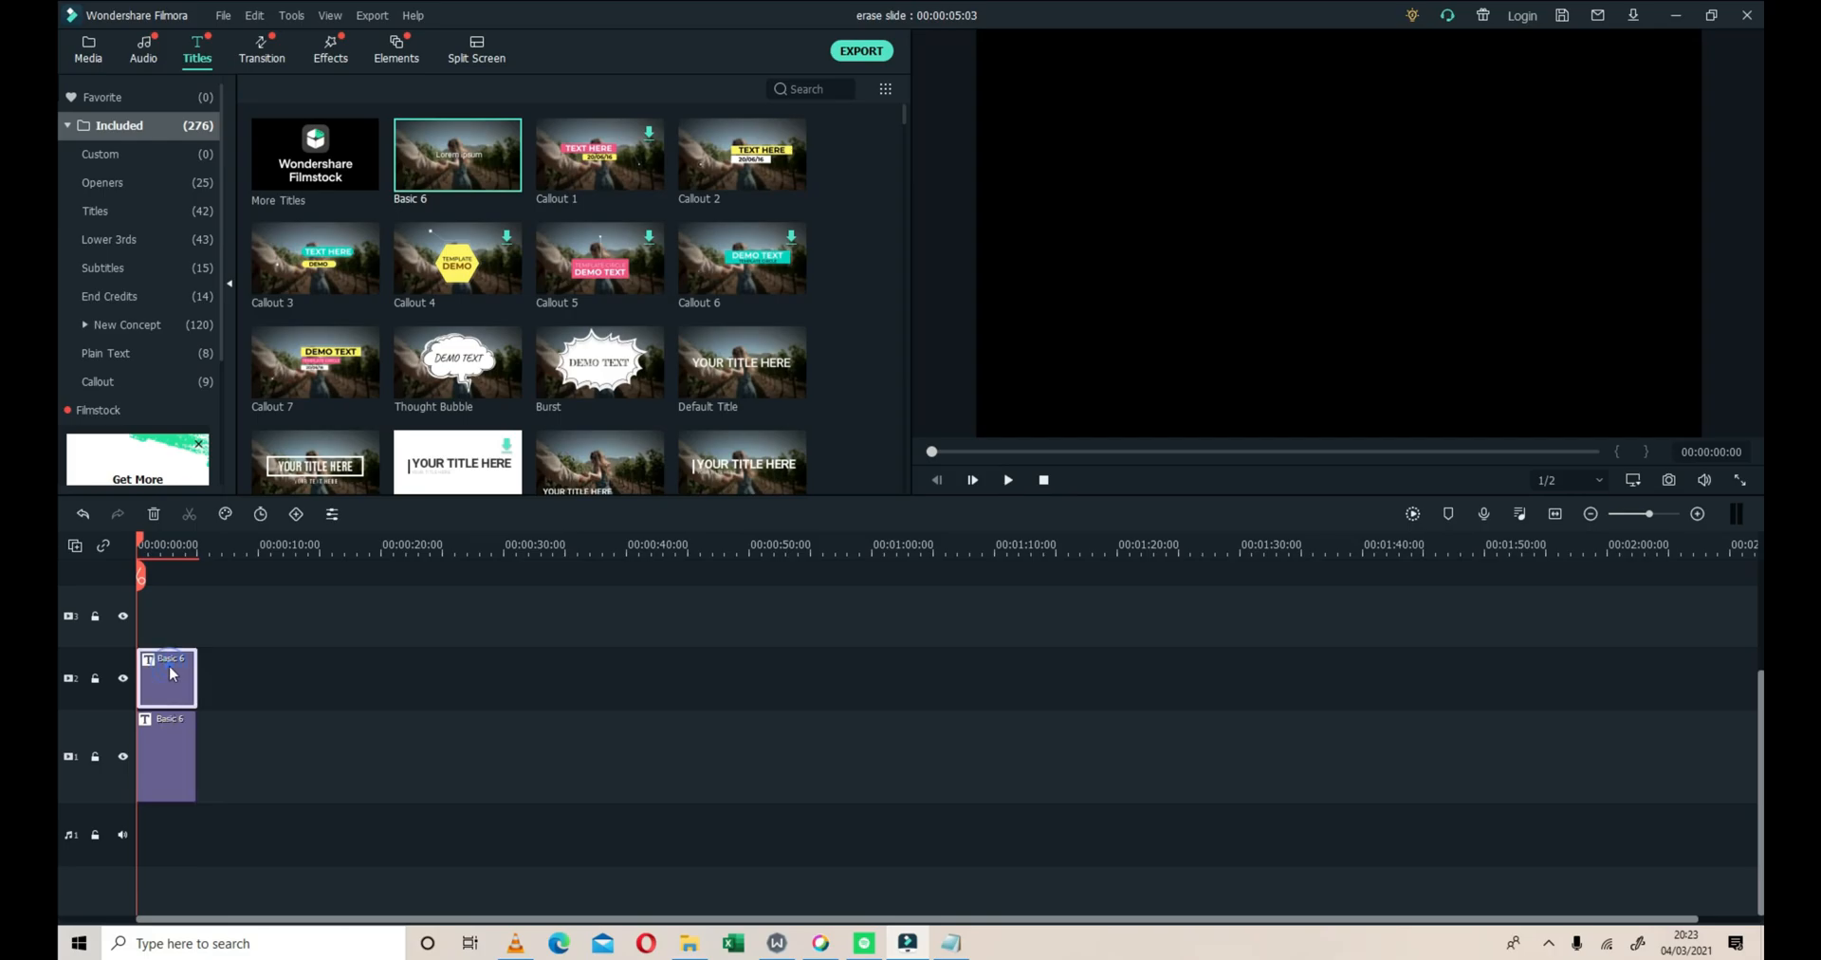
click(305, 687)
click(331, 58)
click(821, 85)
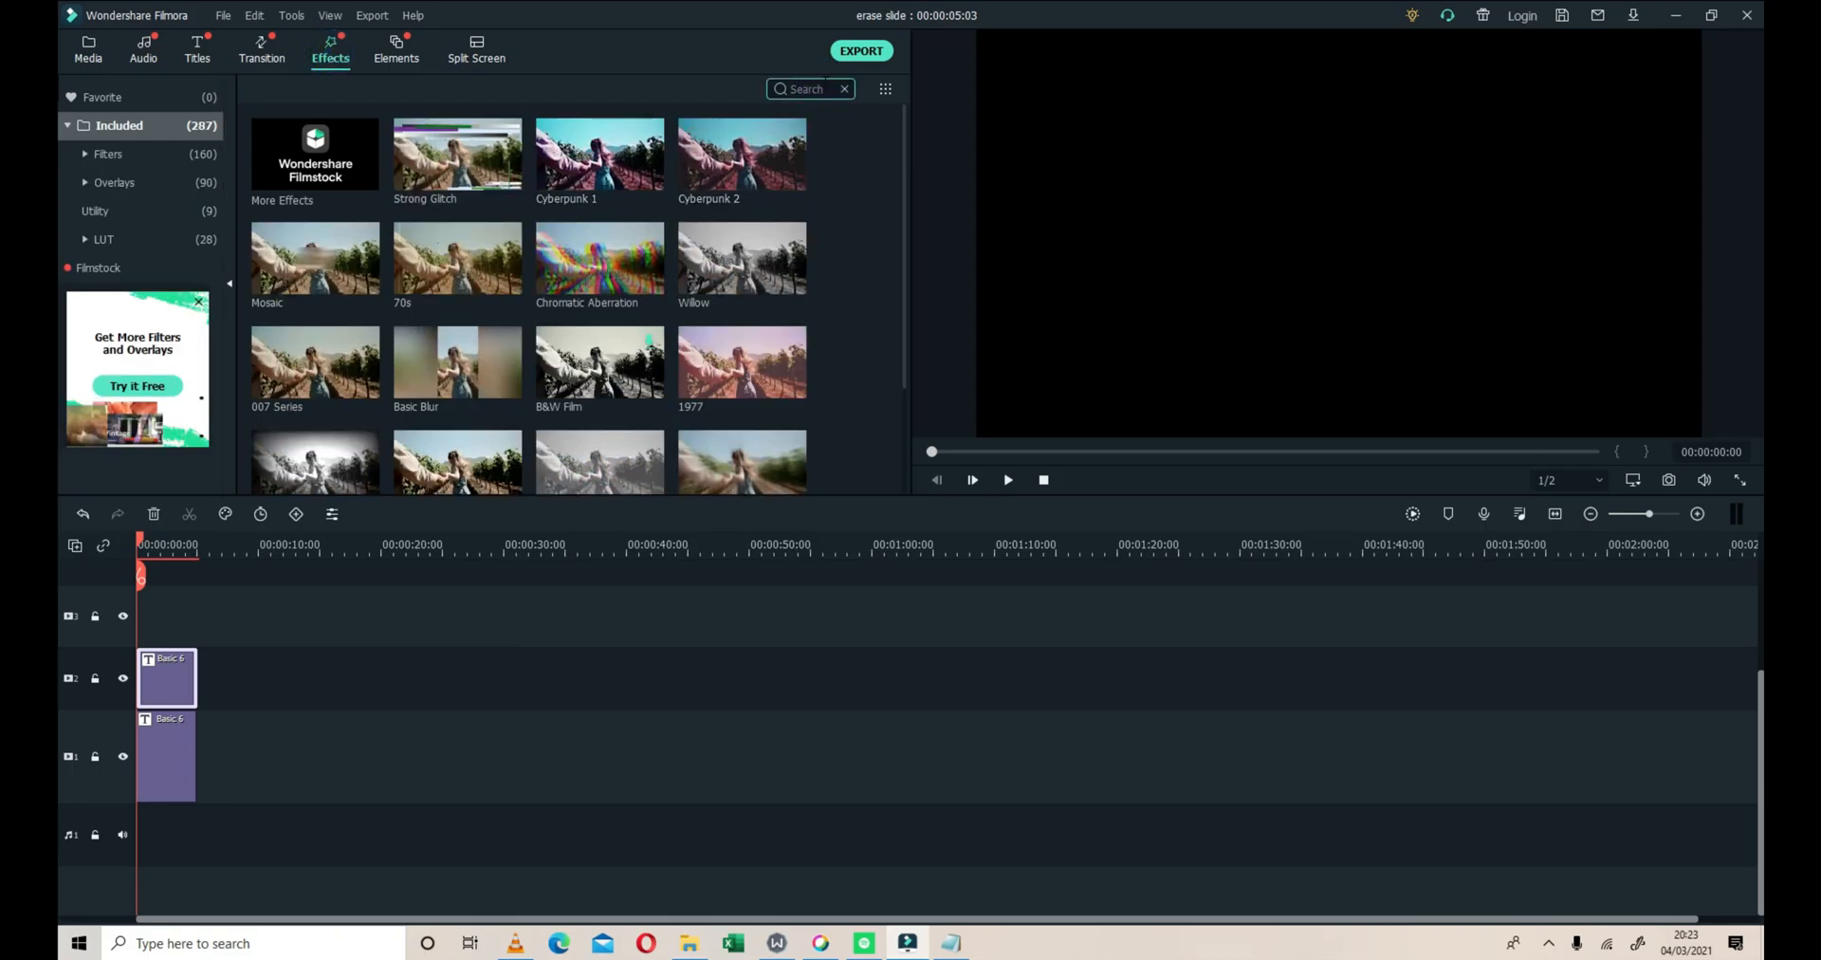
text(si)
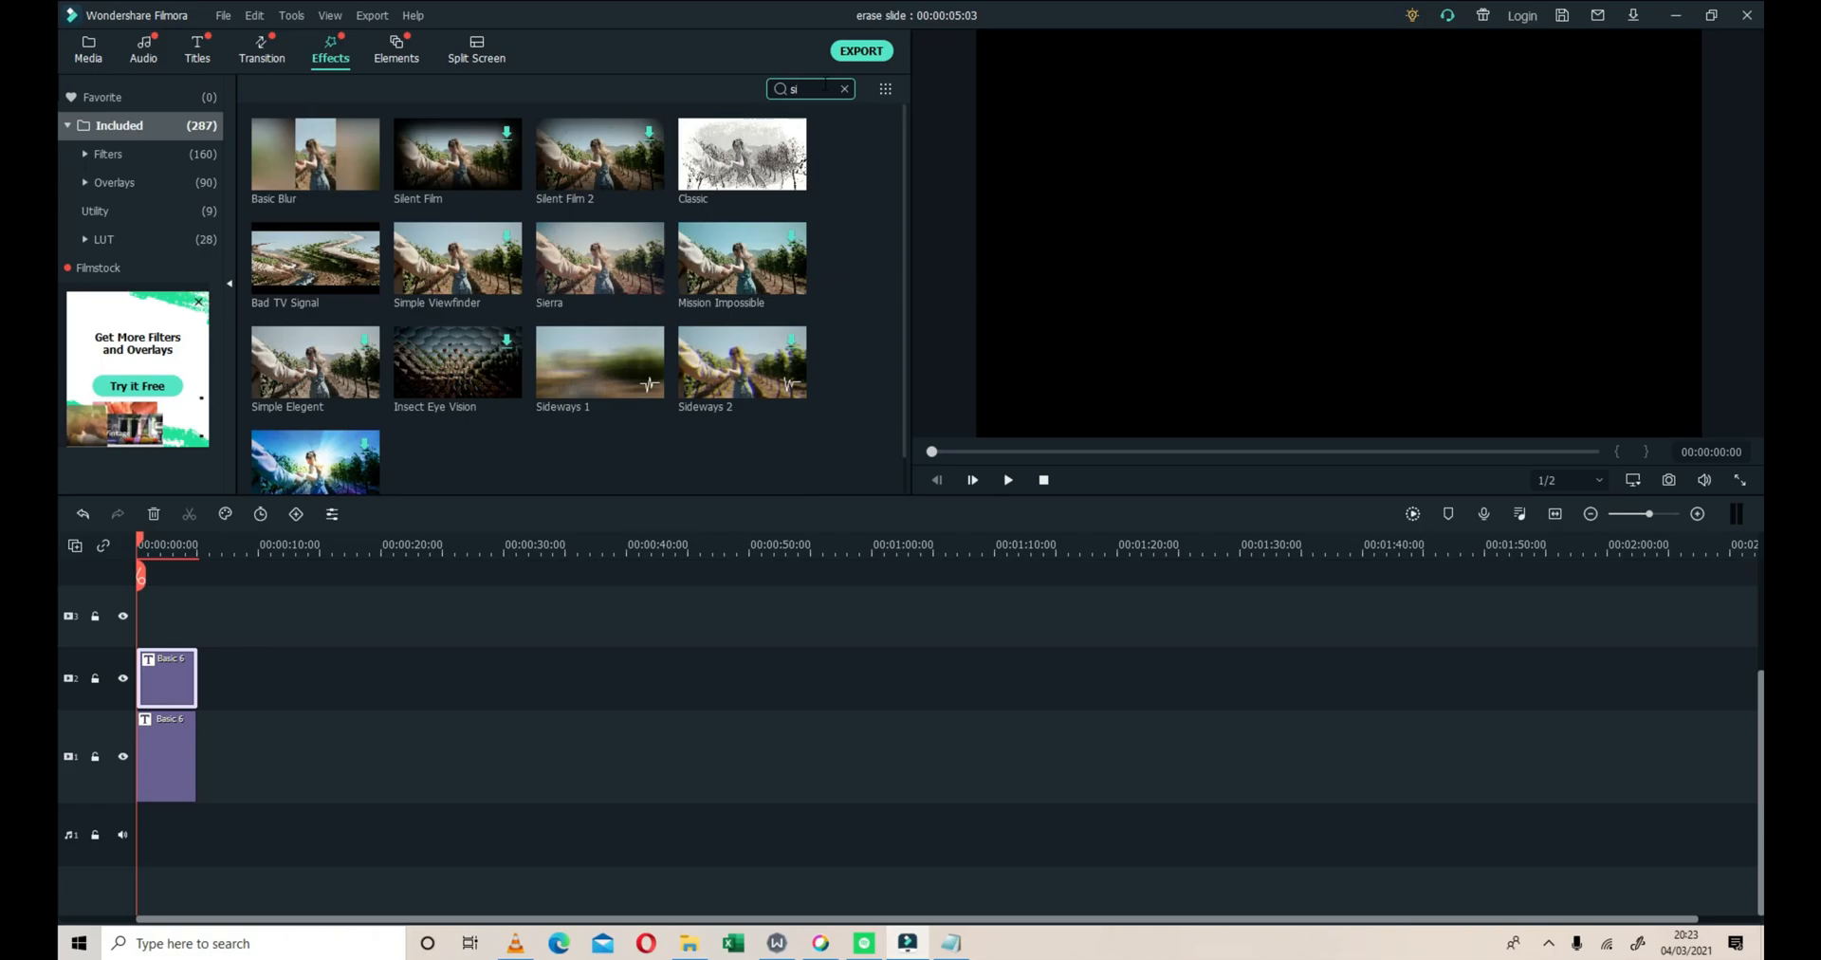
scroll(651, 396, down, 1)
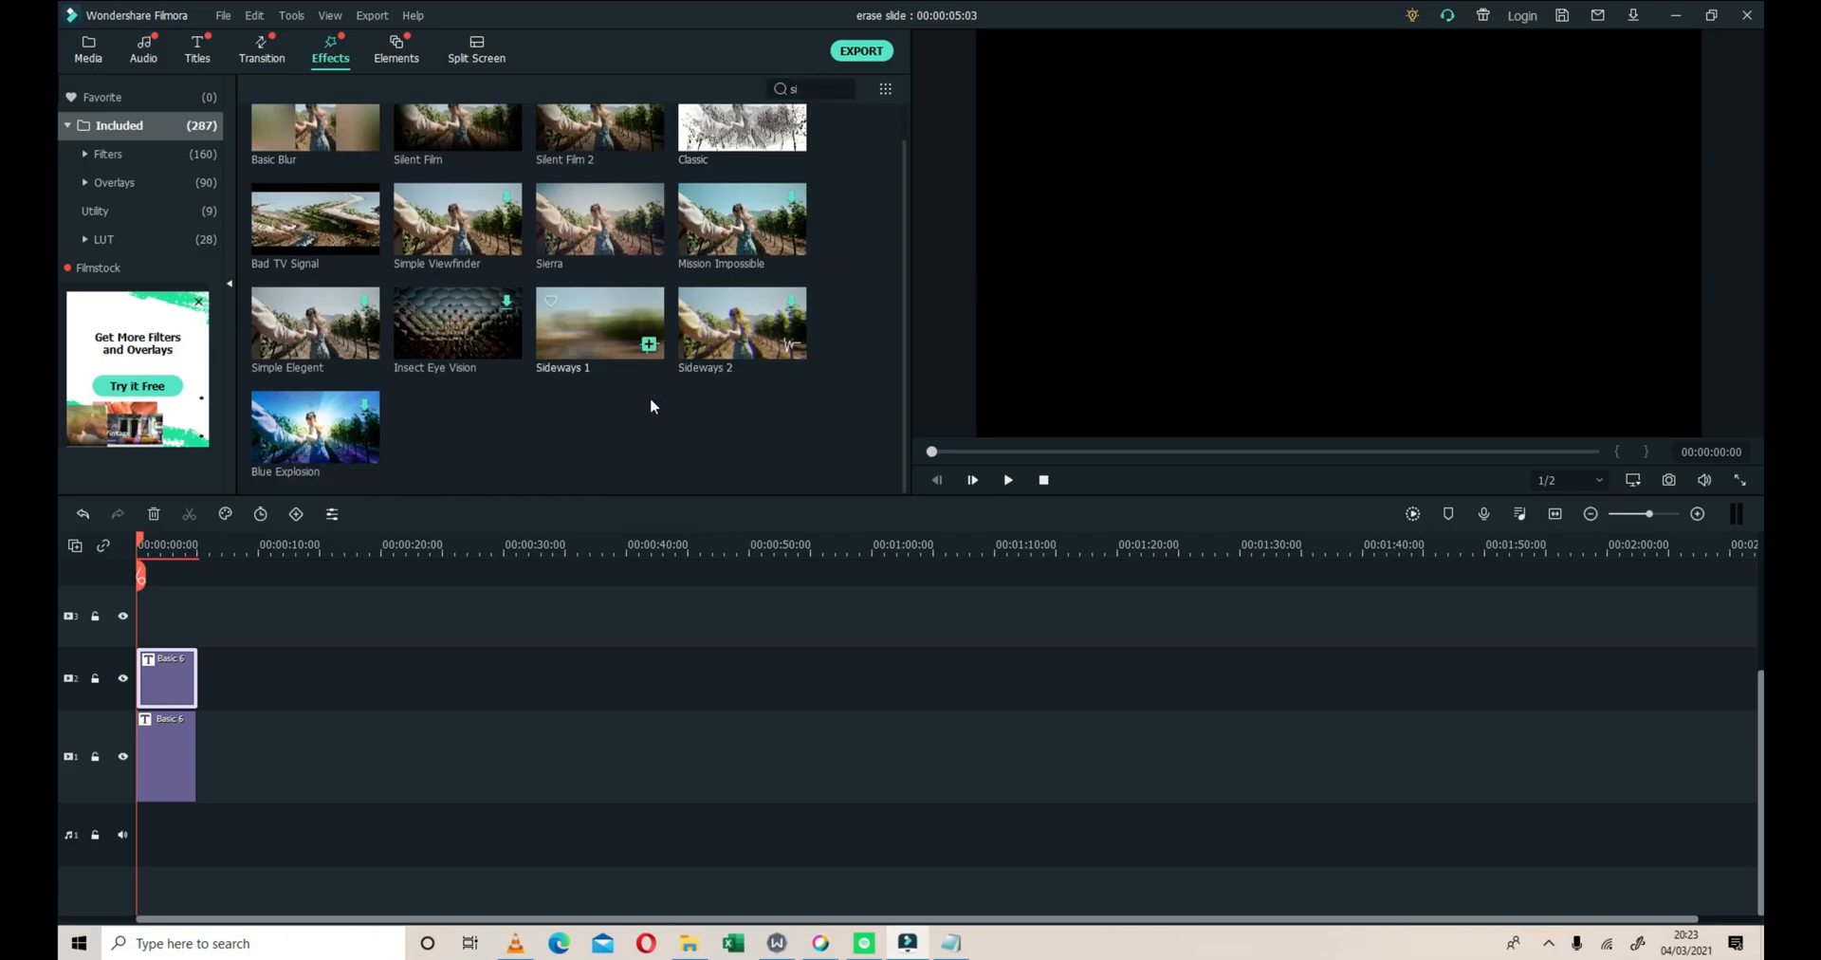
Search the transition library for "side" and shorten the search term to "s"
click(282, 52)
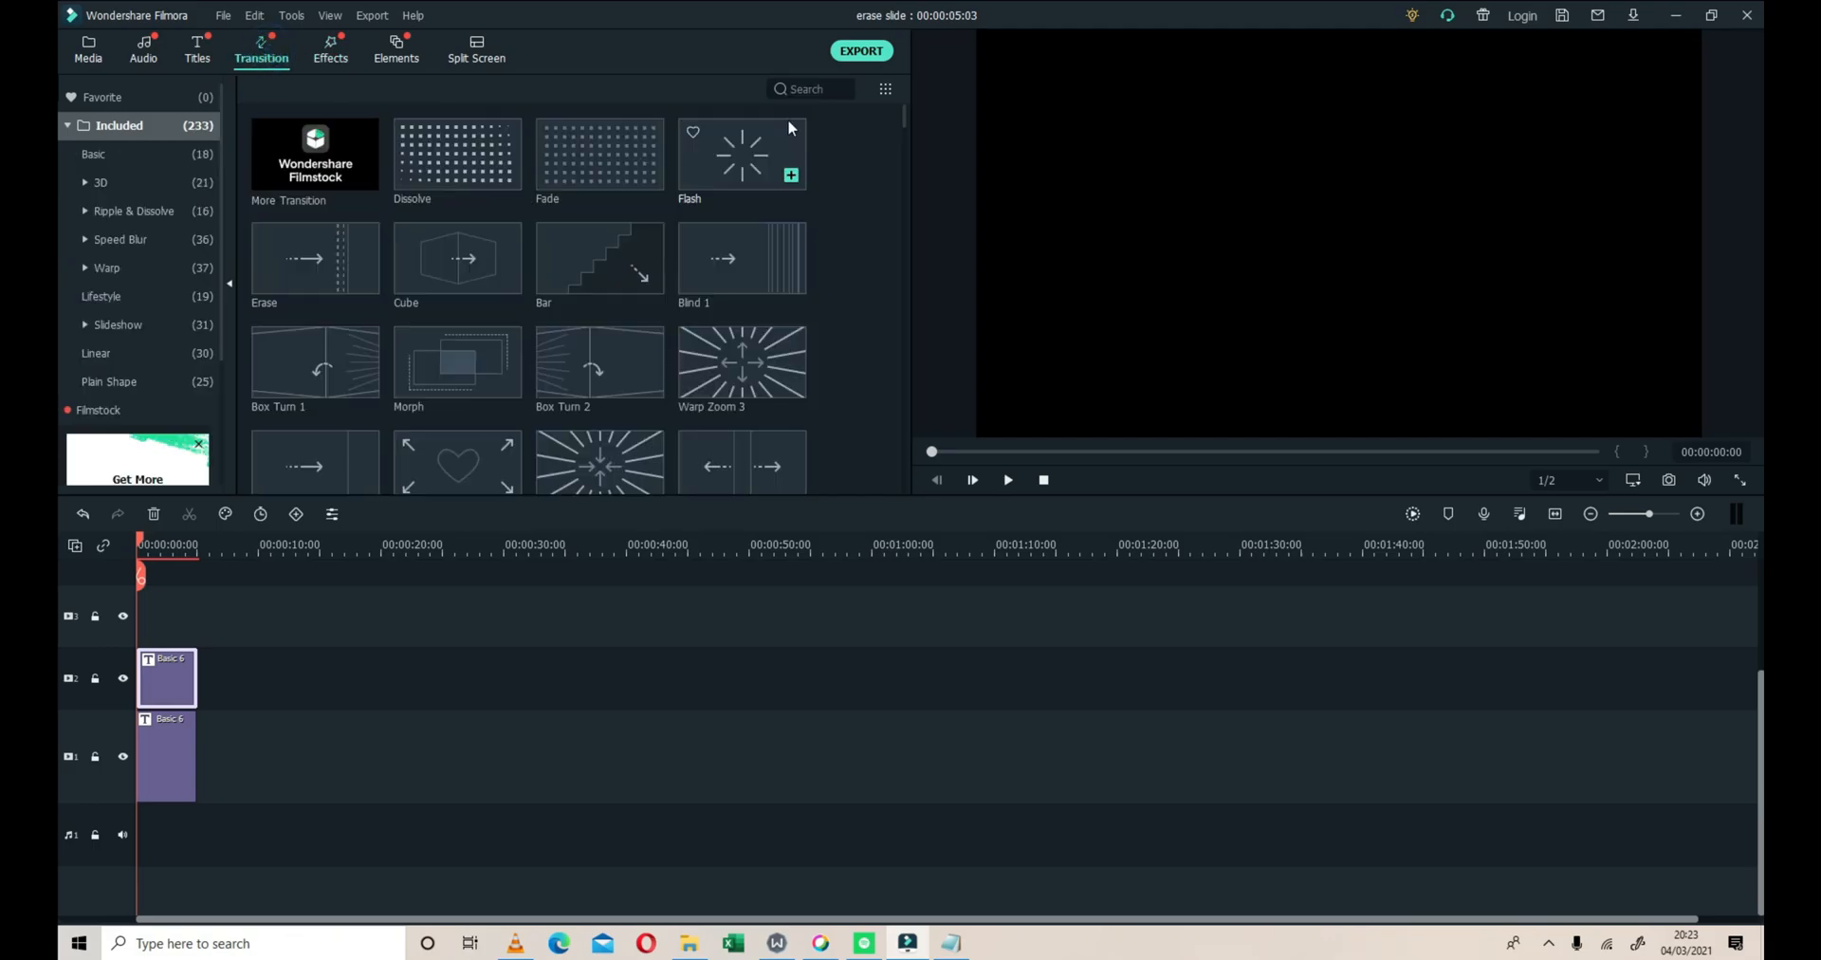
click(796, 89)
text(side)
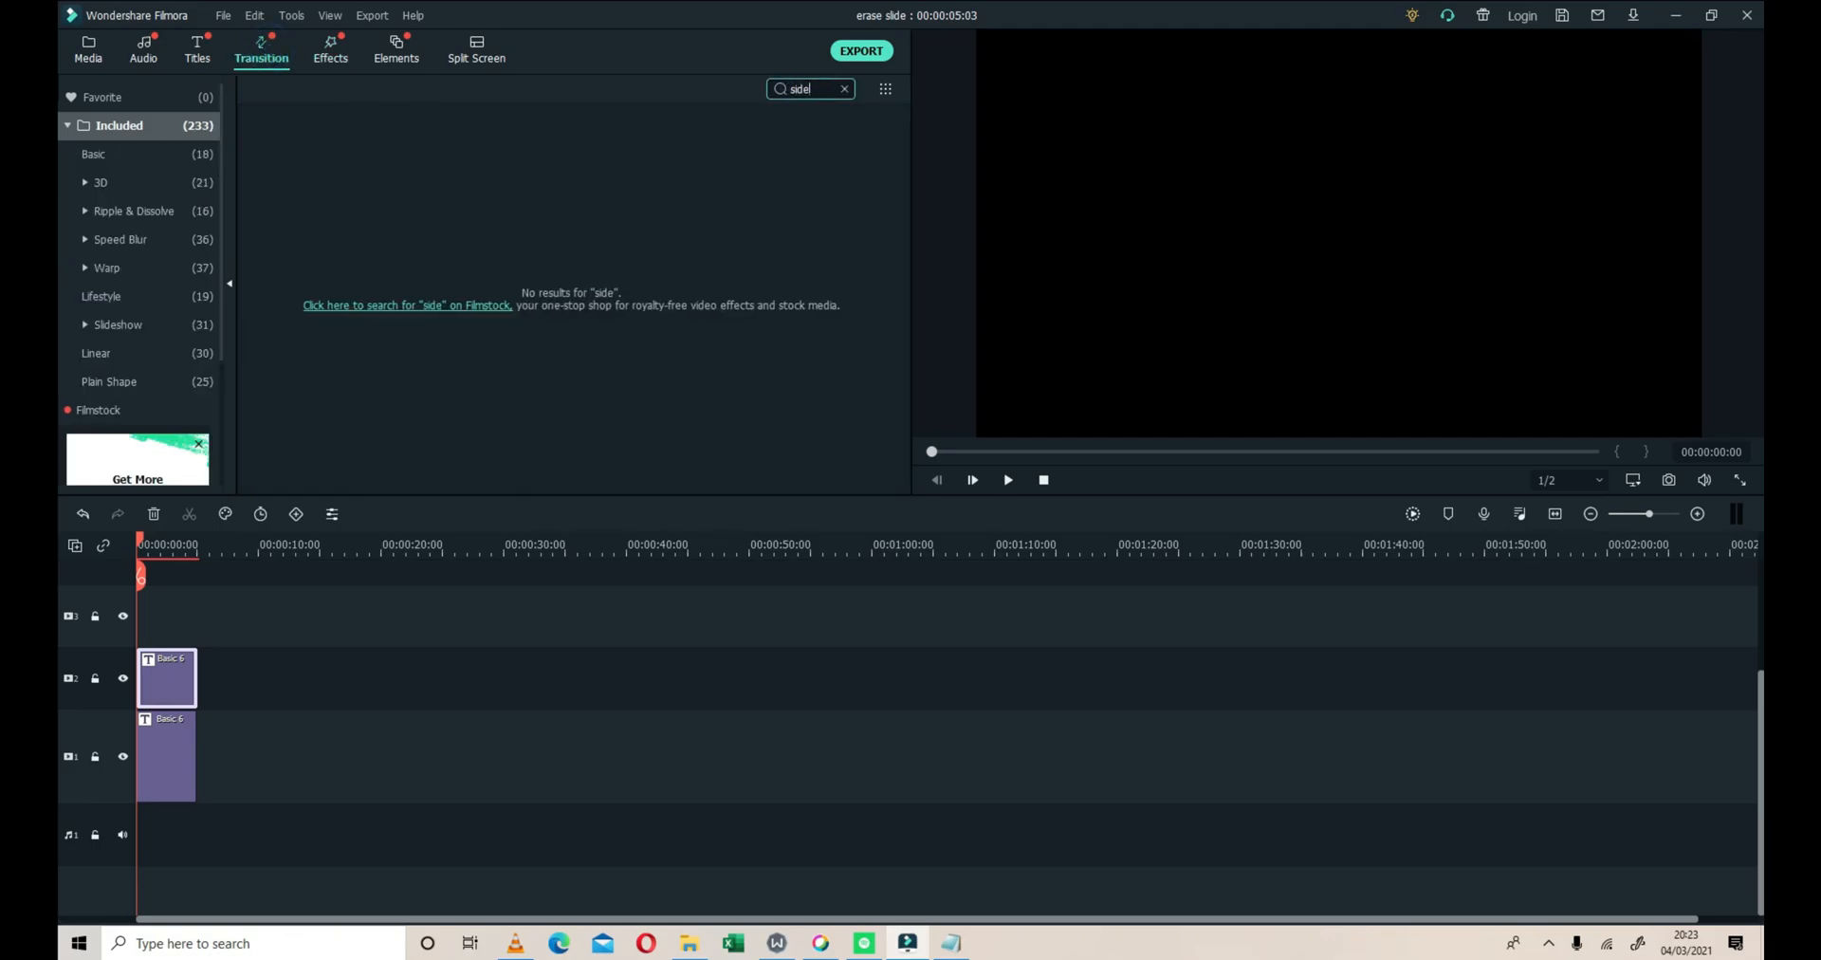
key(BackSpace)
key(BackSpace)
key(BackSpace)
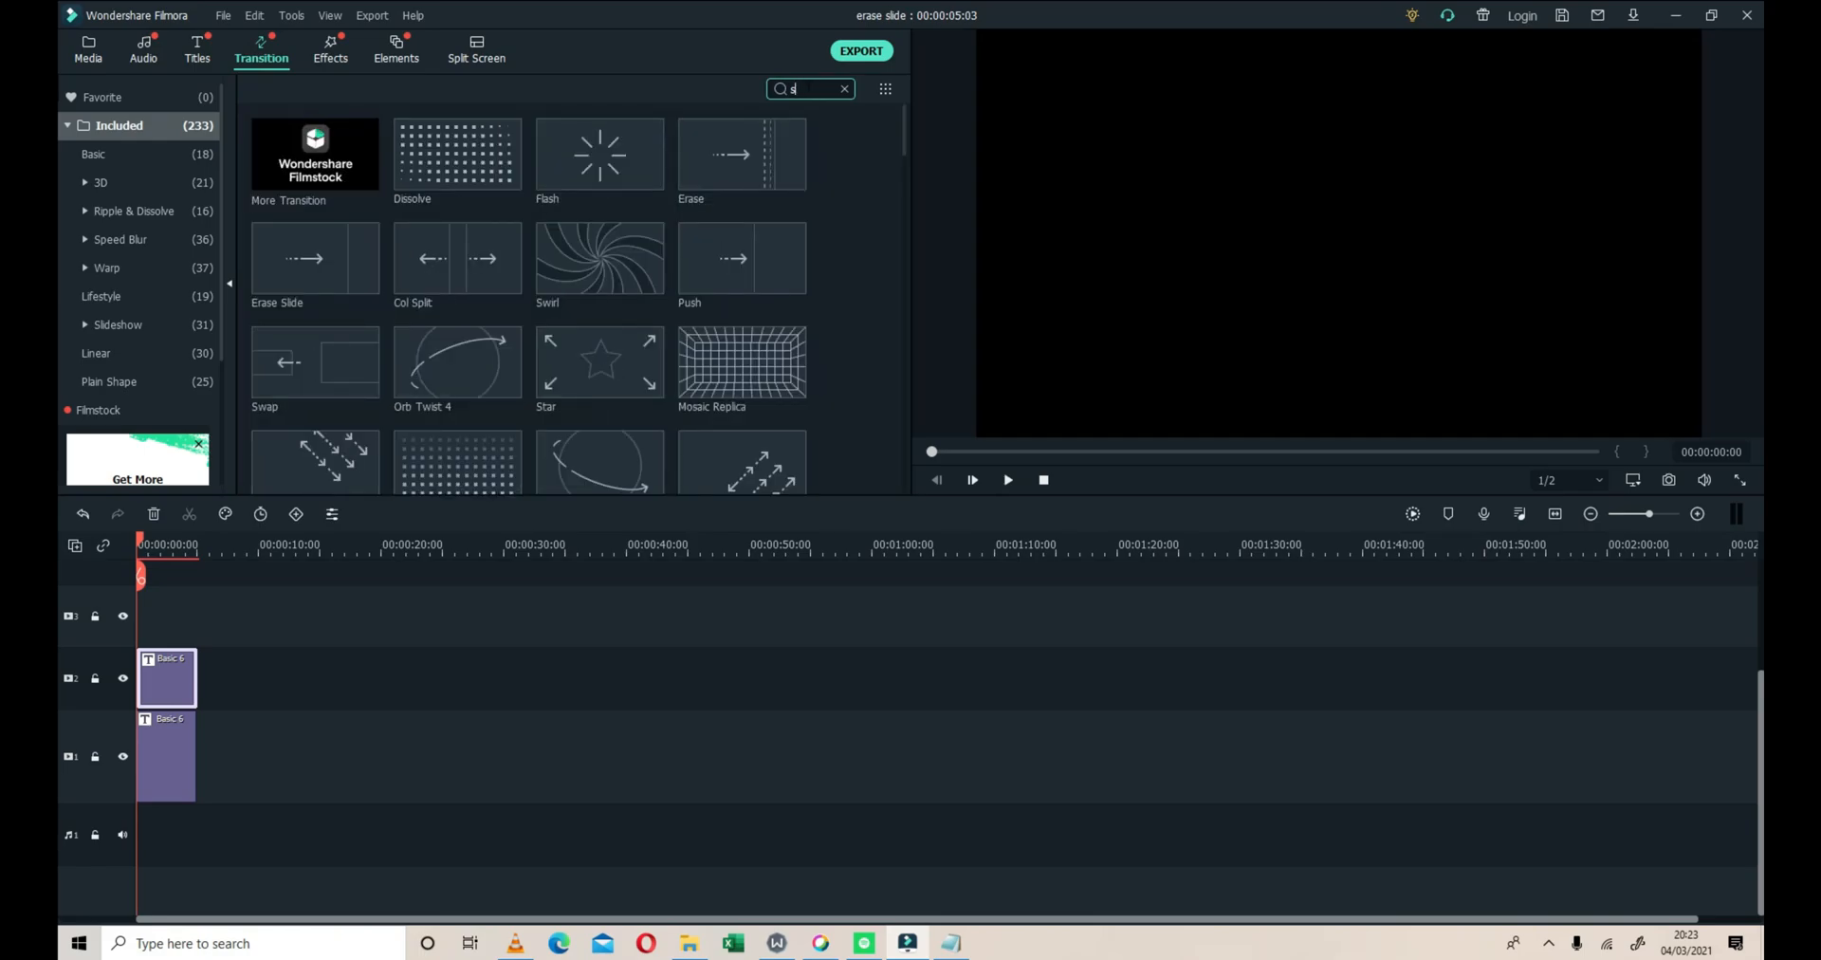
text(id)
key(BackSpace)
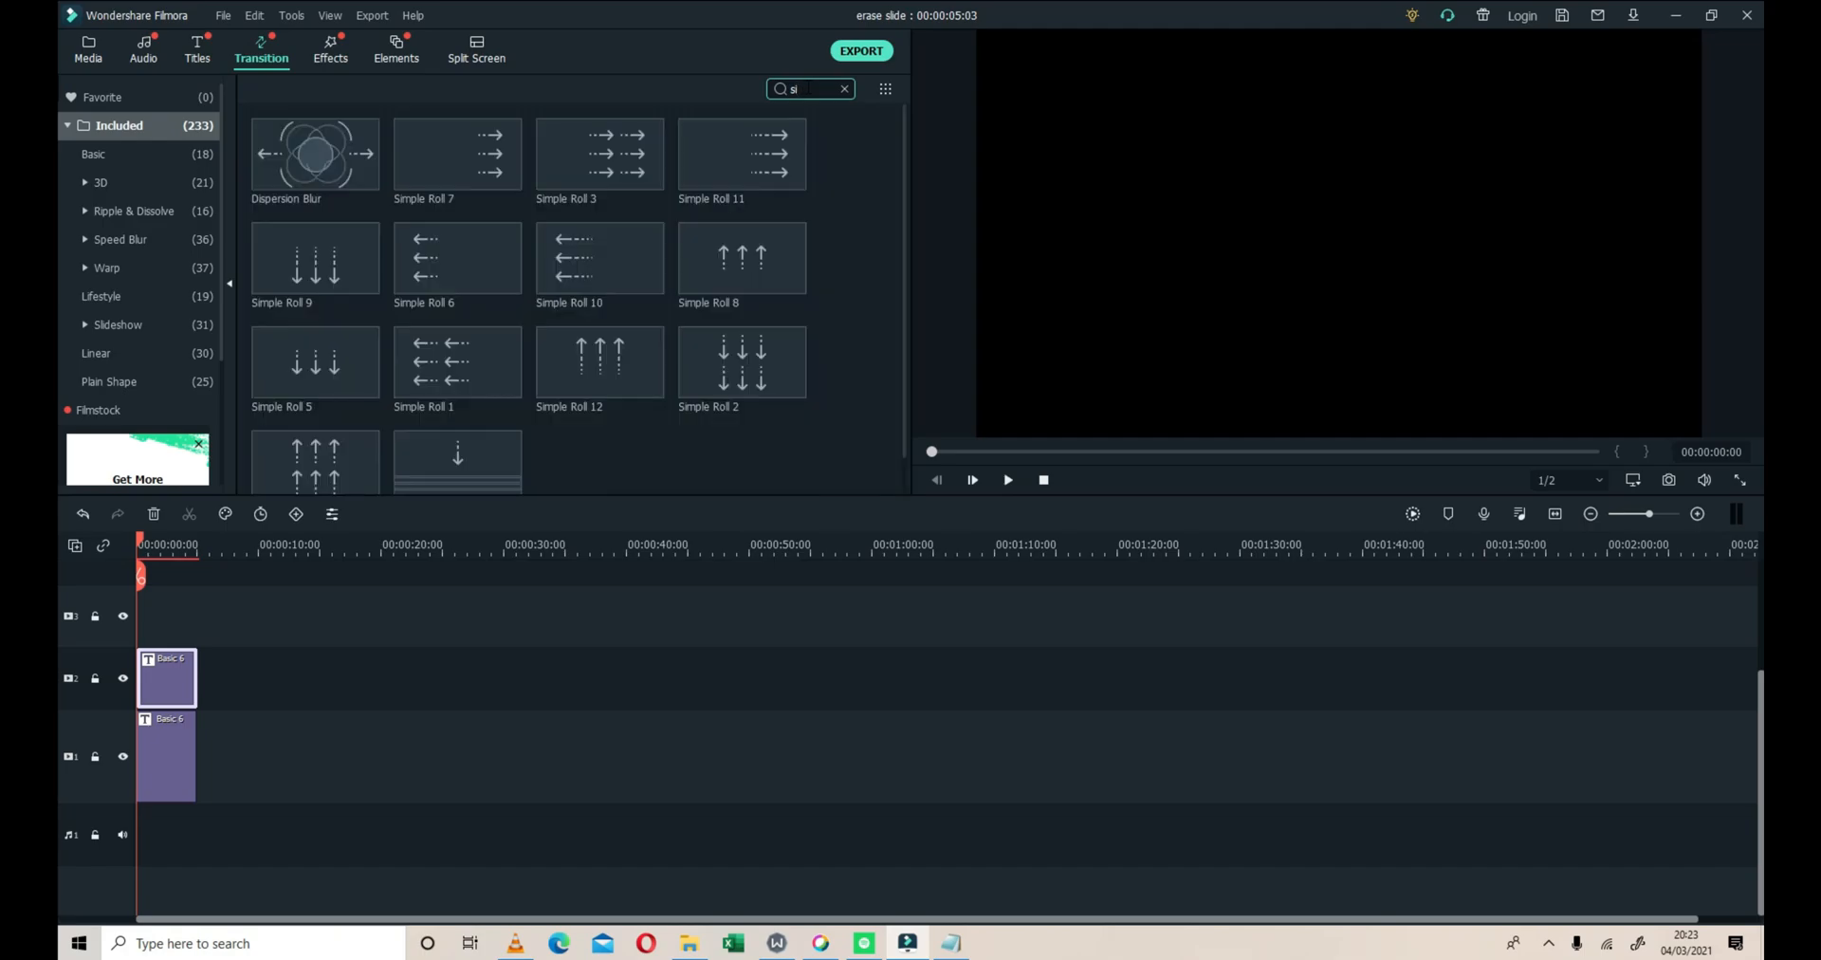
key(BackSpace)
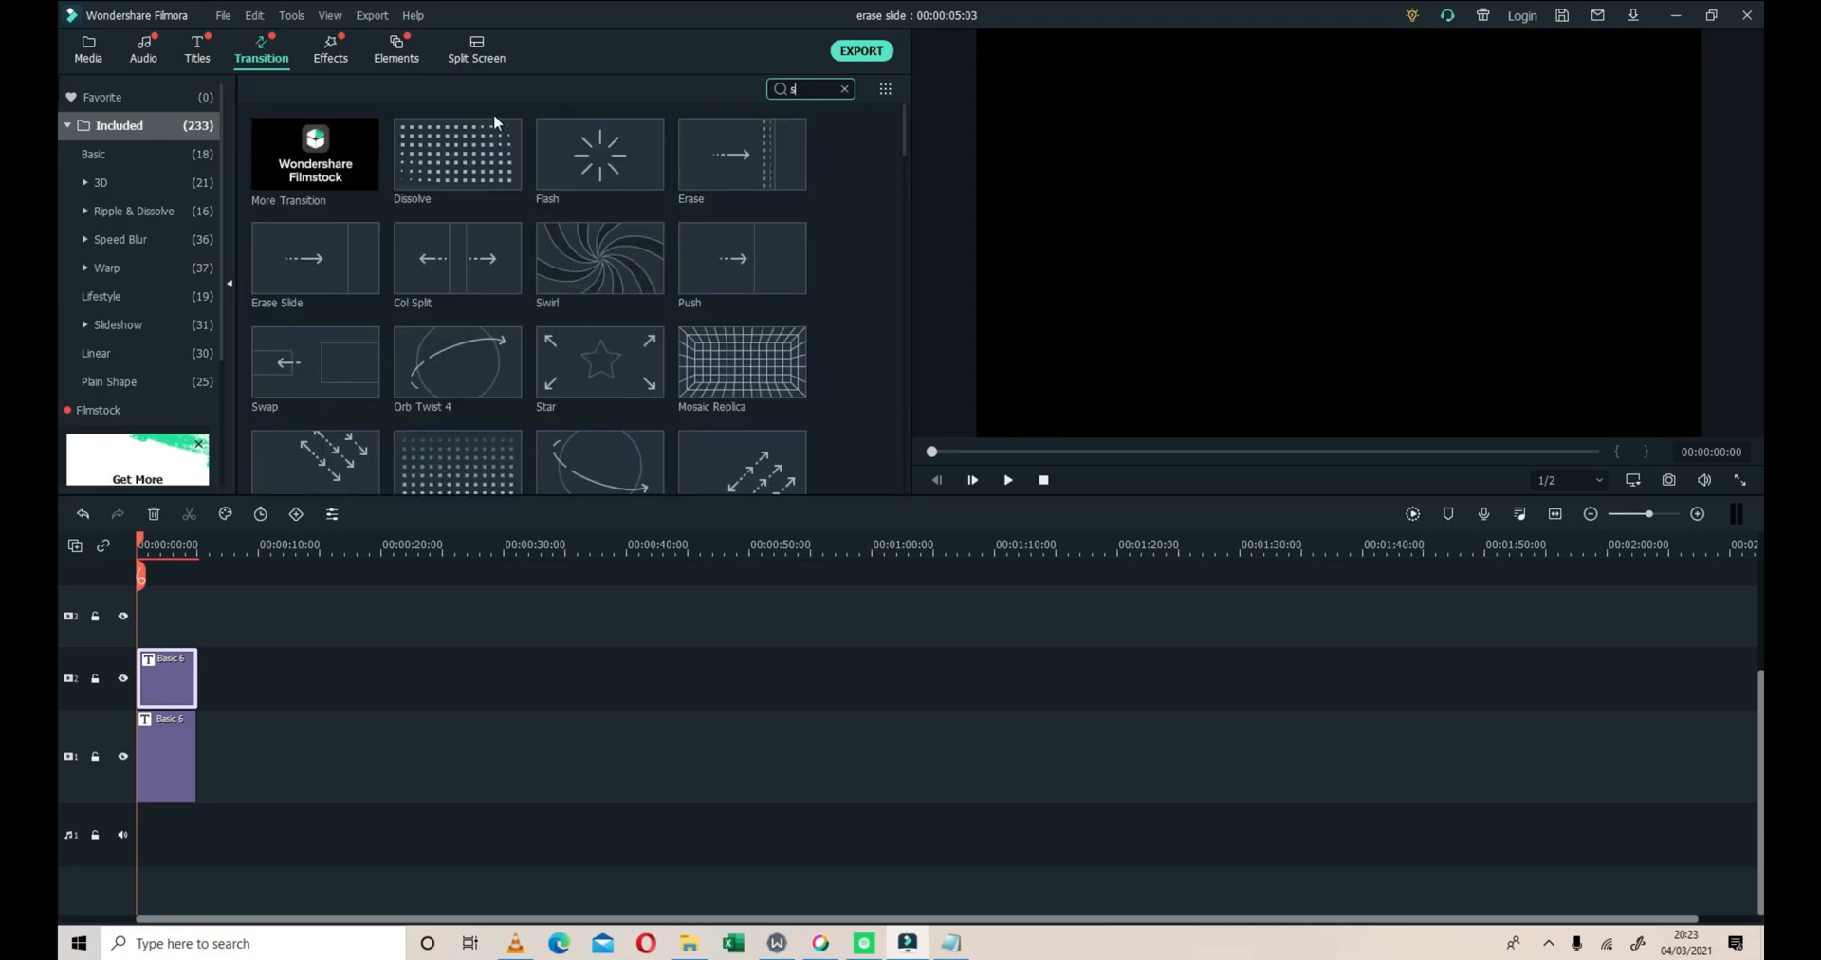
Preview the Sideways 1 effect, stop its playback, and clear the effects search term
click(334, 52)
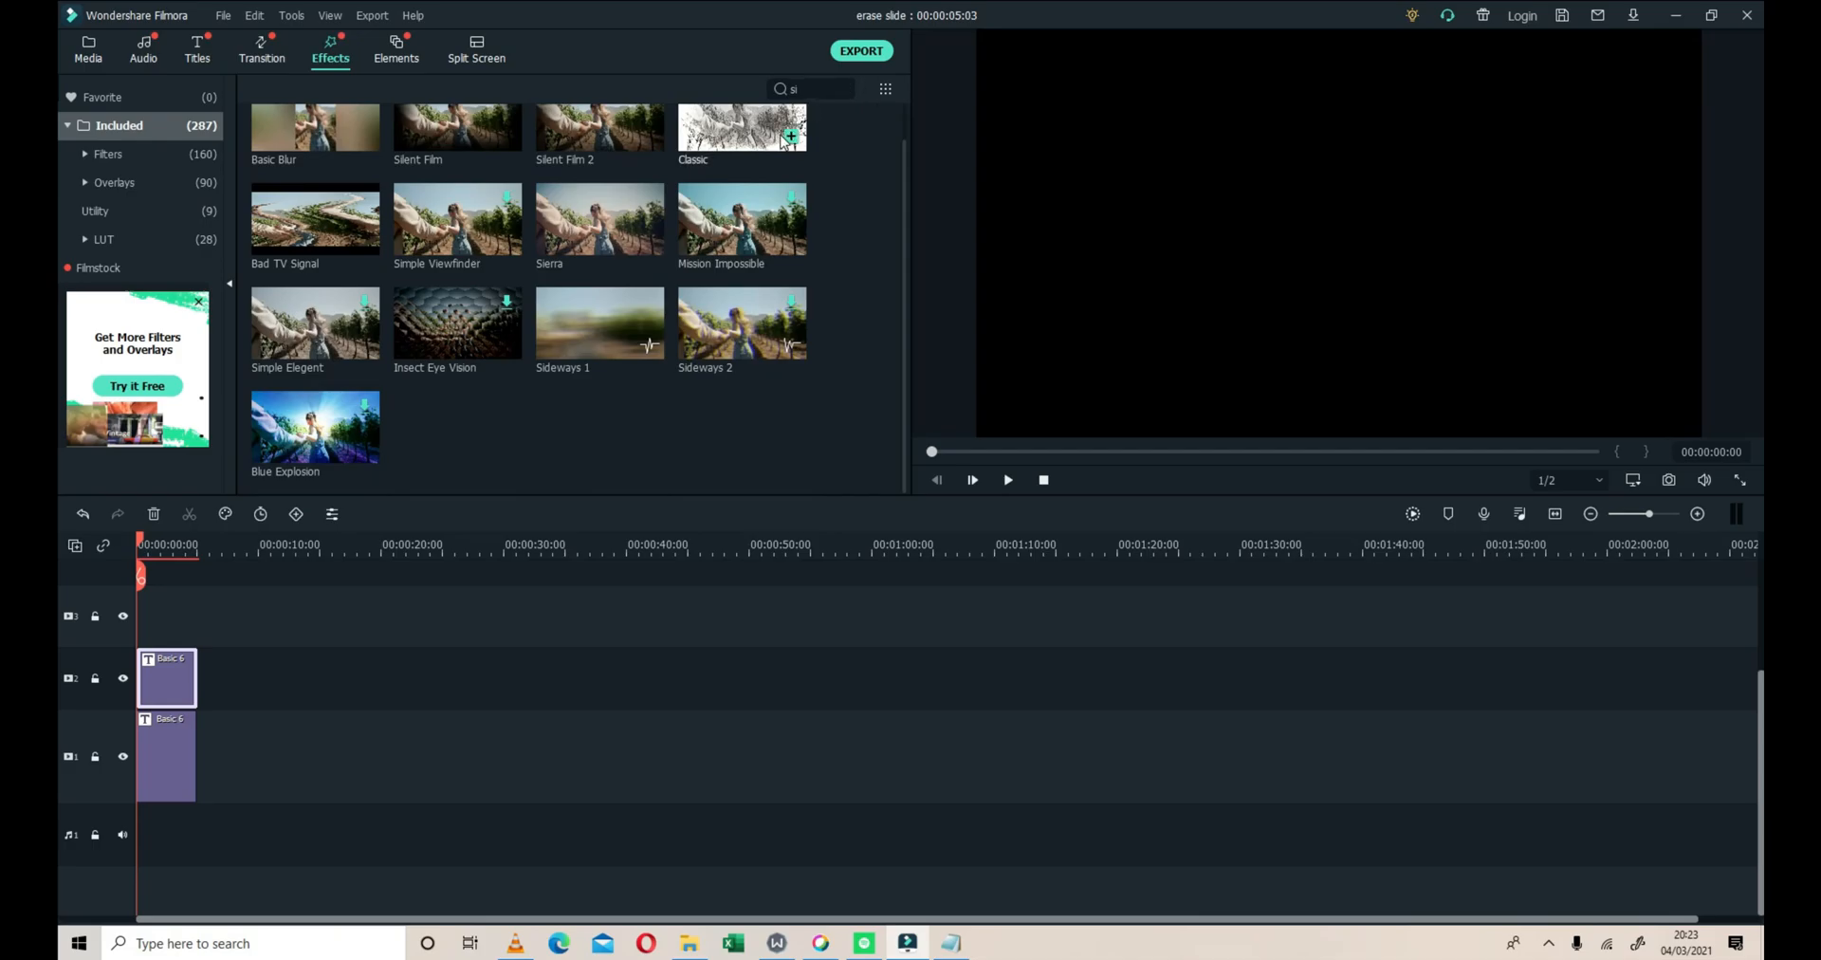
click(588, 346)
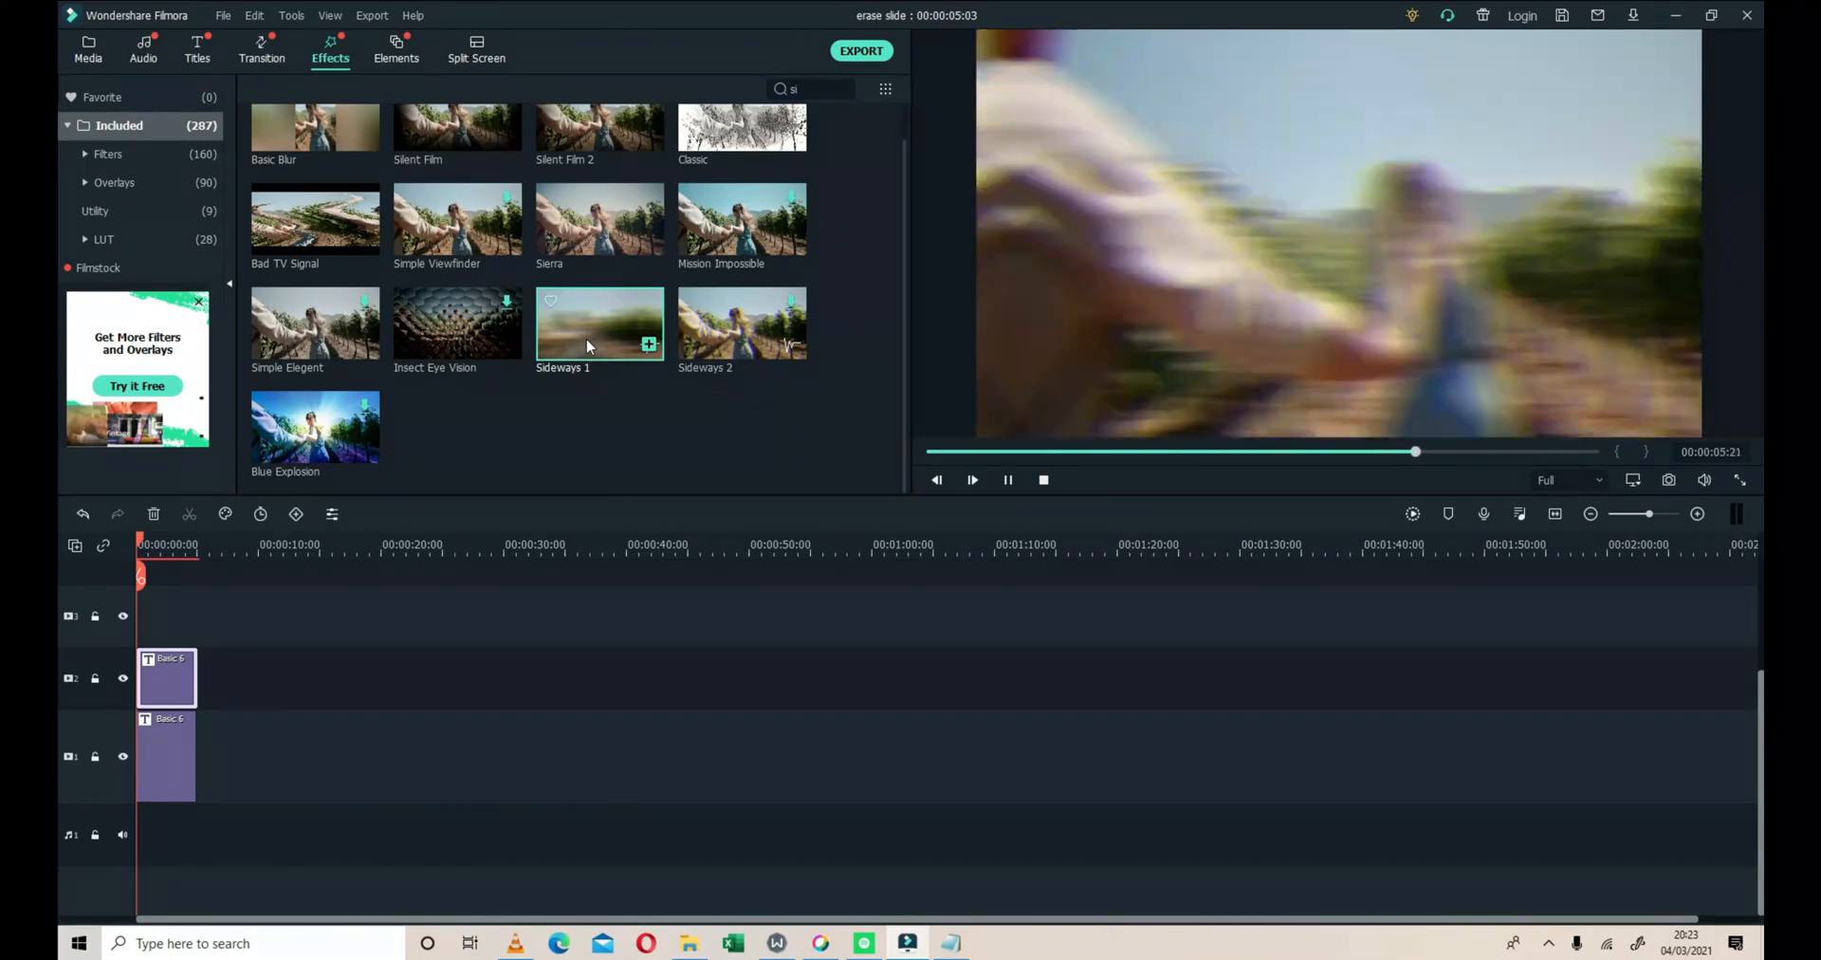
click(1046, 486)
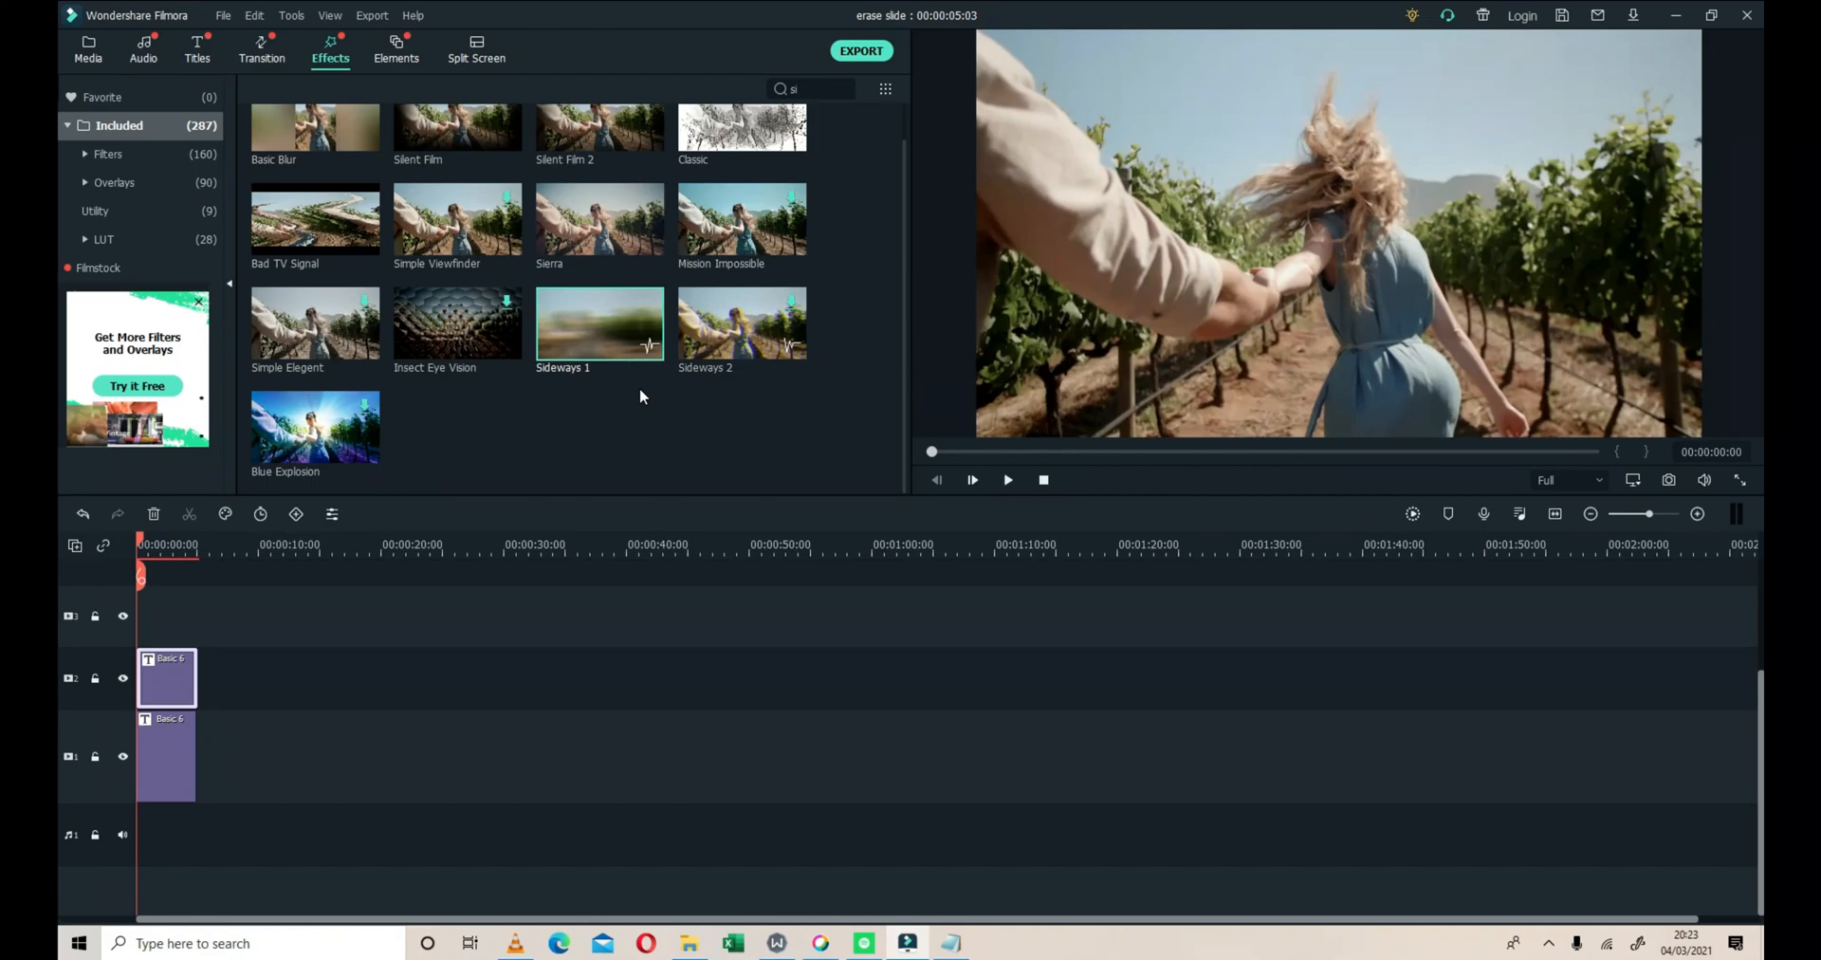
click(801, 90)
key(BackSpace)
key(BackSpace)
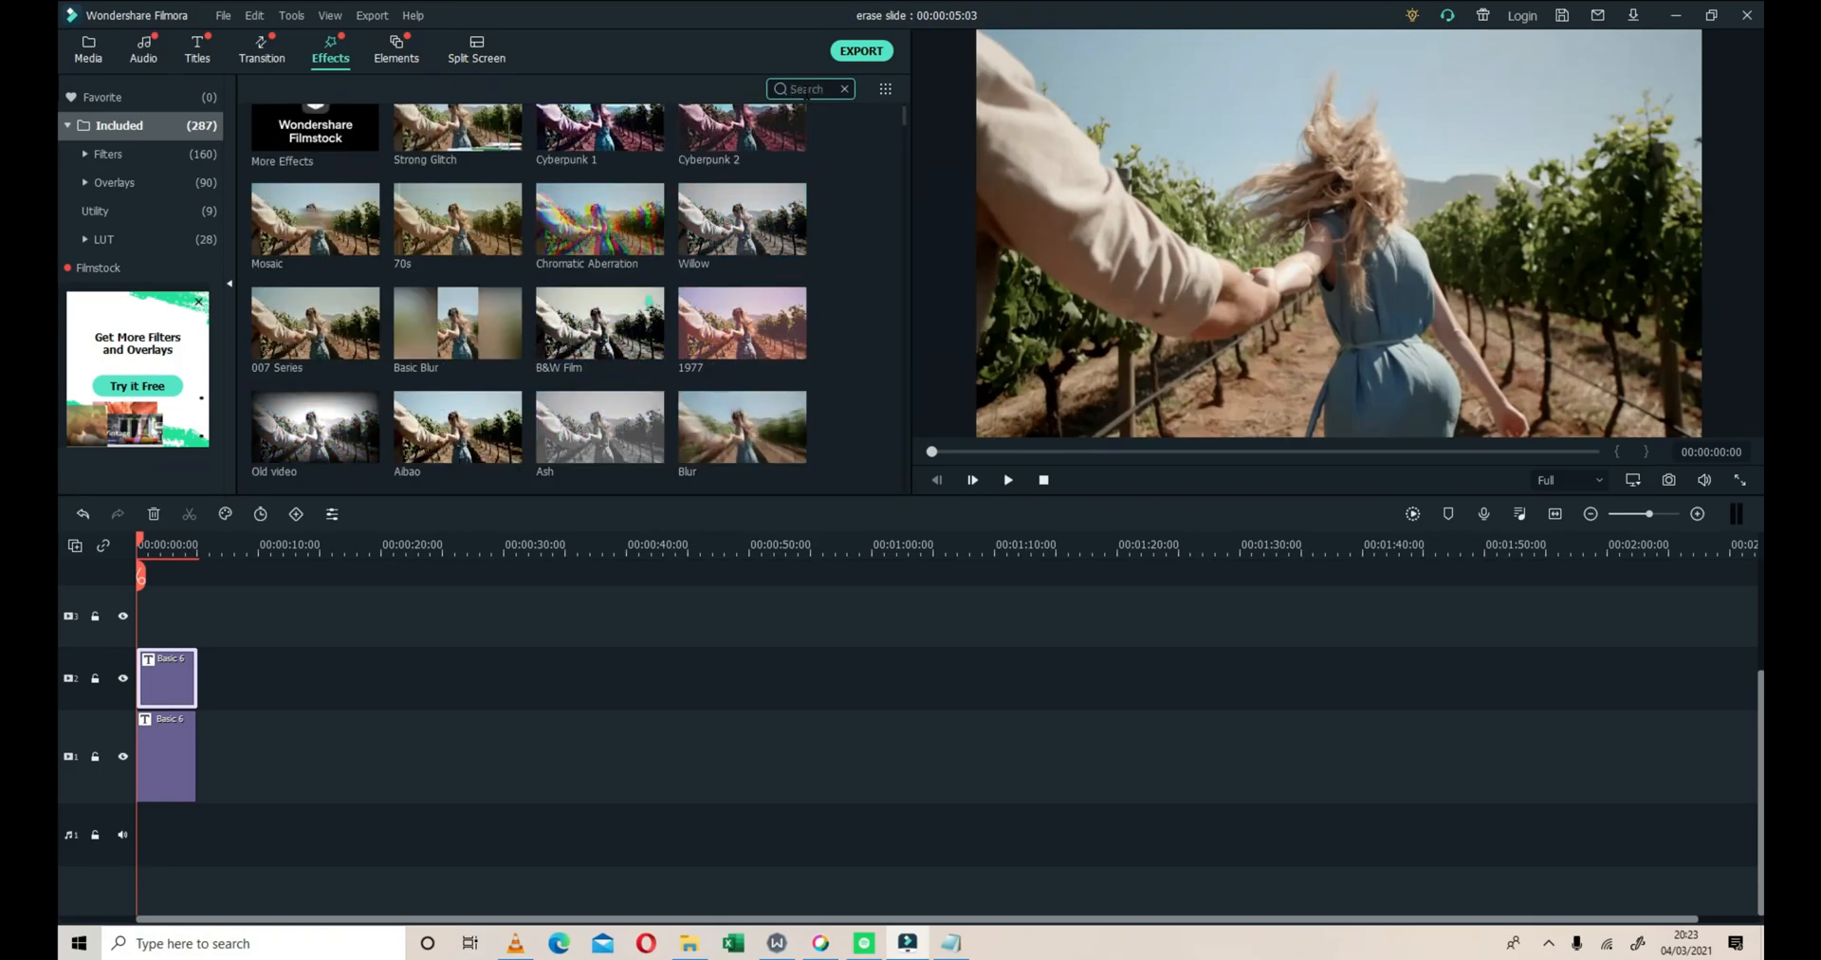
Check the list of needed effects in Notepad, and return to Filmora with the title clip on video track 2 selected
click(960, 947)
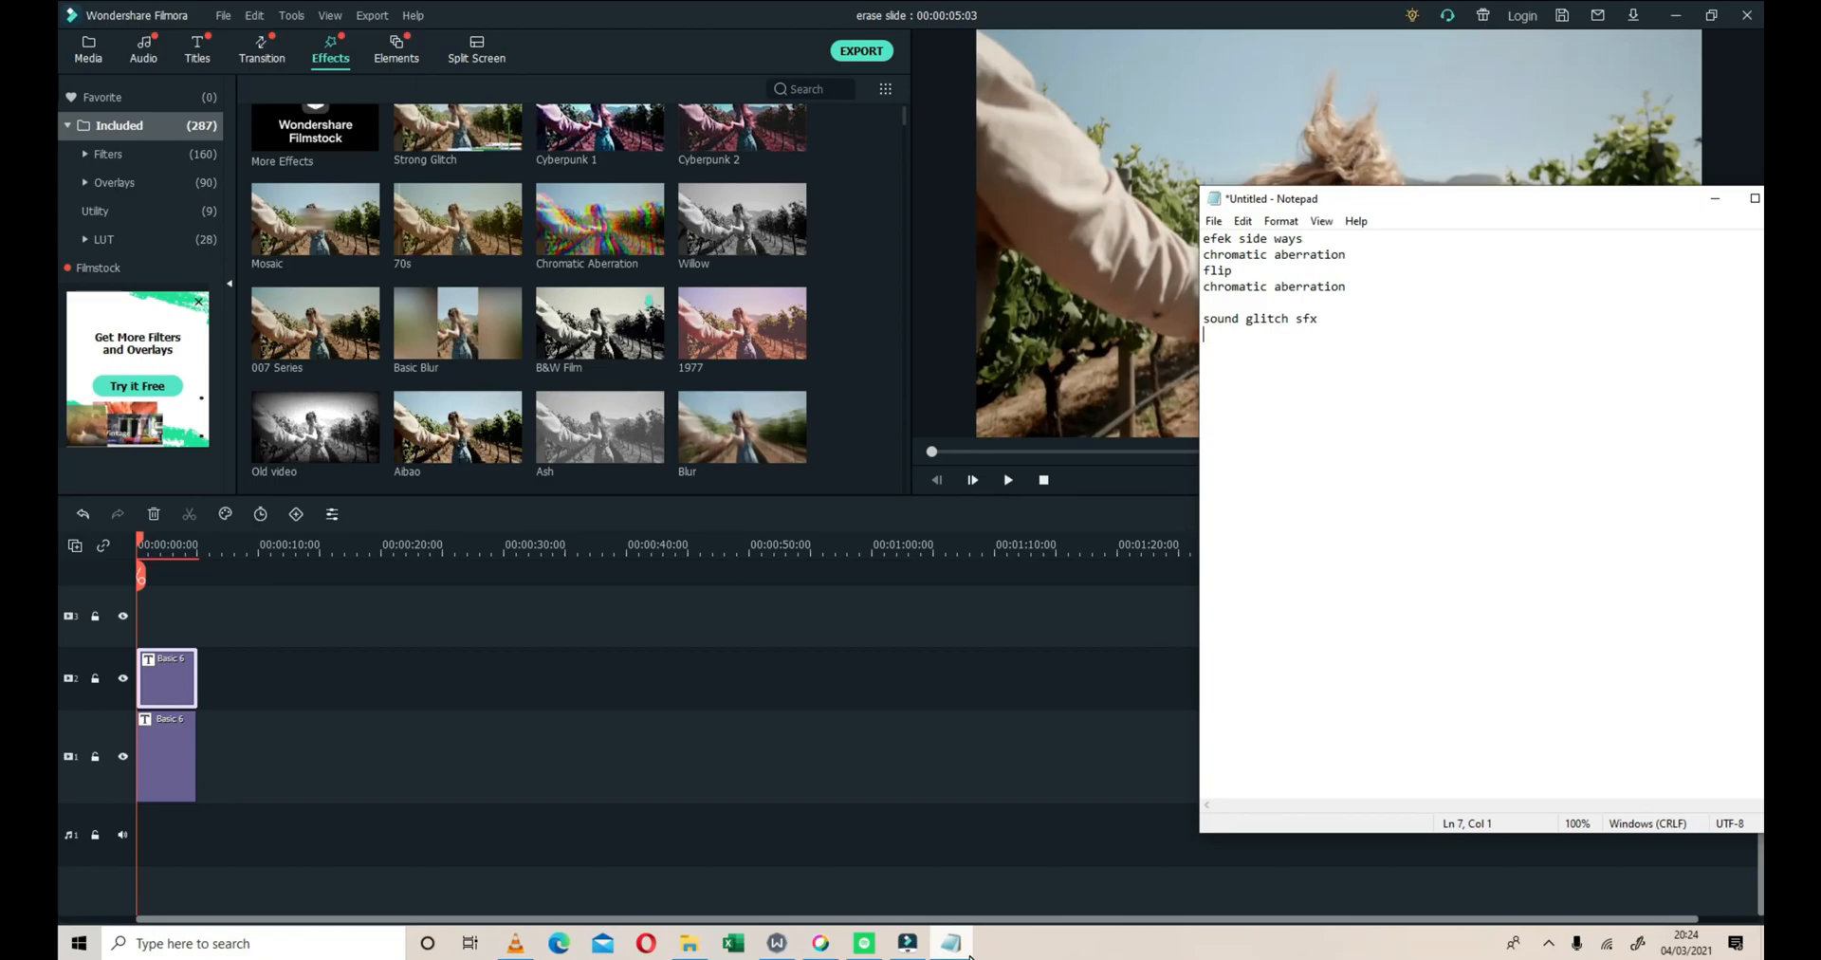
click(966, 950)
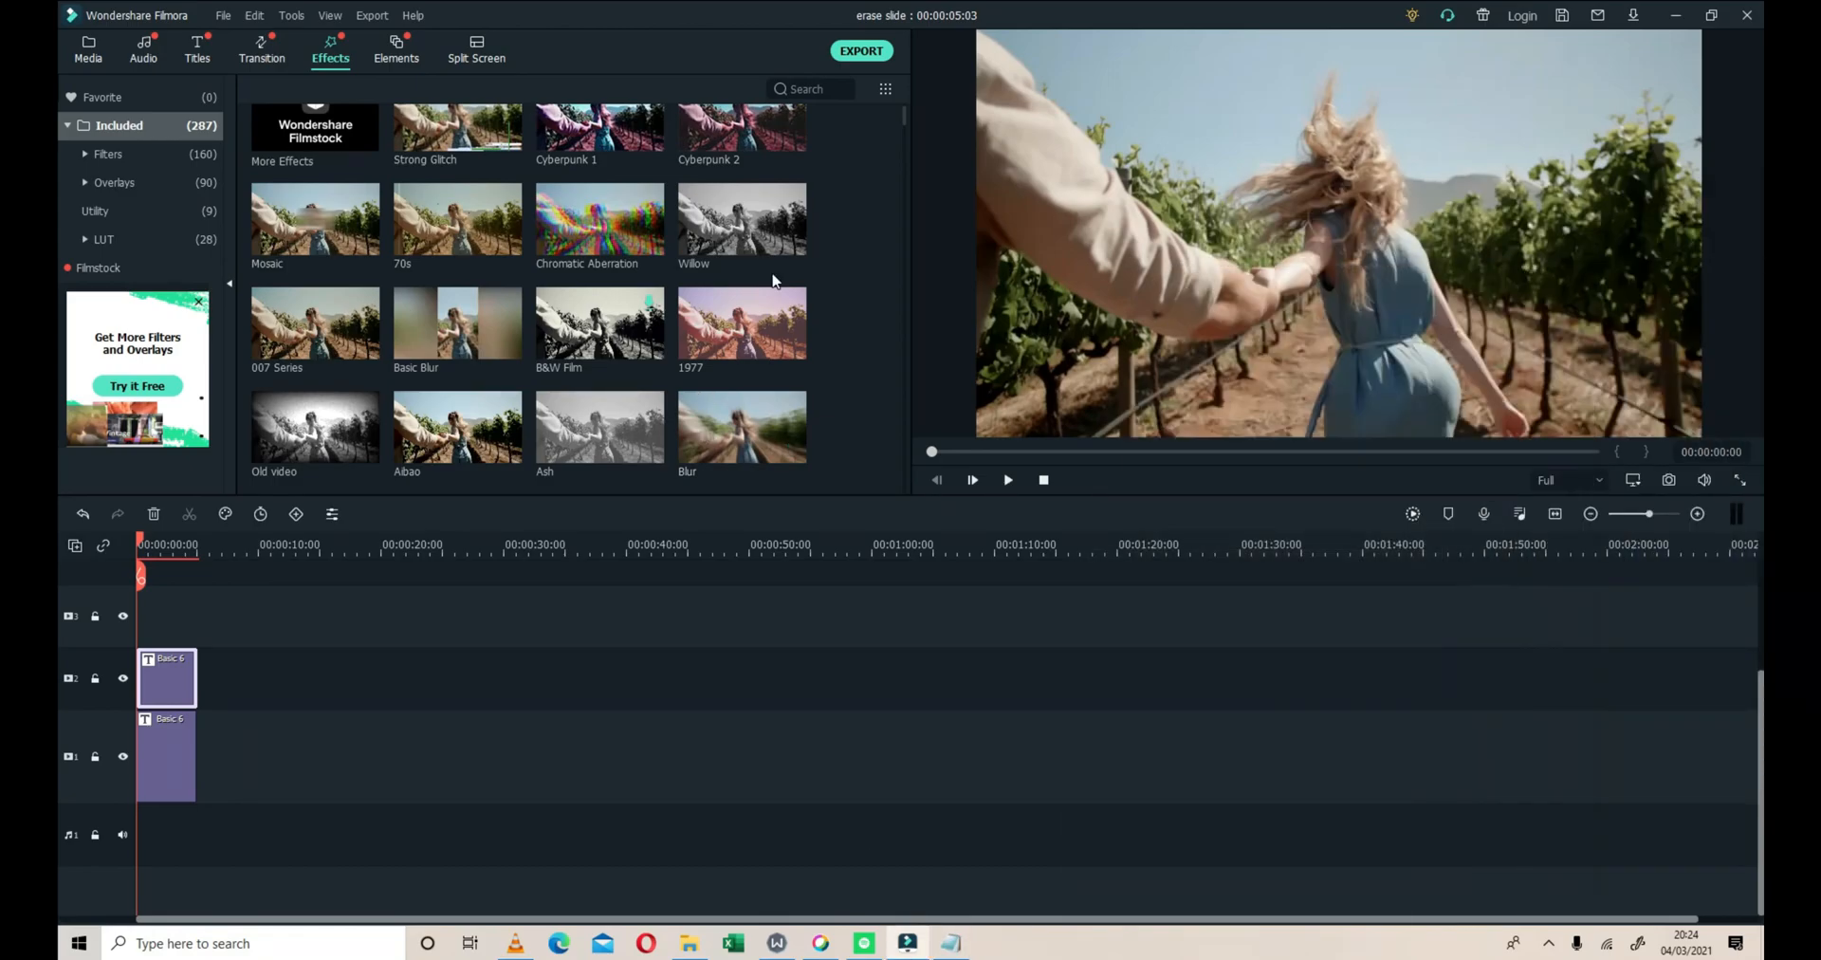
scroll(773, 280, up, 1)
click(180, 702)
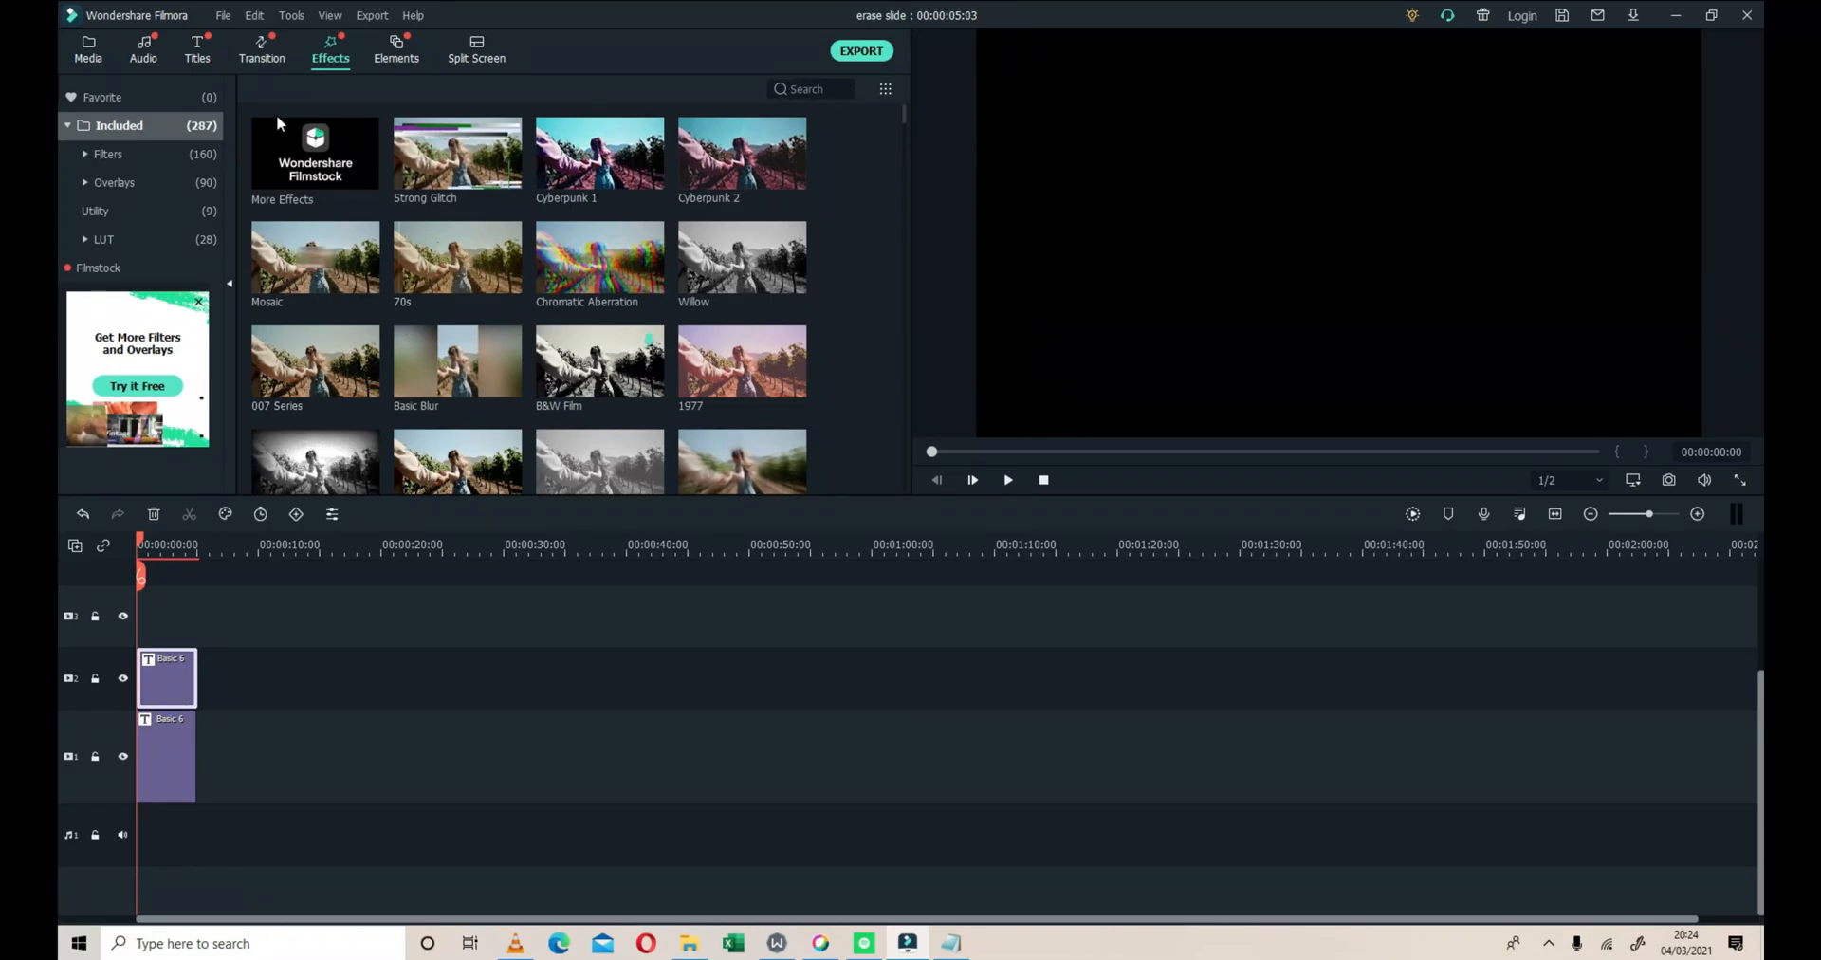
Browse the transition library and search it for "si"
click(256, 55)
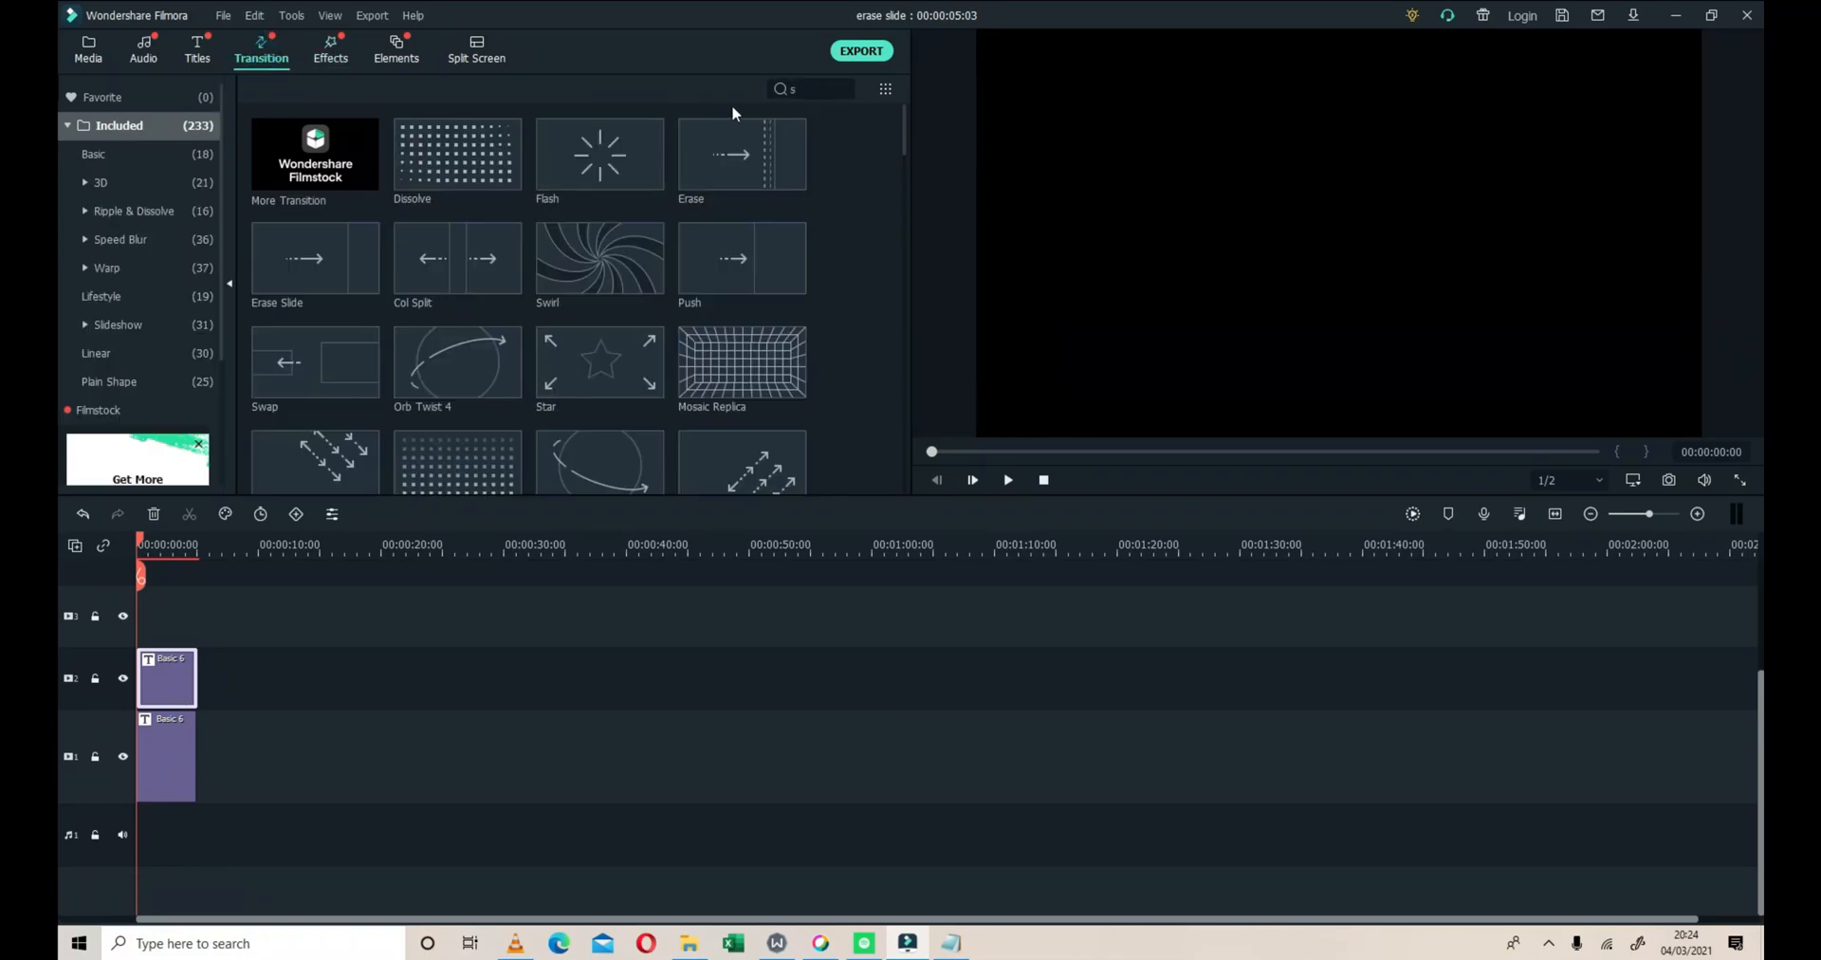
click(814, 88)
scroll(727, 308, down, 3)
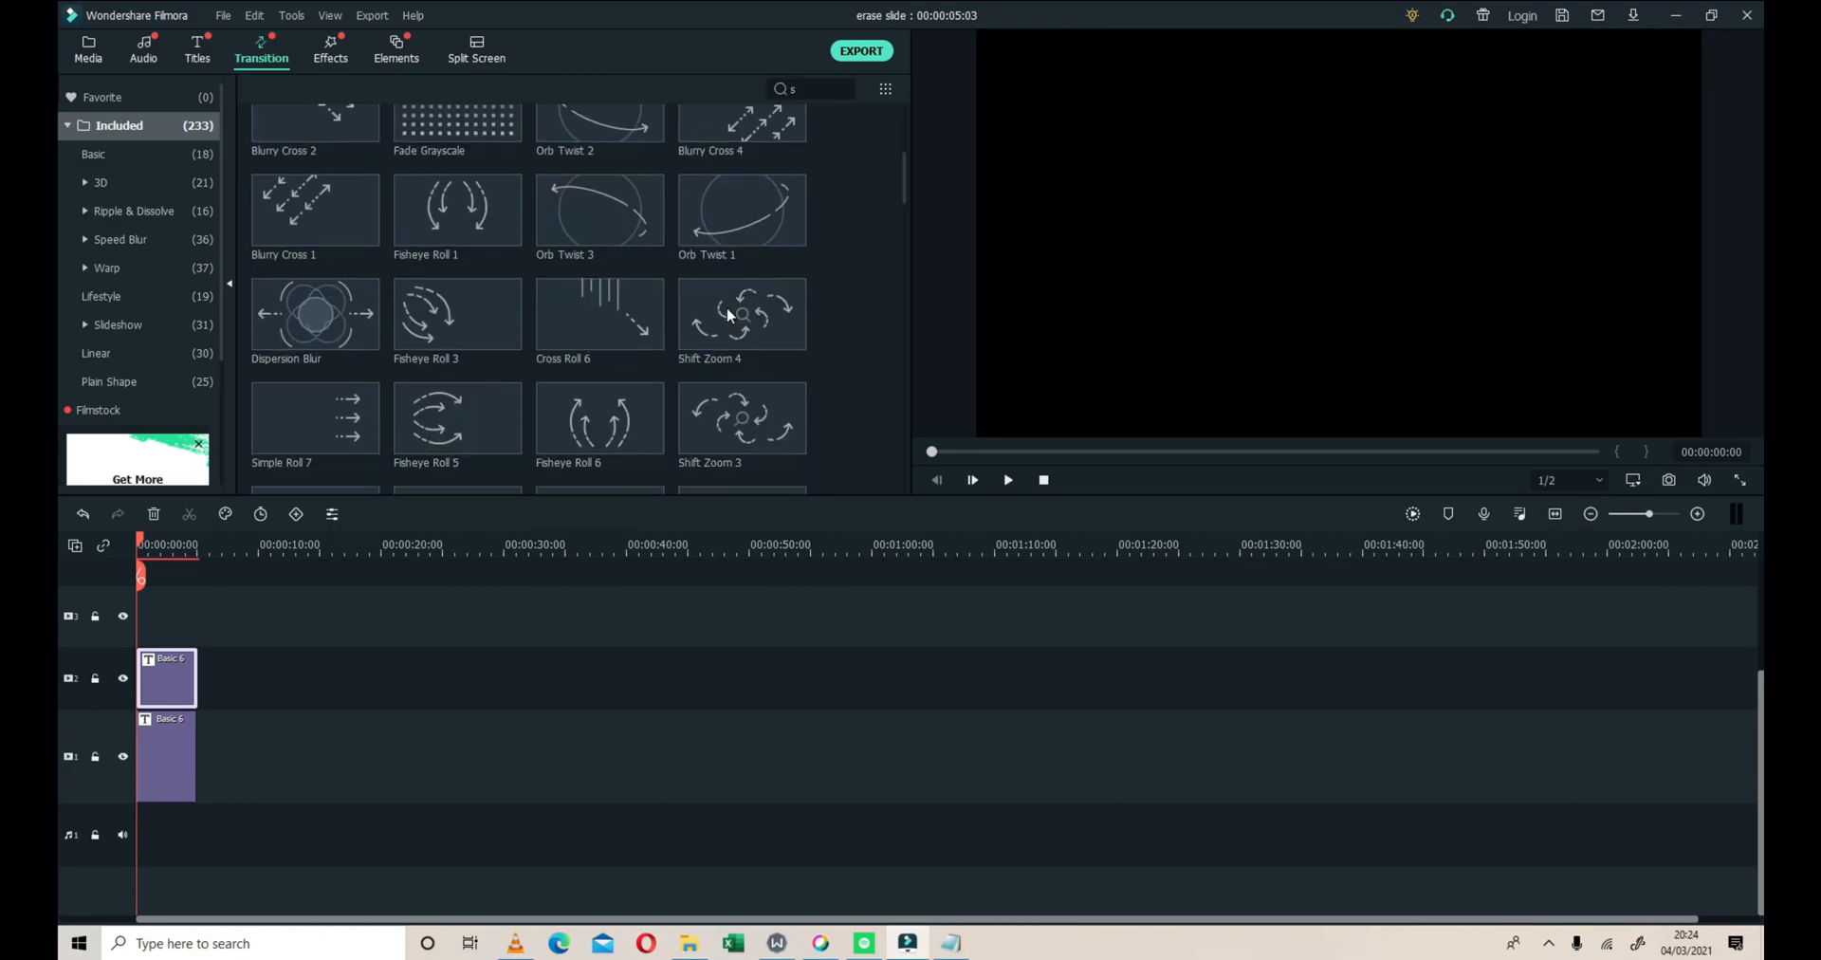
click(798, 88)
text(l)
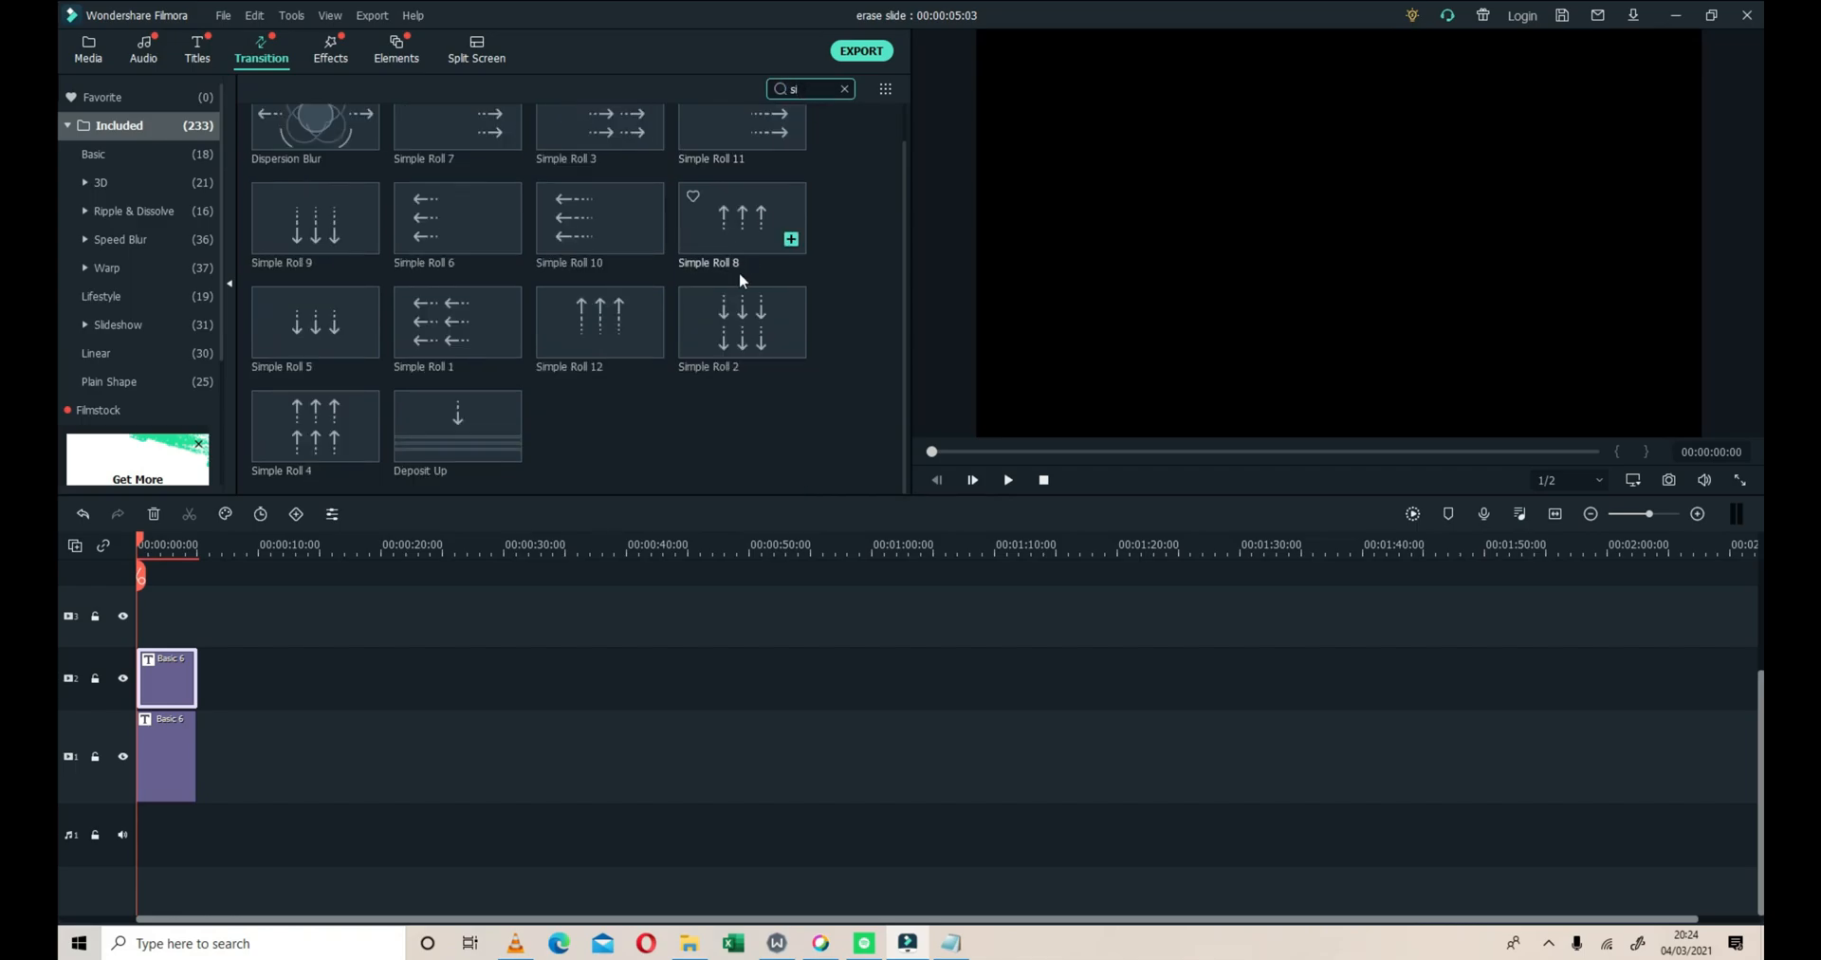
Apply the Deposit Up transition to the title clip on video track 2
scroll(740, 282, up, 1)
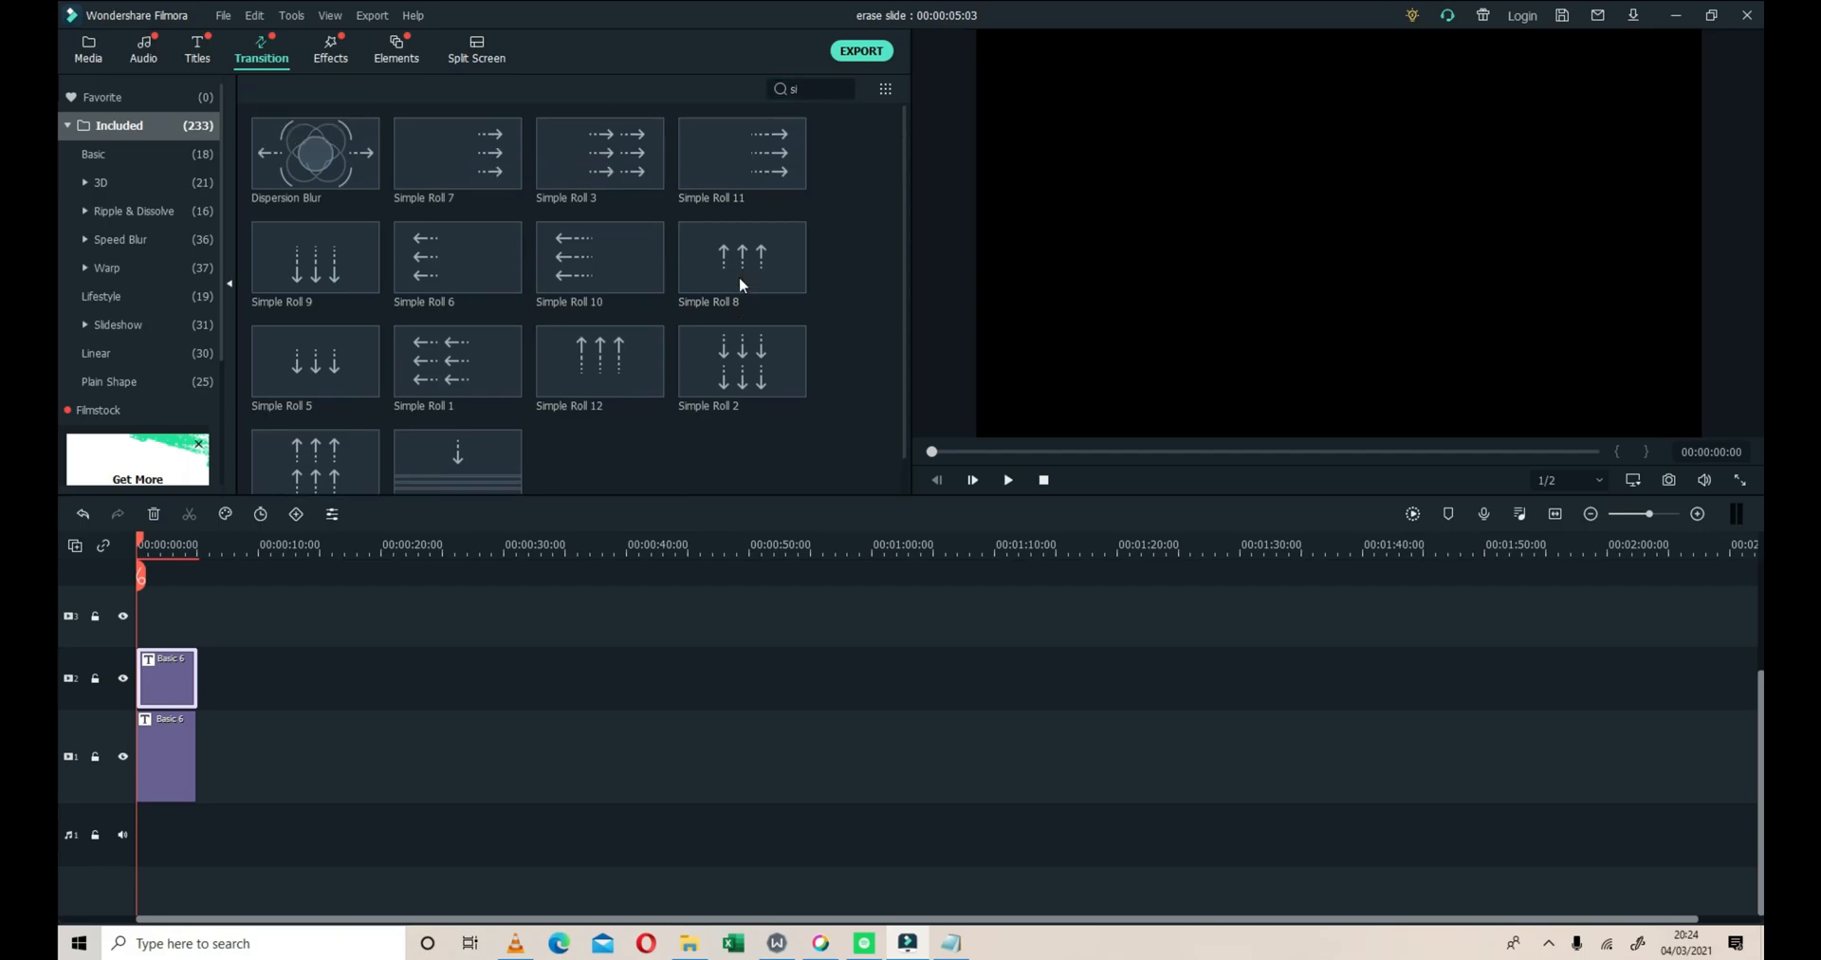
scroll(741, 284, down, 1)
drag(465, 420, 194, 674)
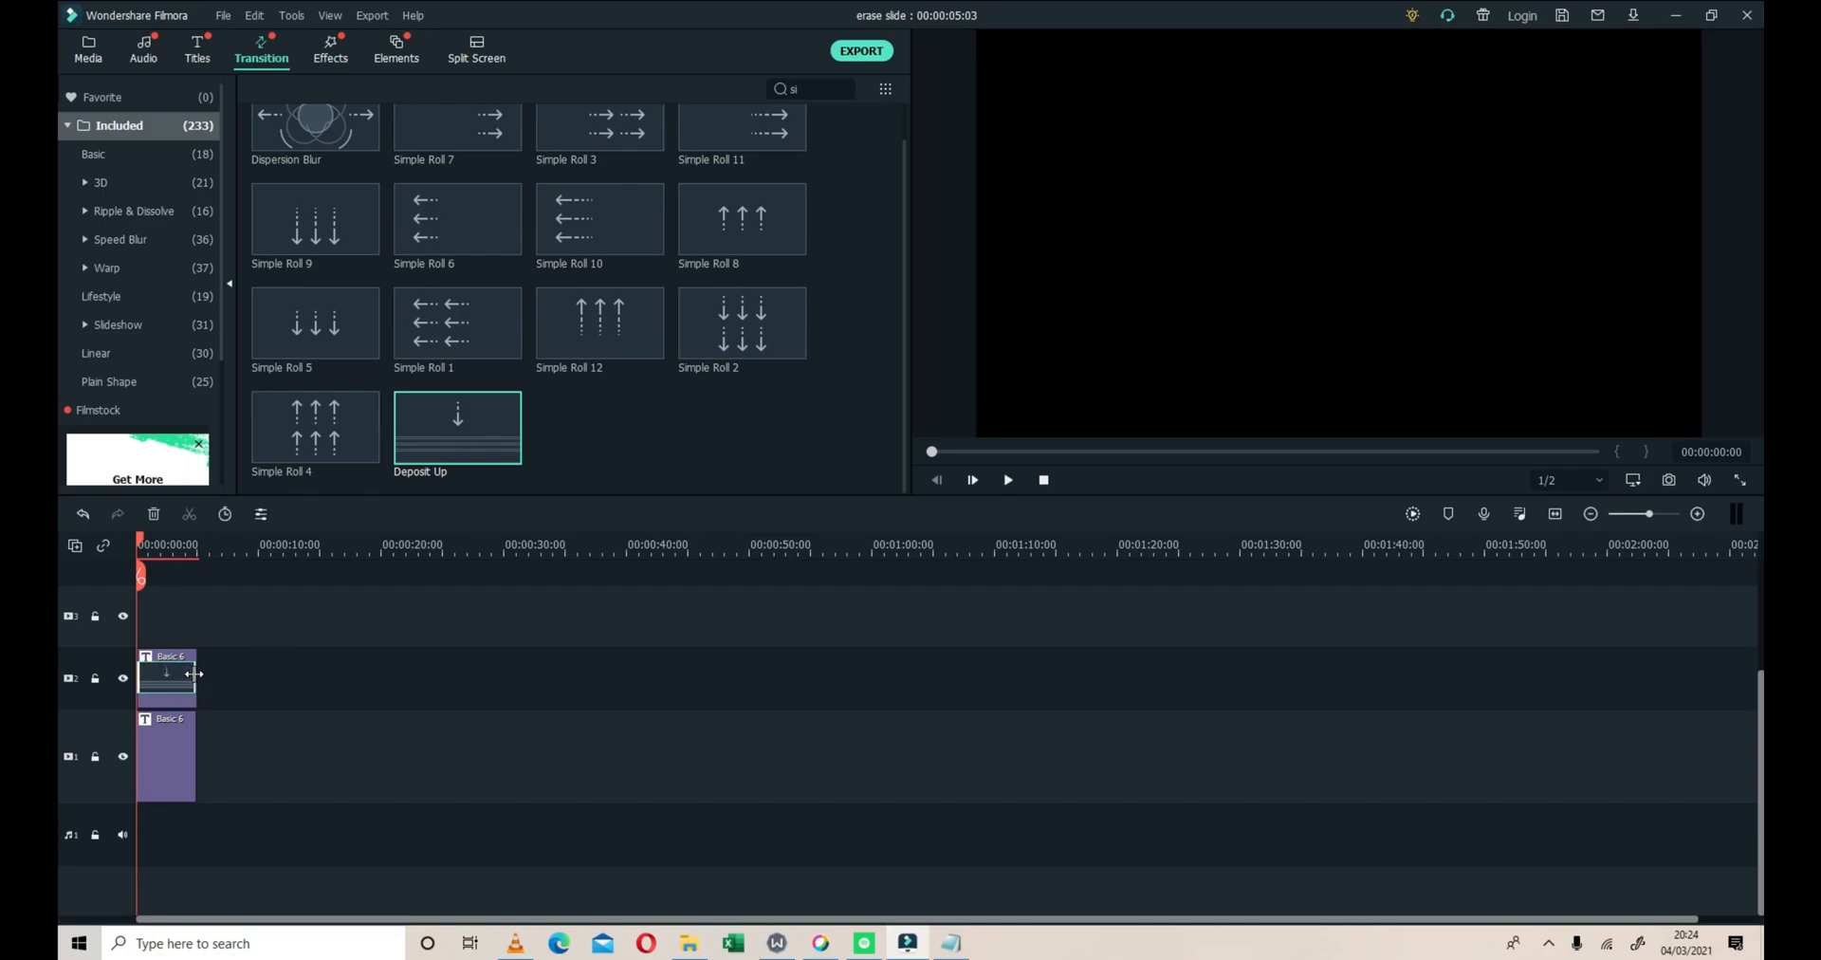
Render a preview of the timeline, play the title animation, and stop playback
click(1413, 514)
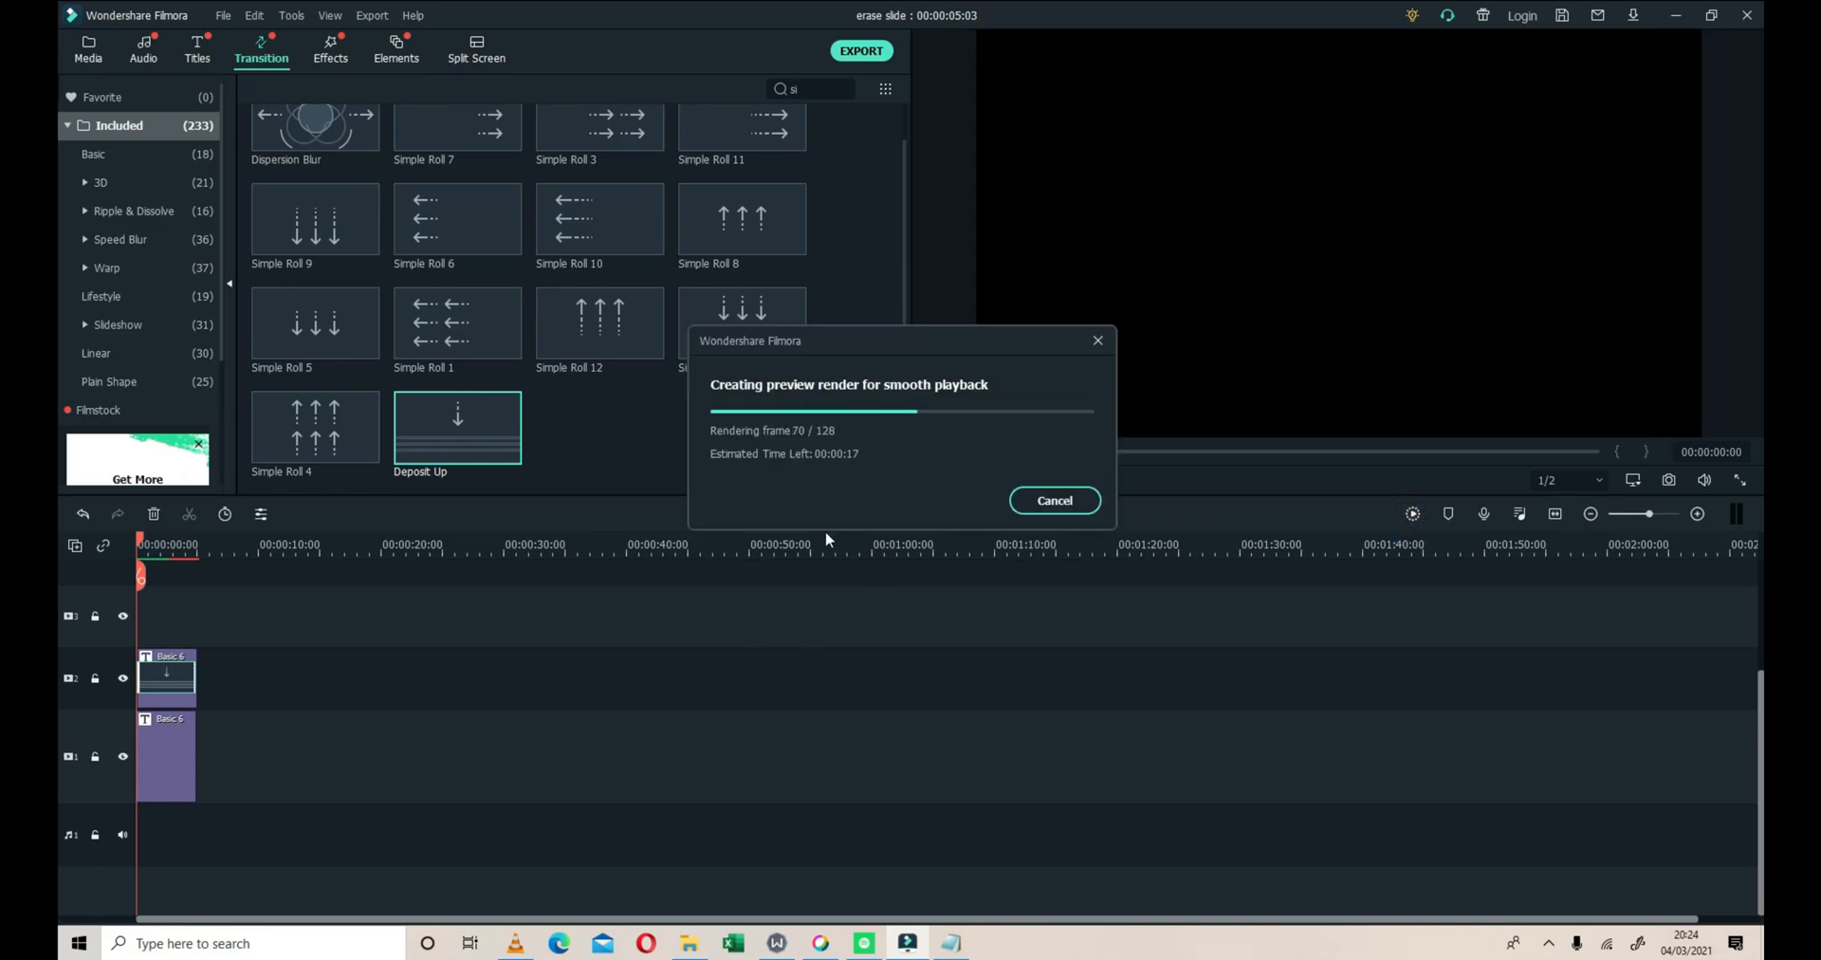
click(1008, 479)
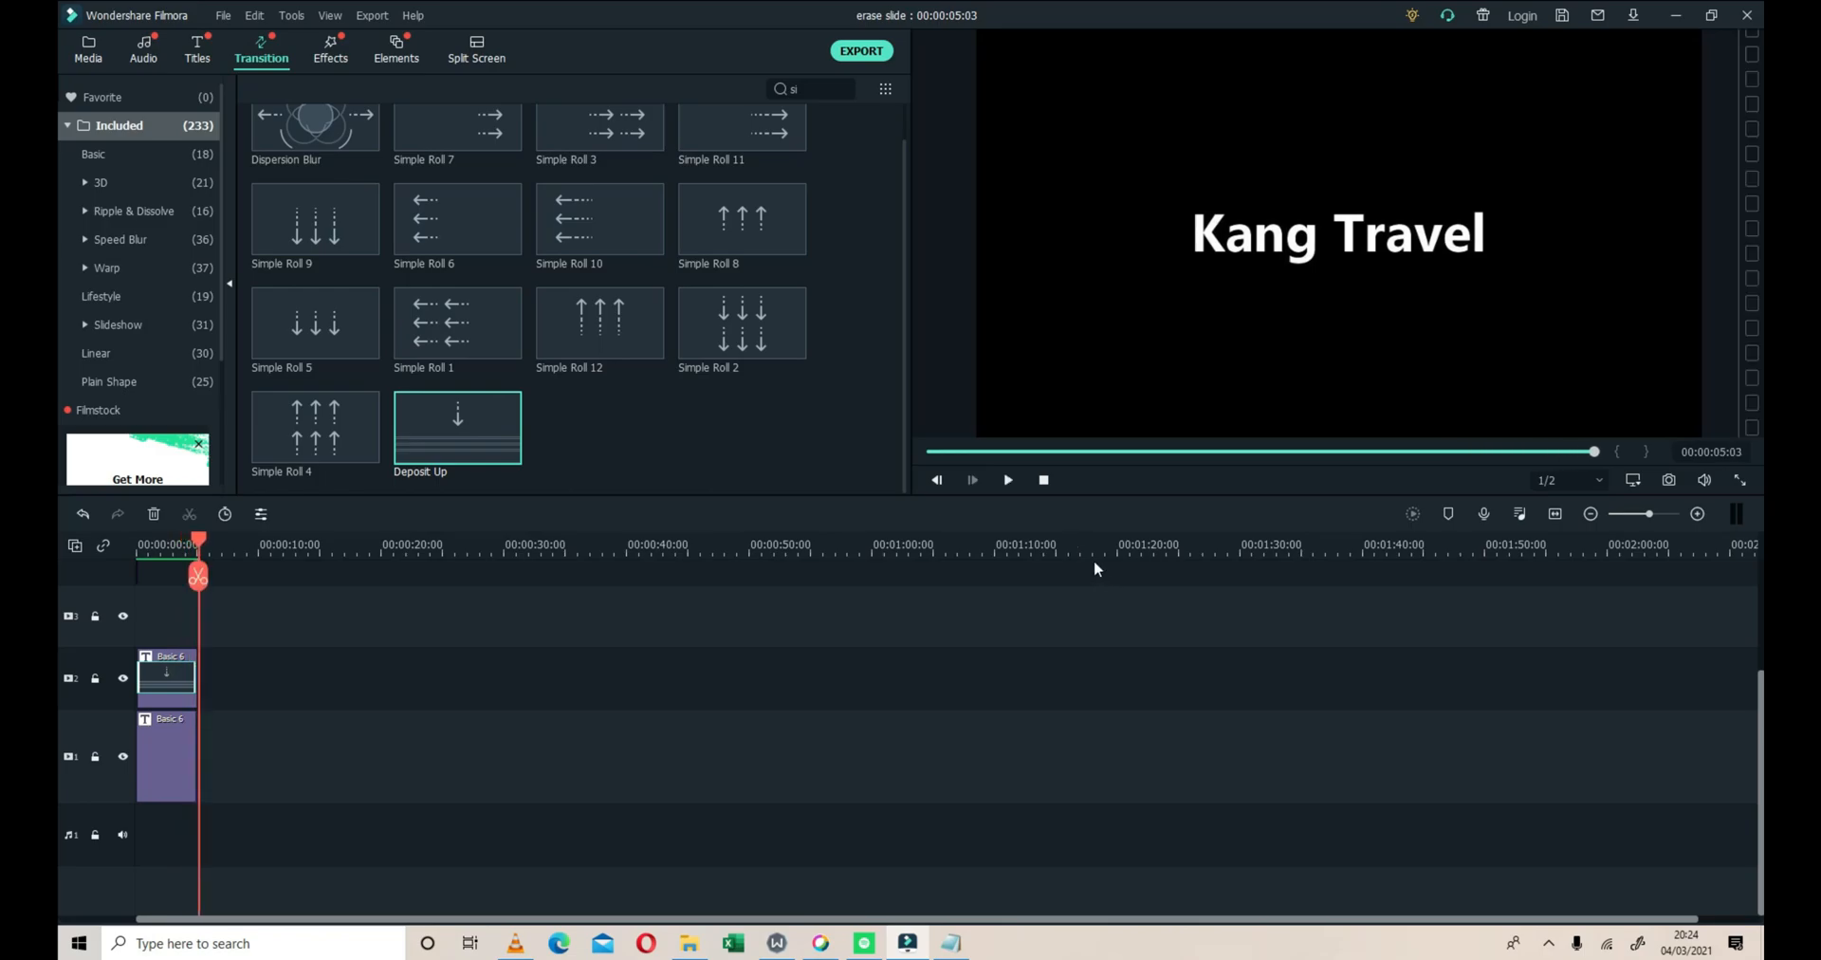
click(1009, 481)
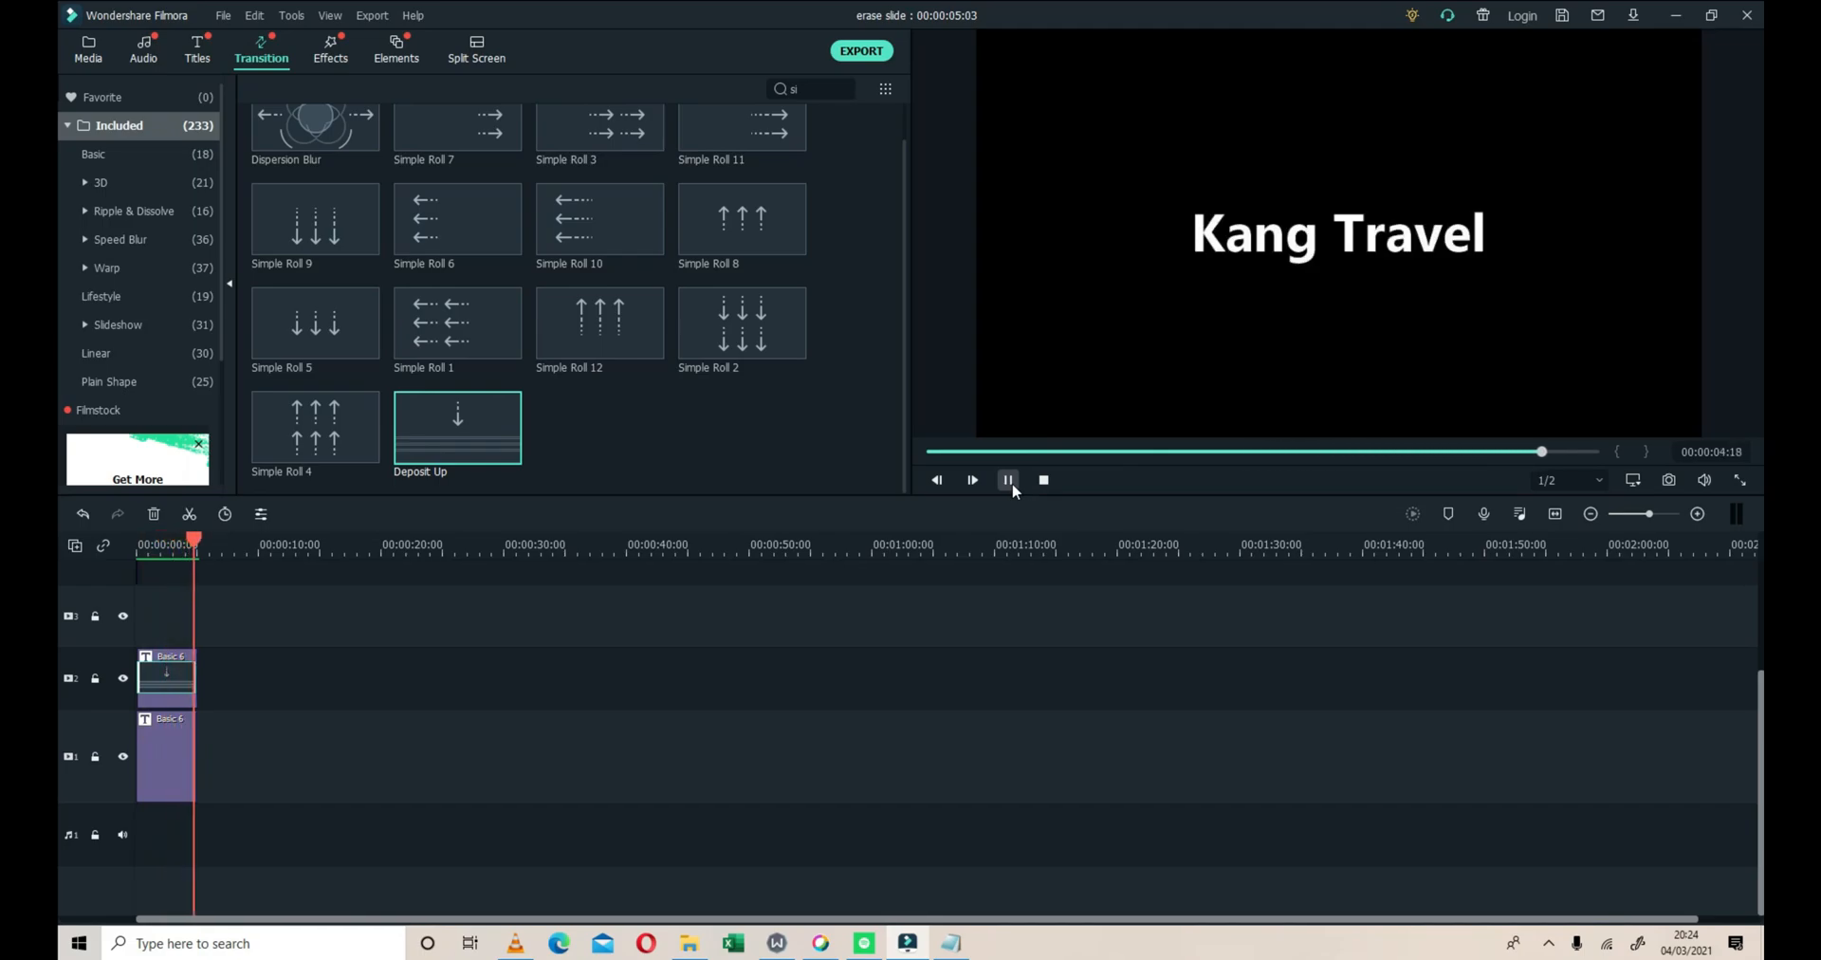
click(1044, 480)
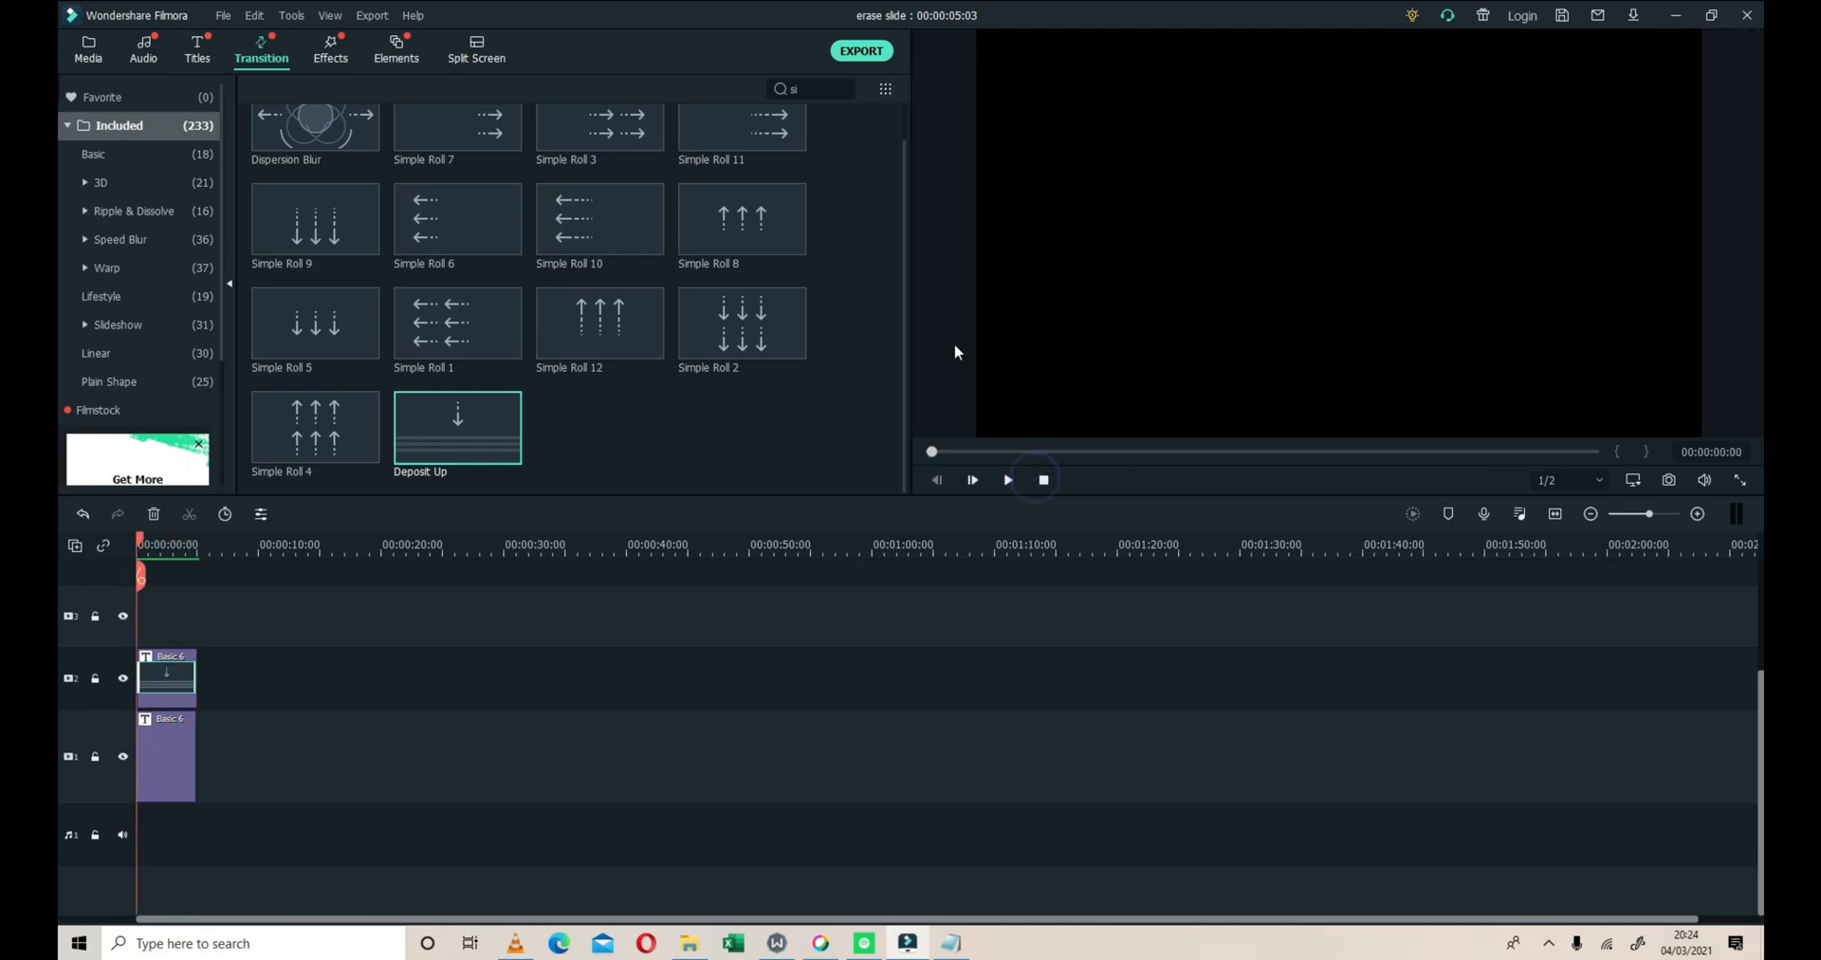
Export the title animation as an MP4 named My Video with the frame rate set to 30 fps
click(870, 57)
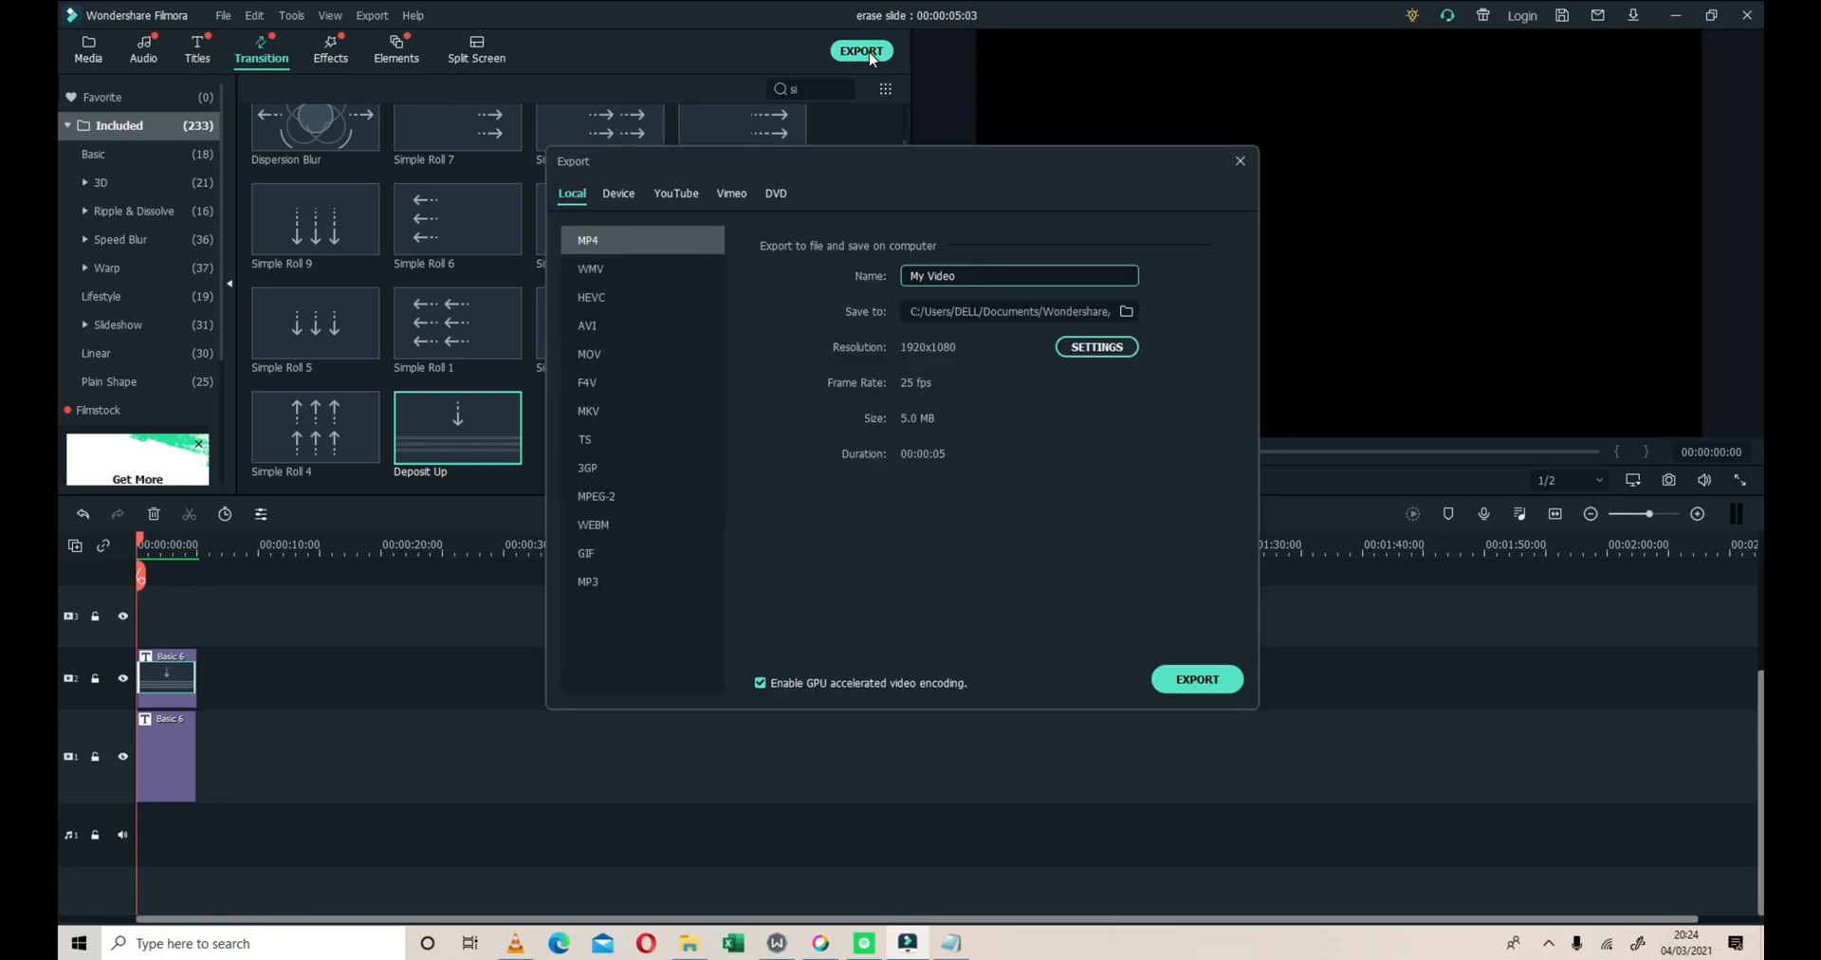
click(920, 378)
click(1087, 349)
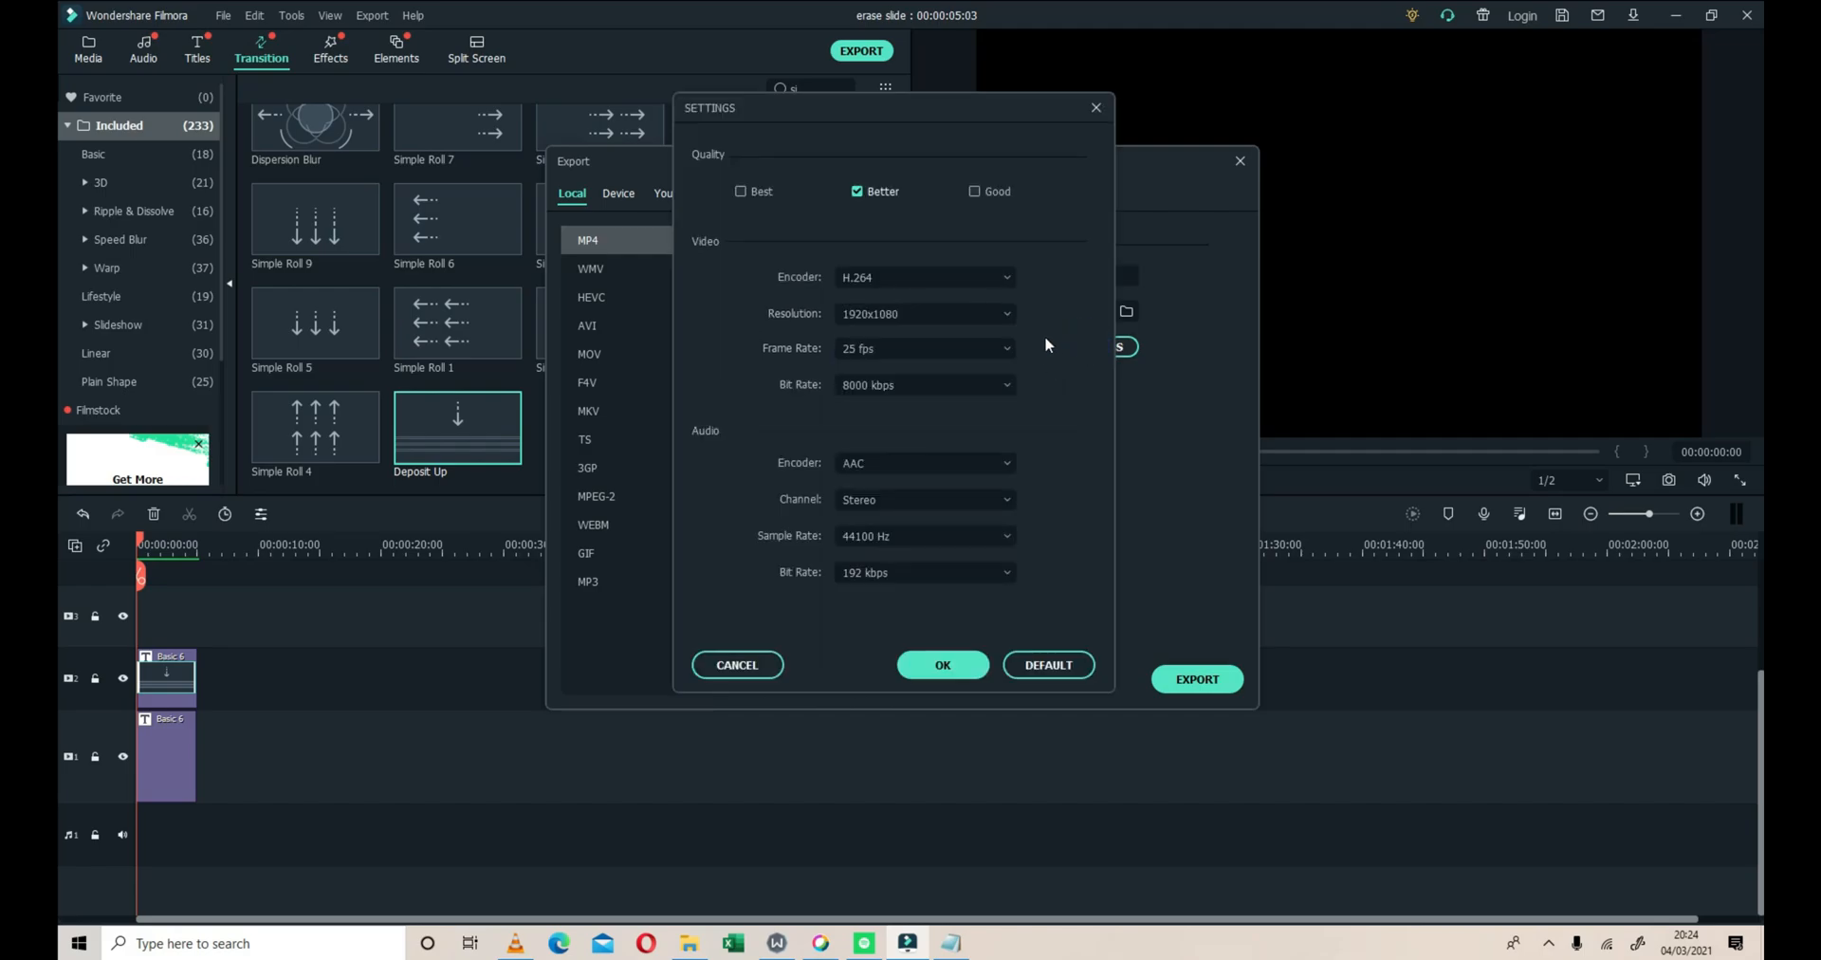
click(1005, 349)
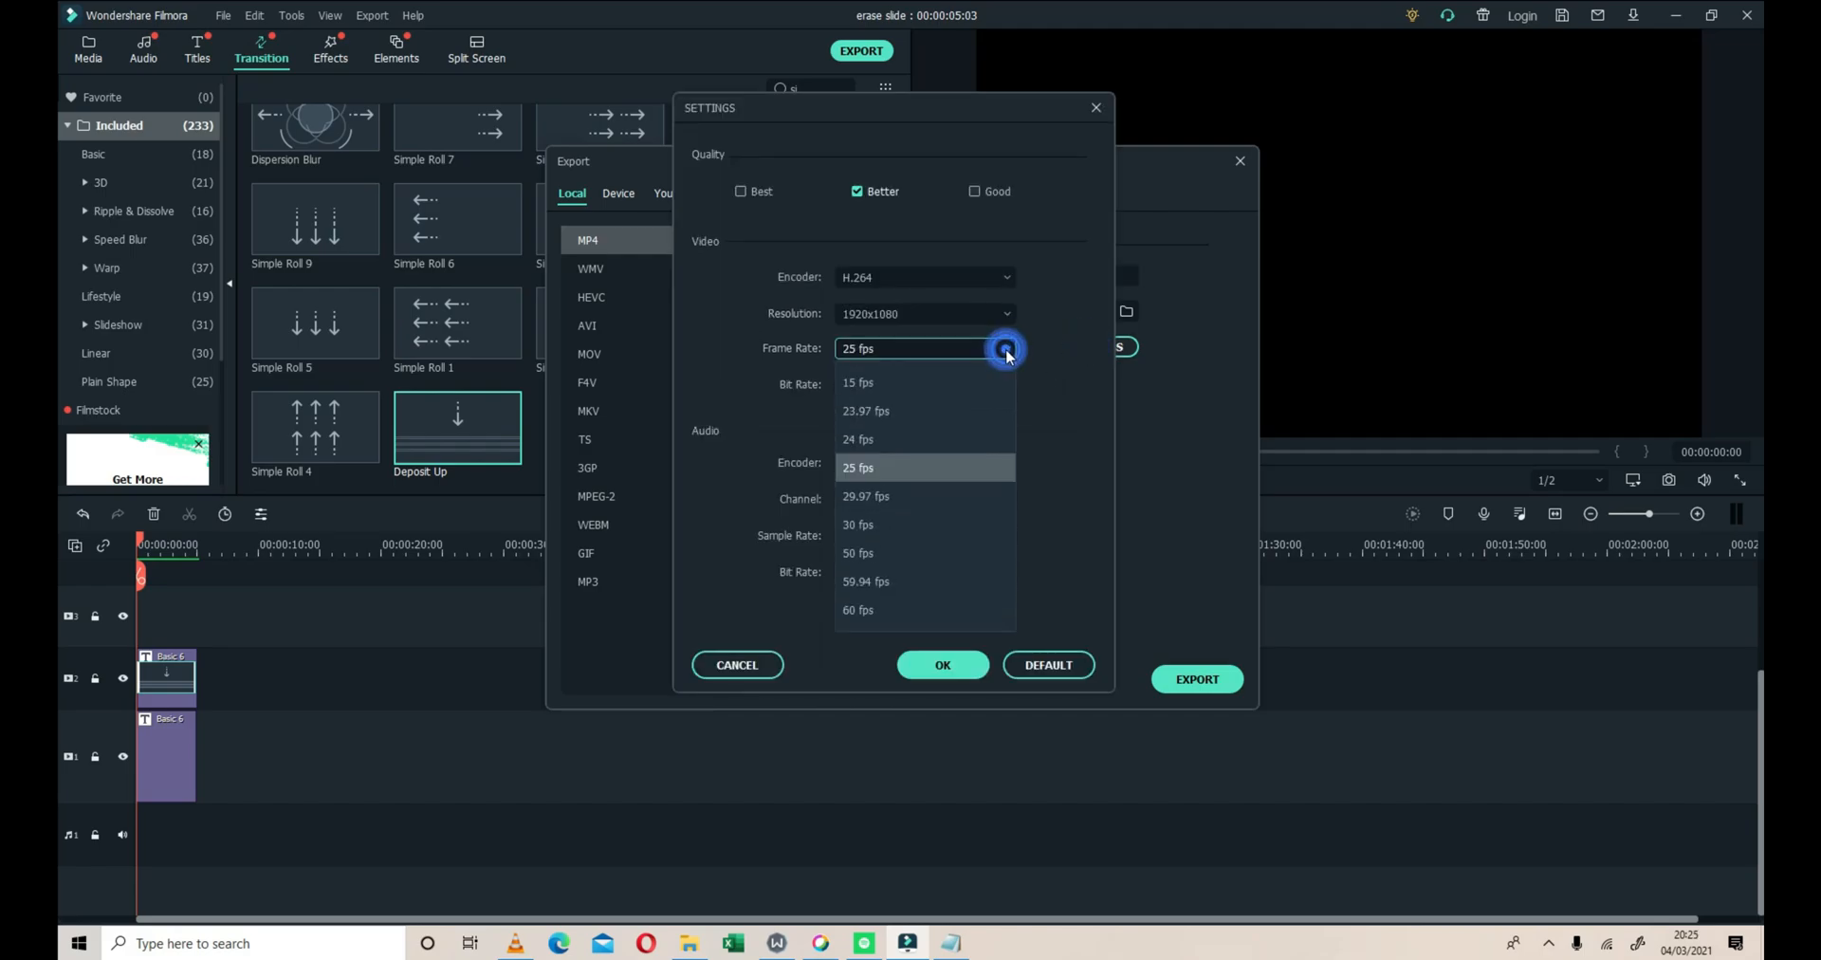
click(860, 524)
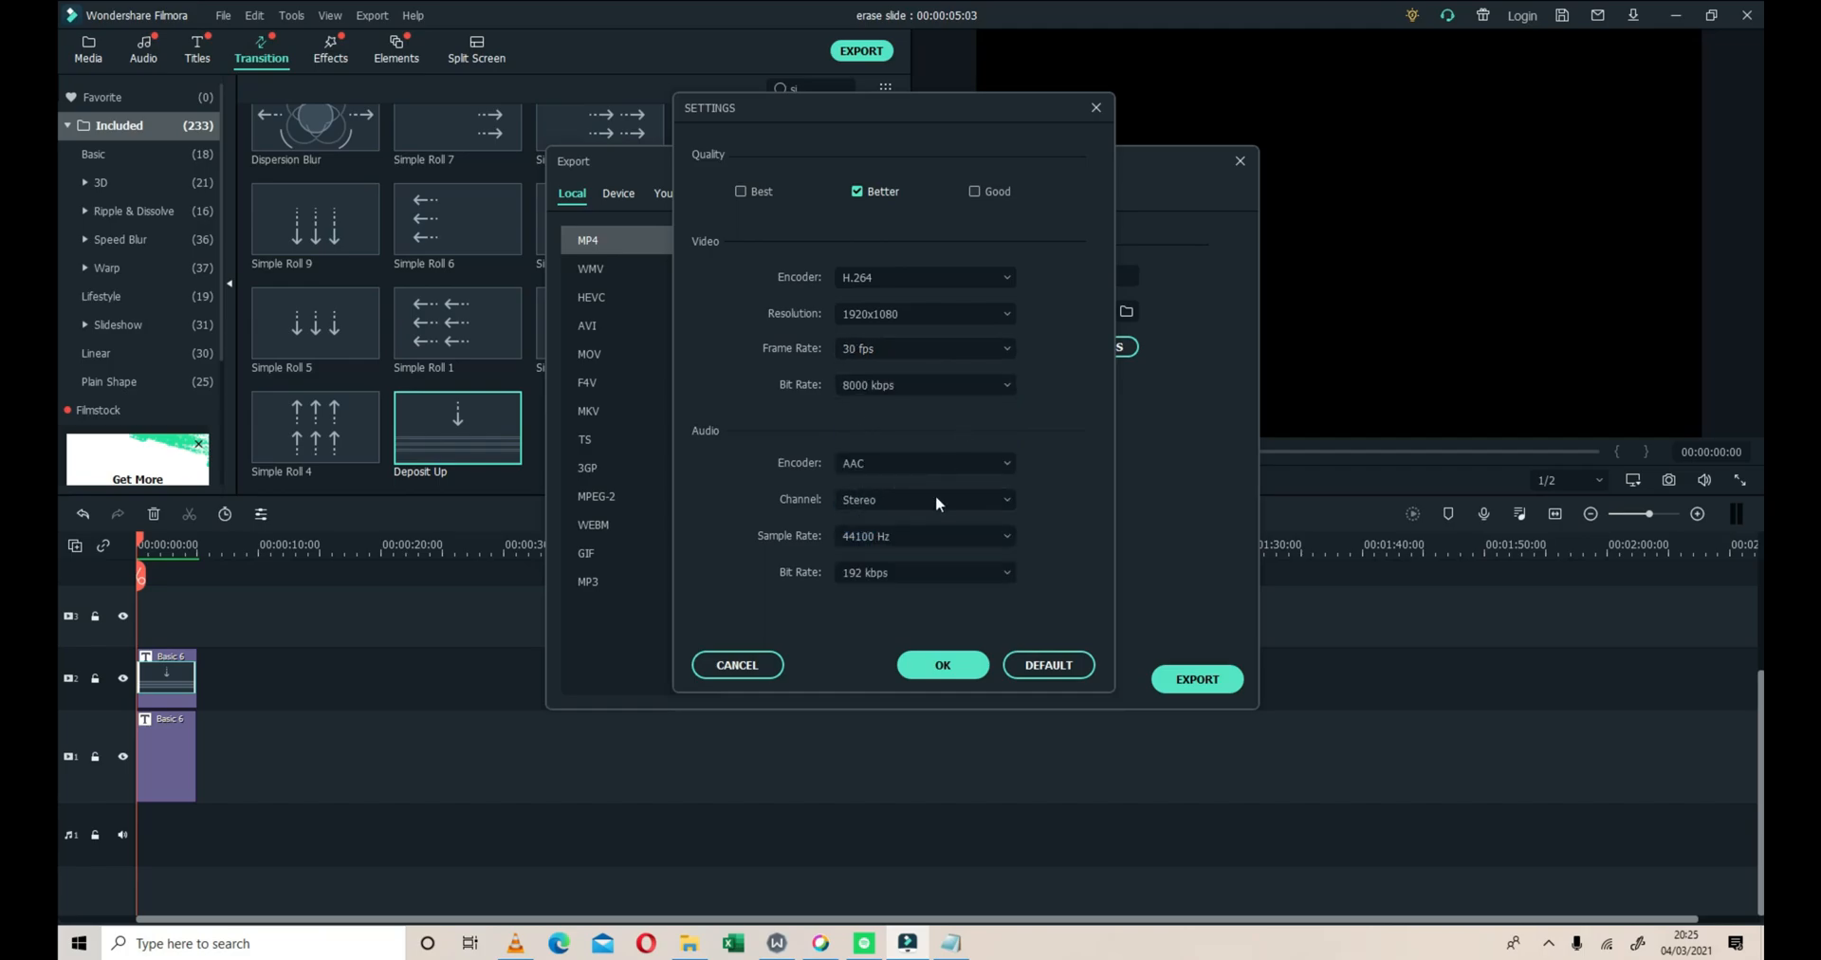
click(943, 666)
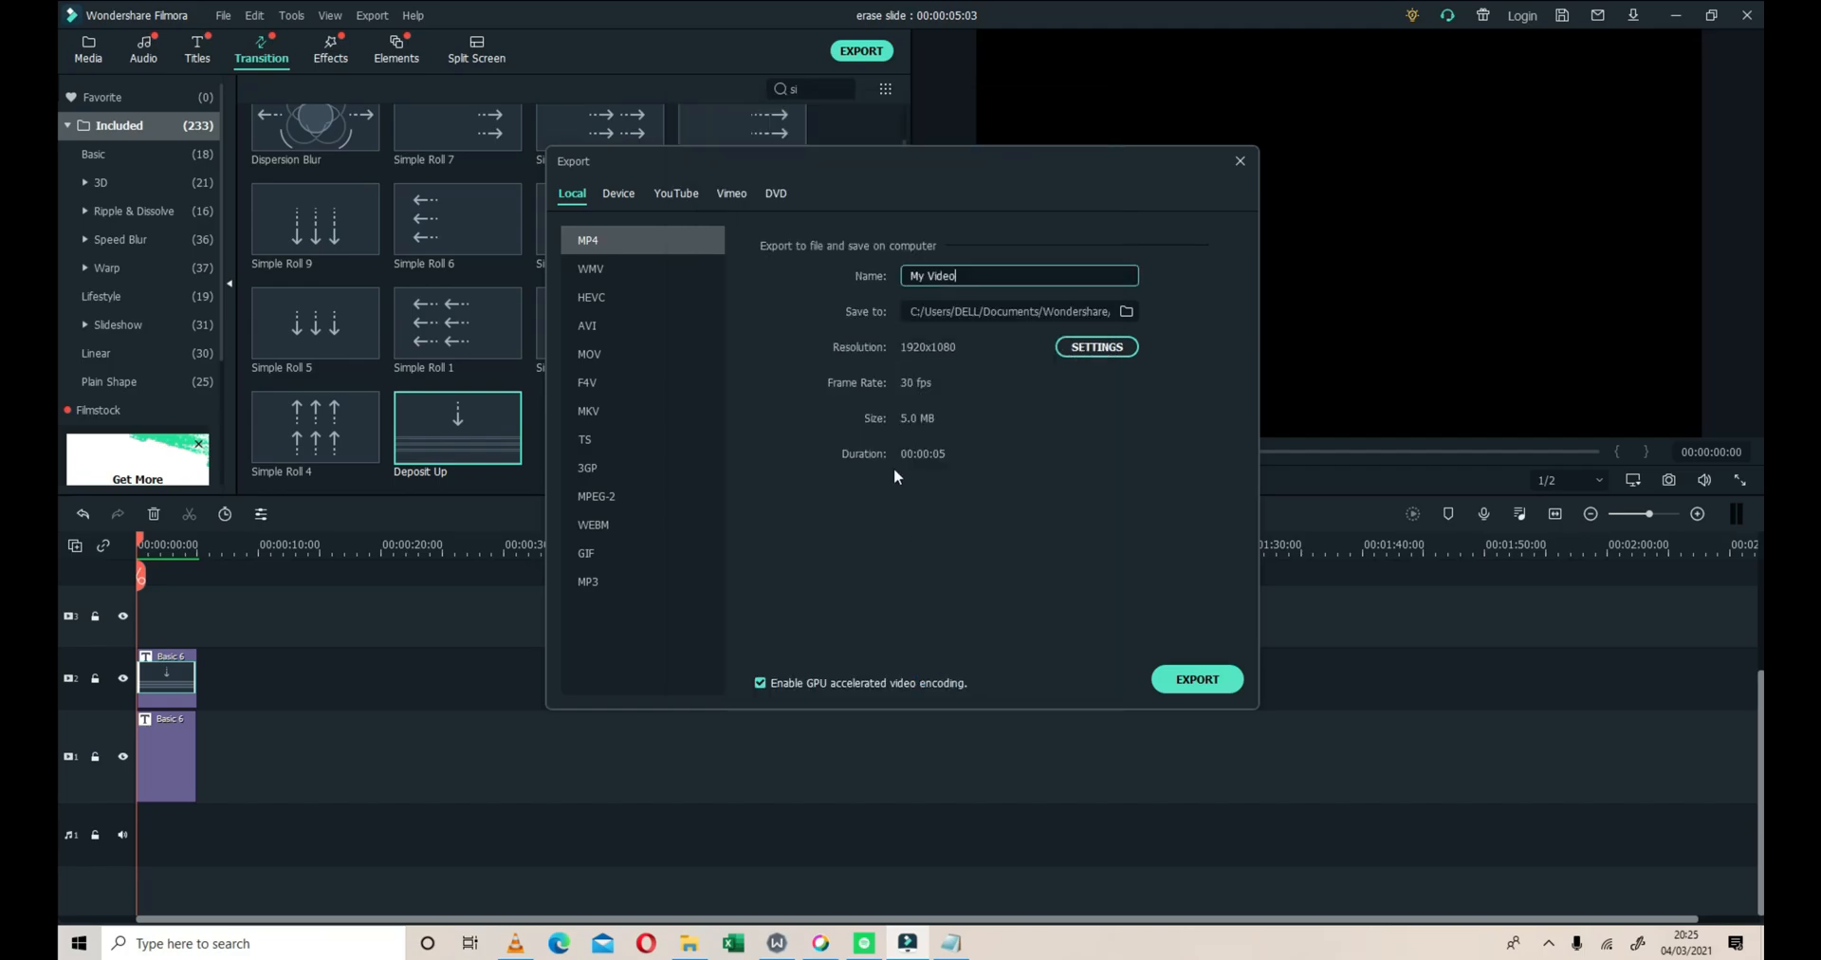
click(1197, 691)
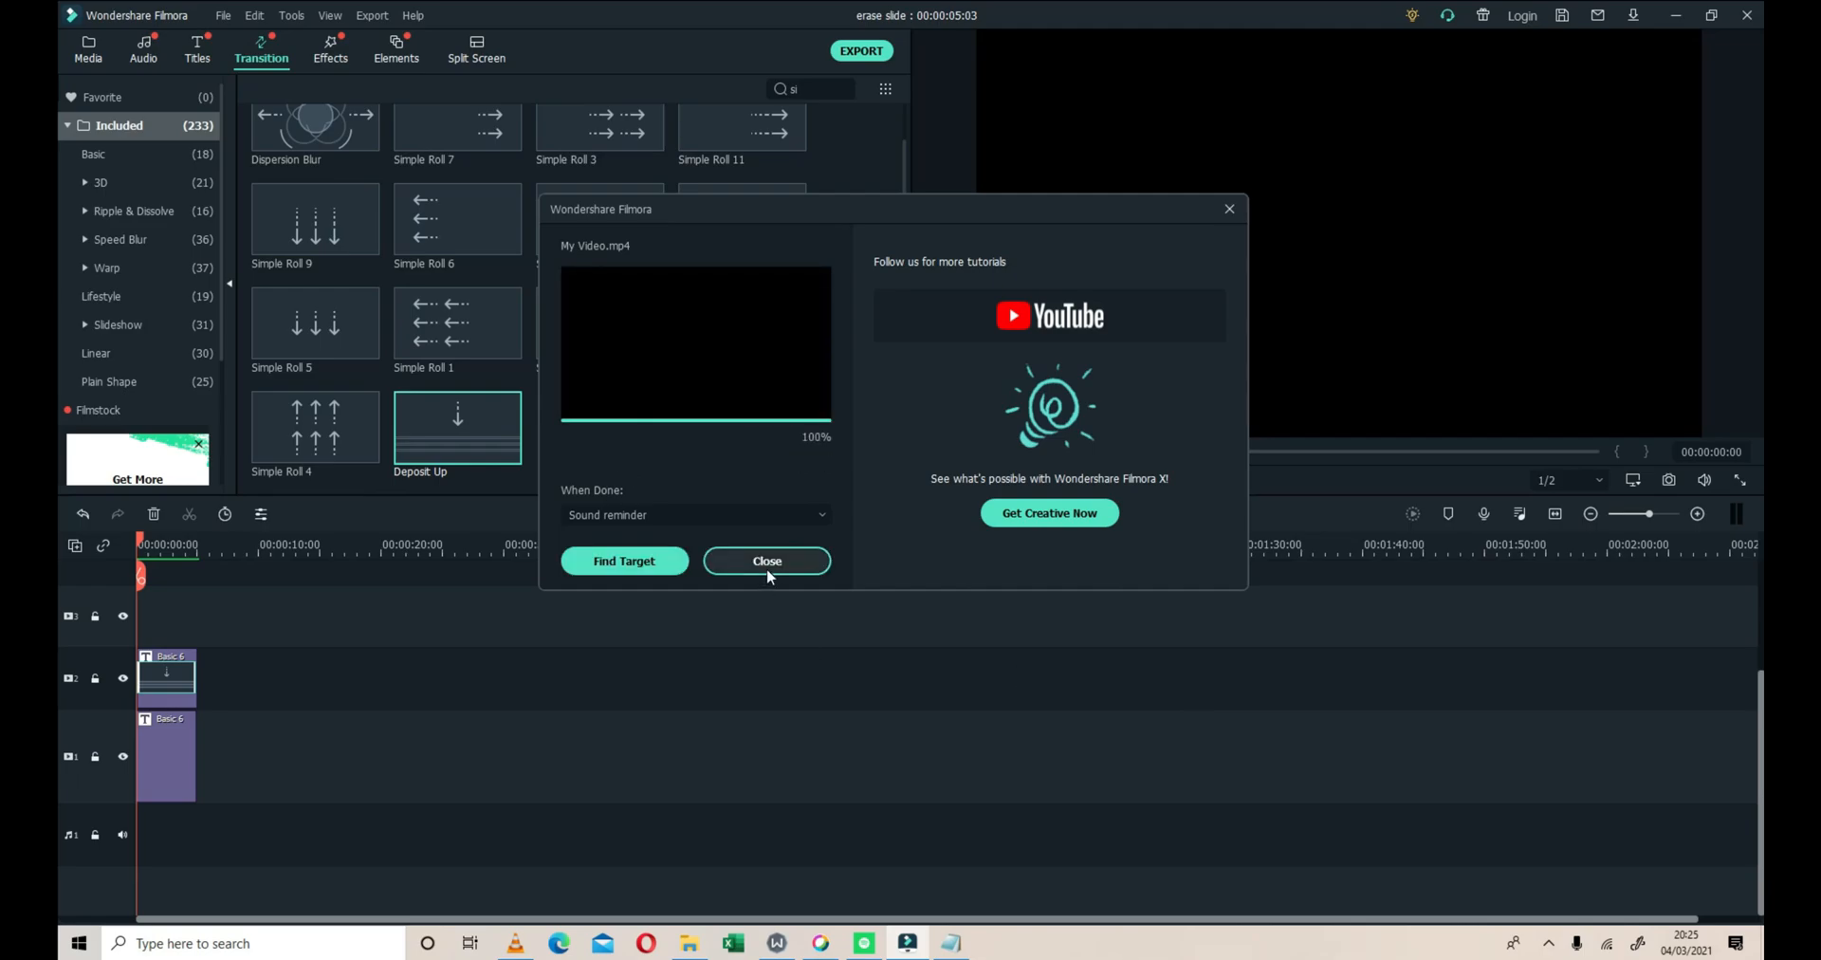
click(767, 568)
Delete the title clips from video tracks 2 and 1
click(178, 696)
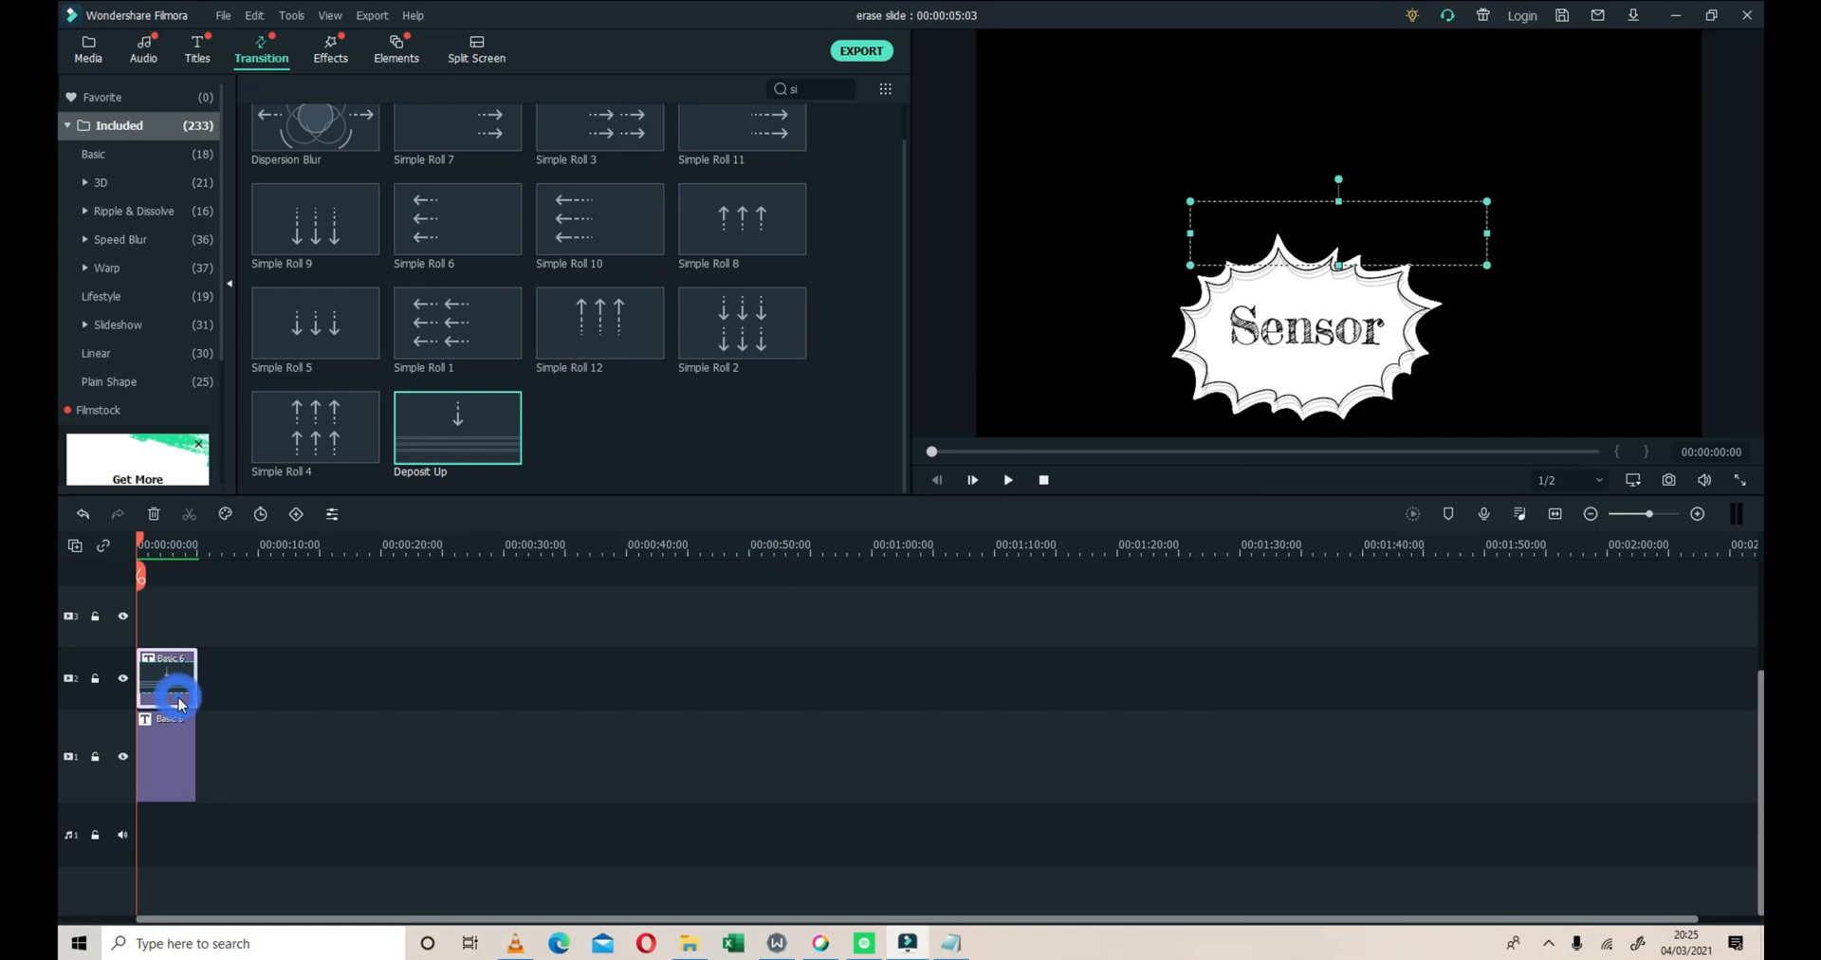
key(Delete)
click(173, 778)
key(Delete)
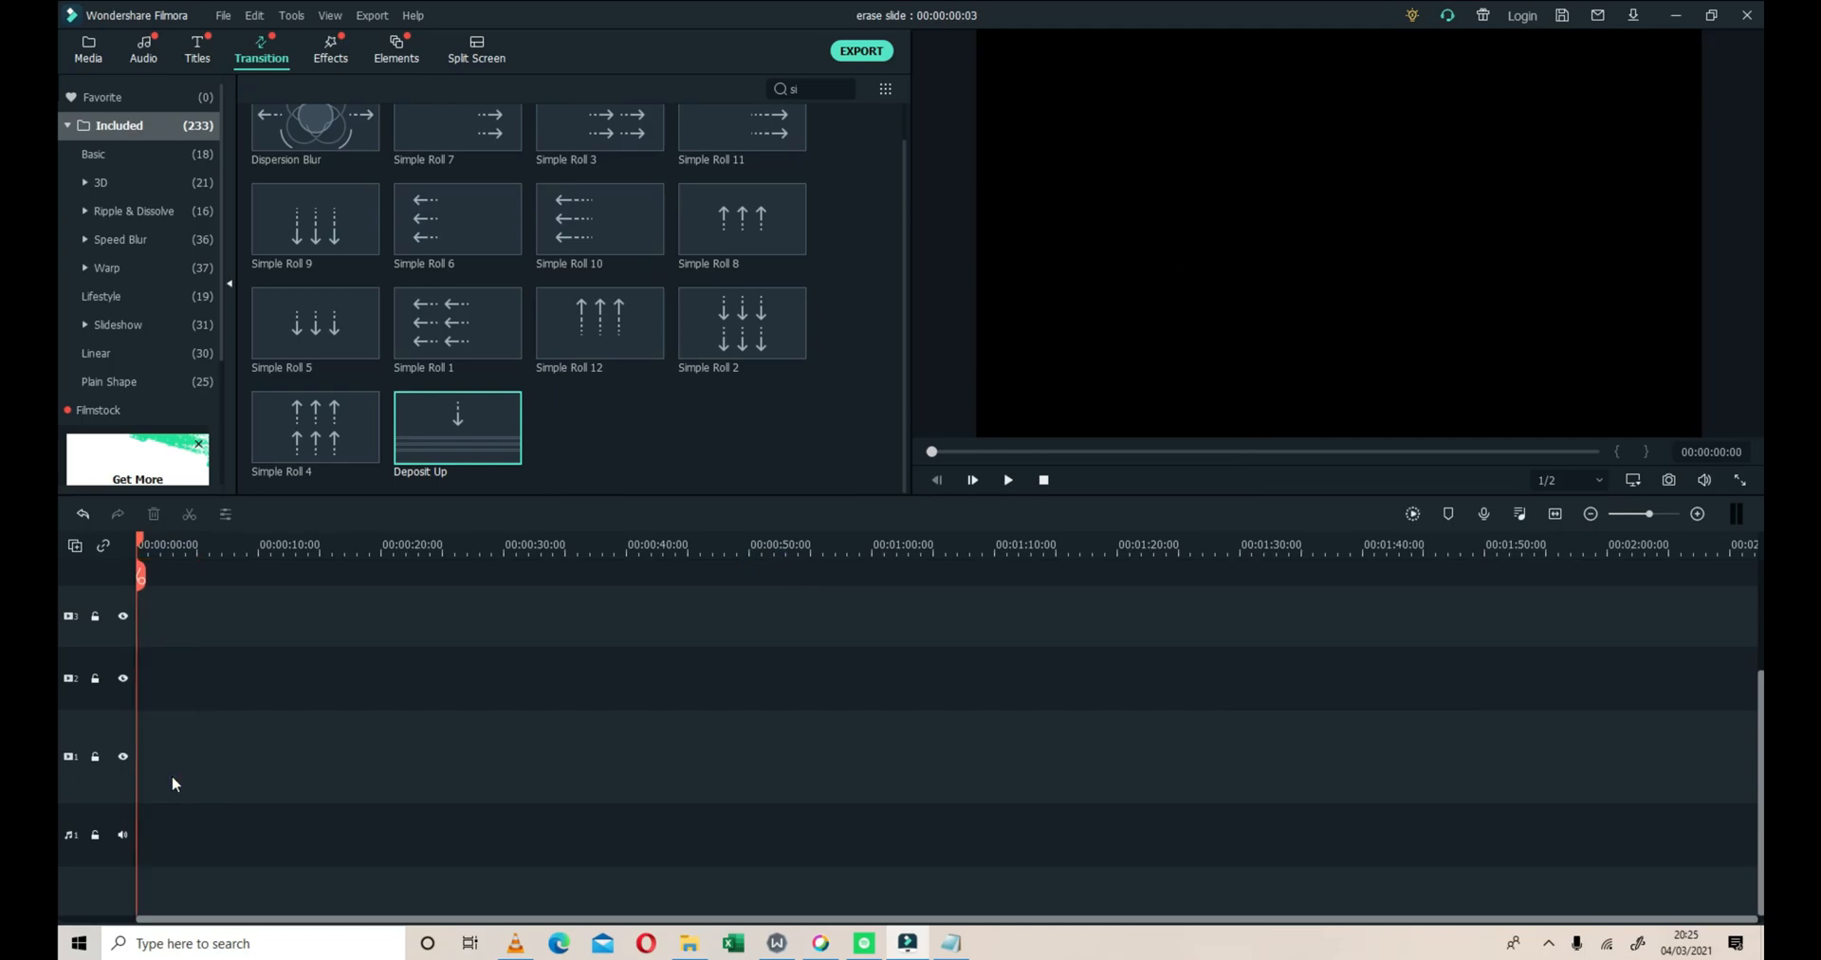
Import My Video.mp4 from the Output folder into the project media
click(100, 61)
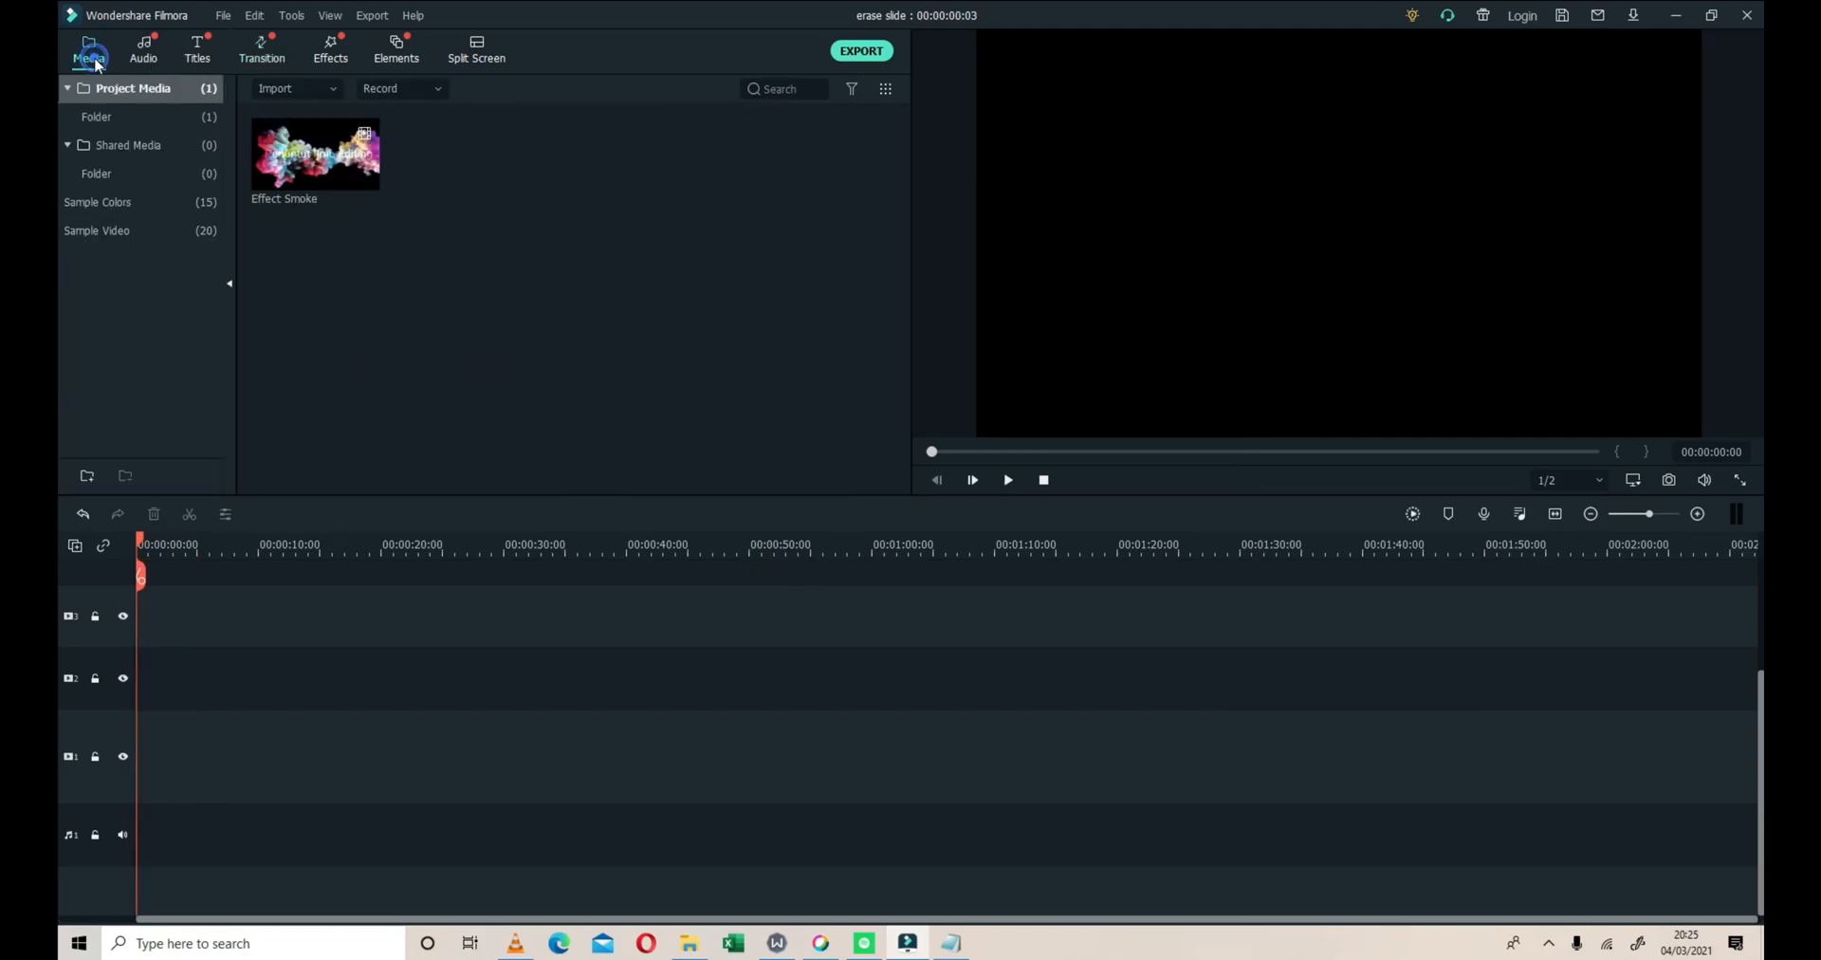
click(327, 89)
click(316, 118)
click(419, 420)
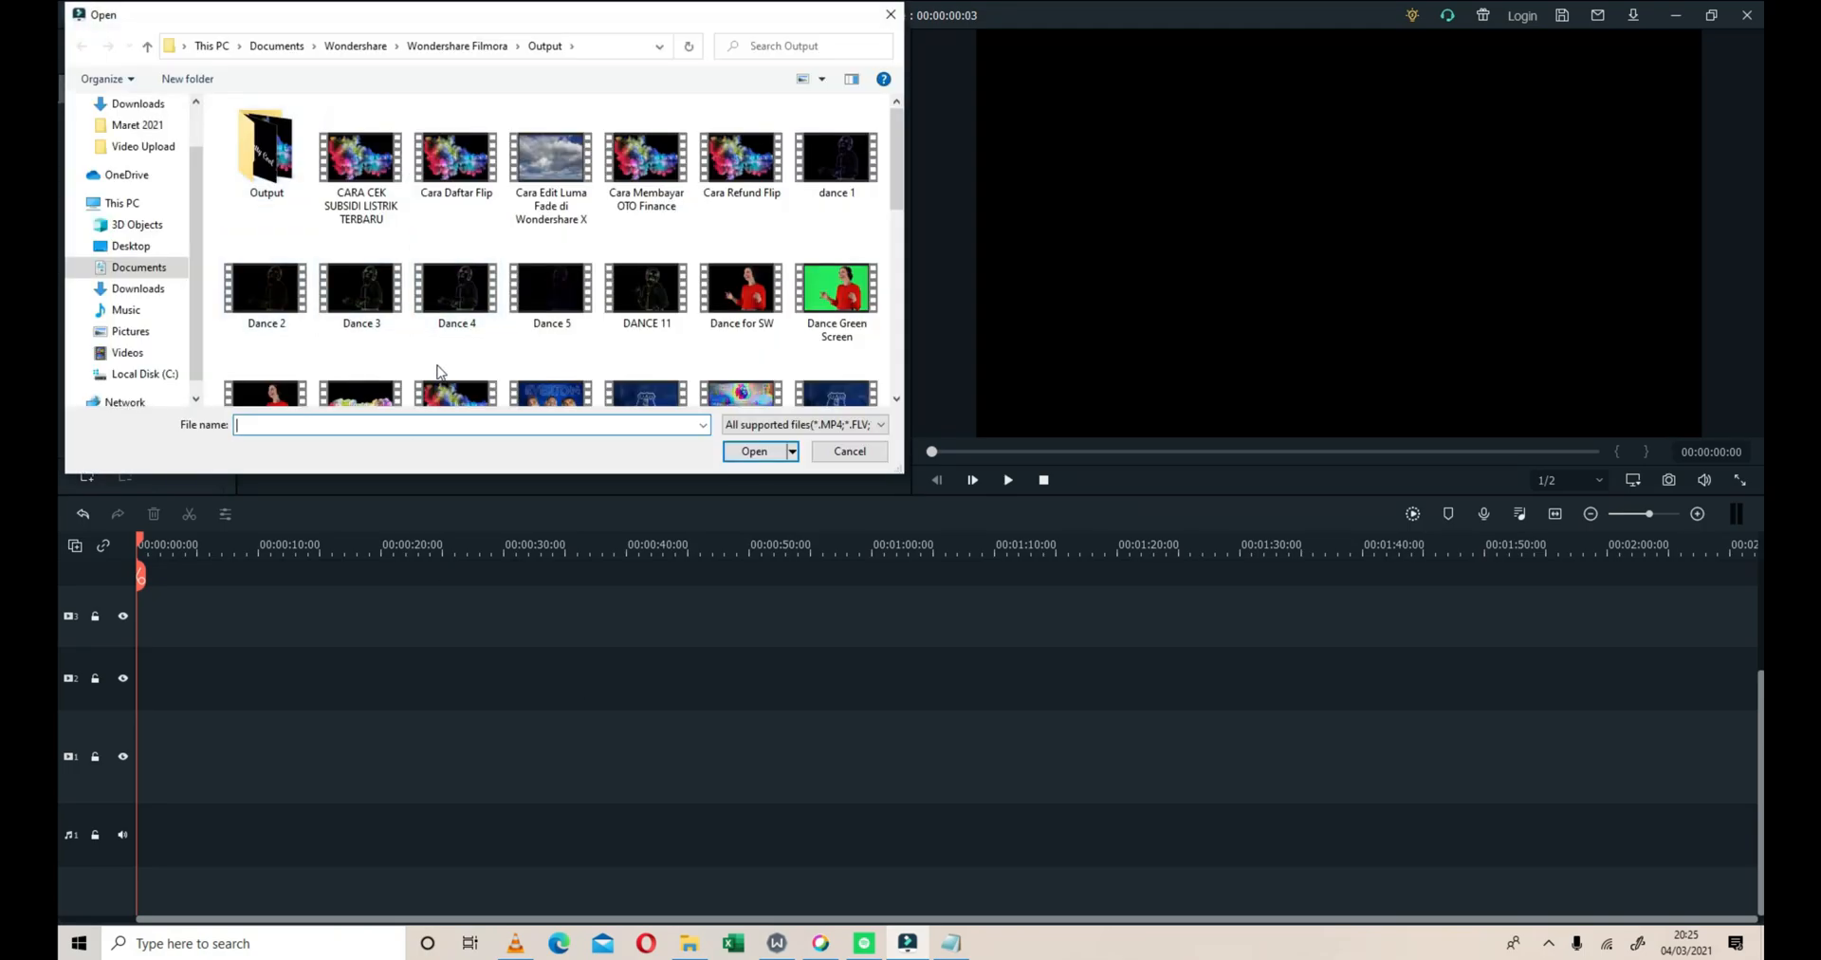
text(my)
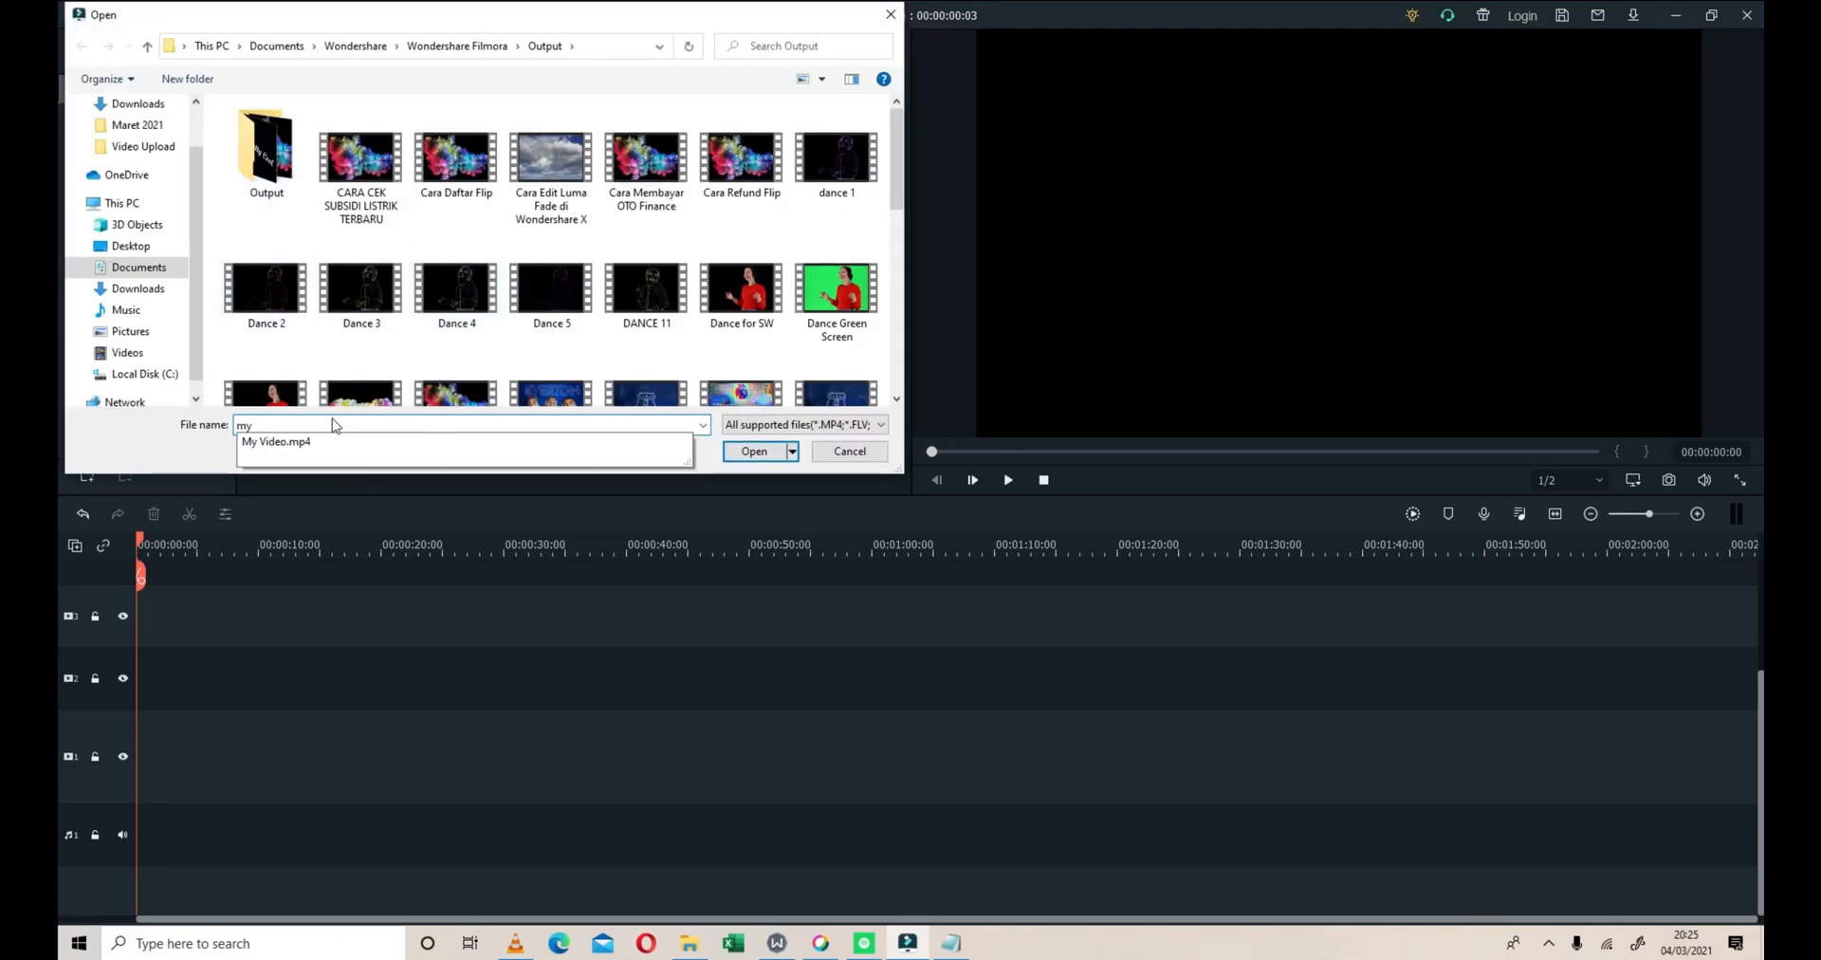
click(306, 440)
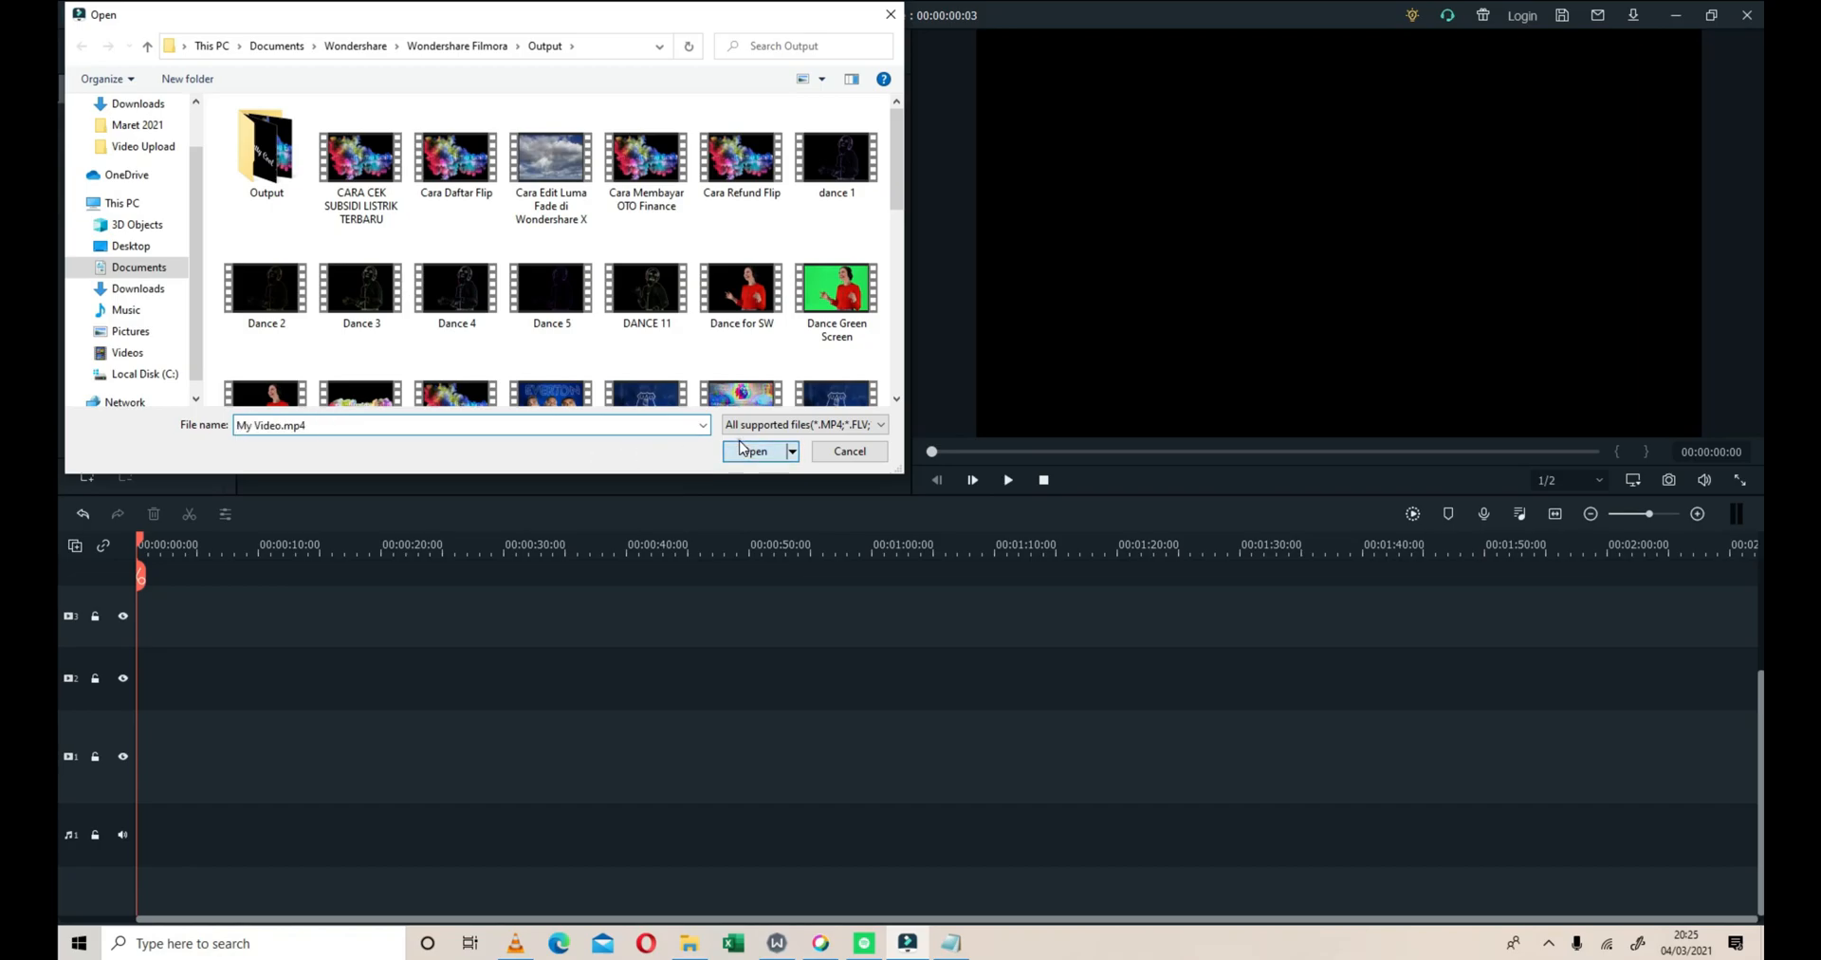
click(774, 451)
Place My Video at the start of video track 1 and match the project settings to 1920 x 1080 30fps
drag(447, 152, 128, 799)
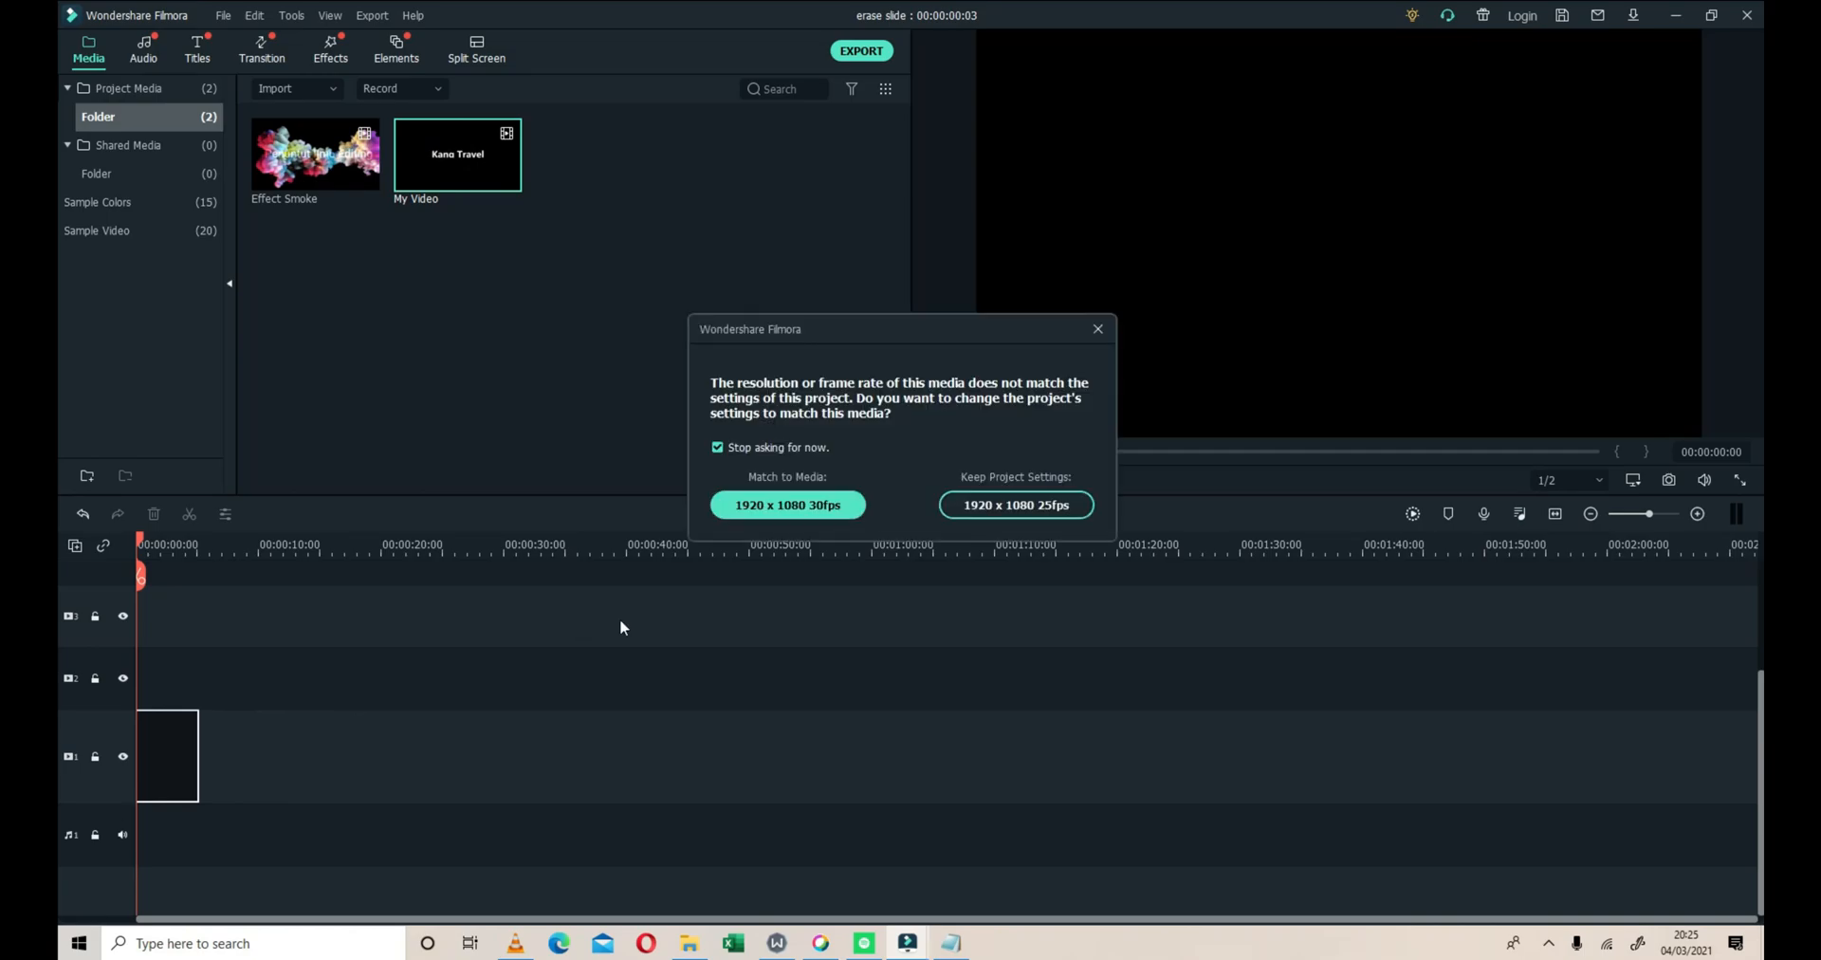
click(822, 512)
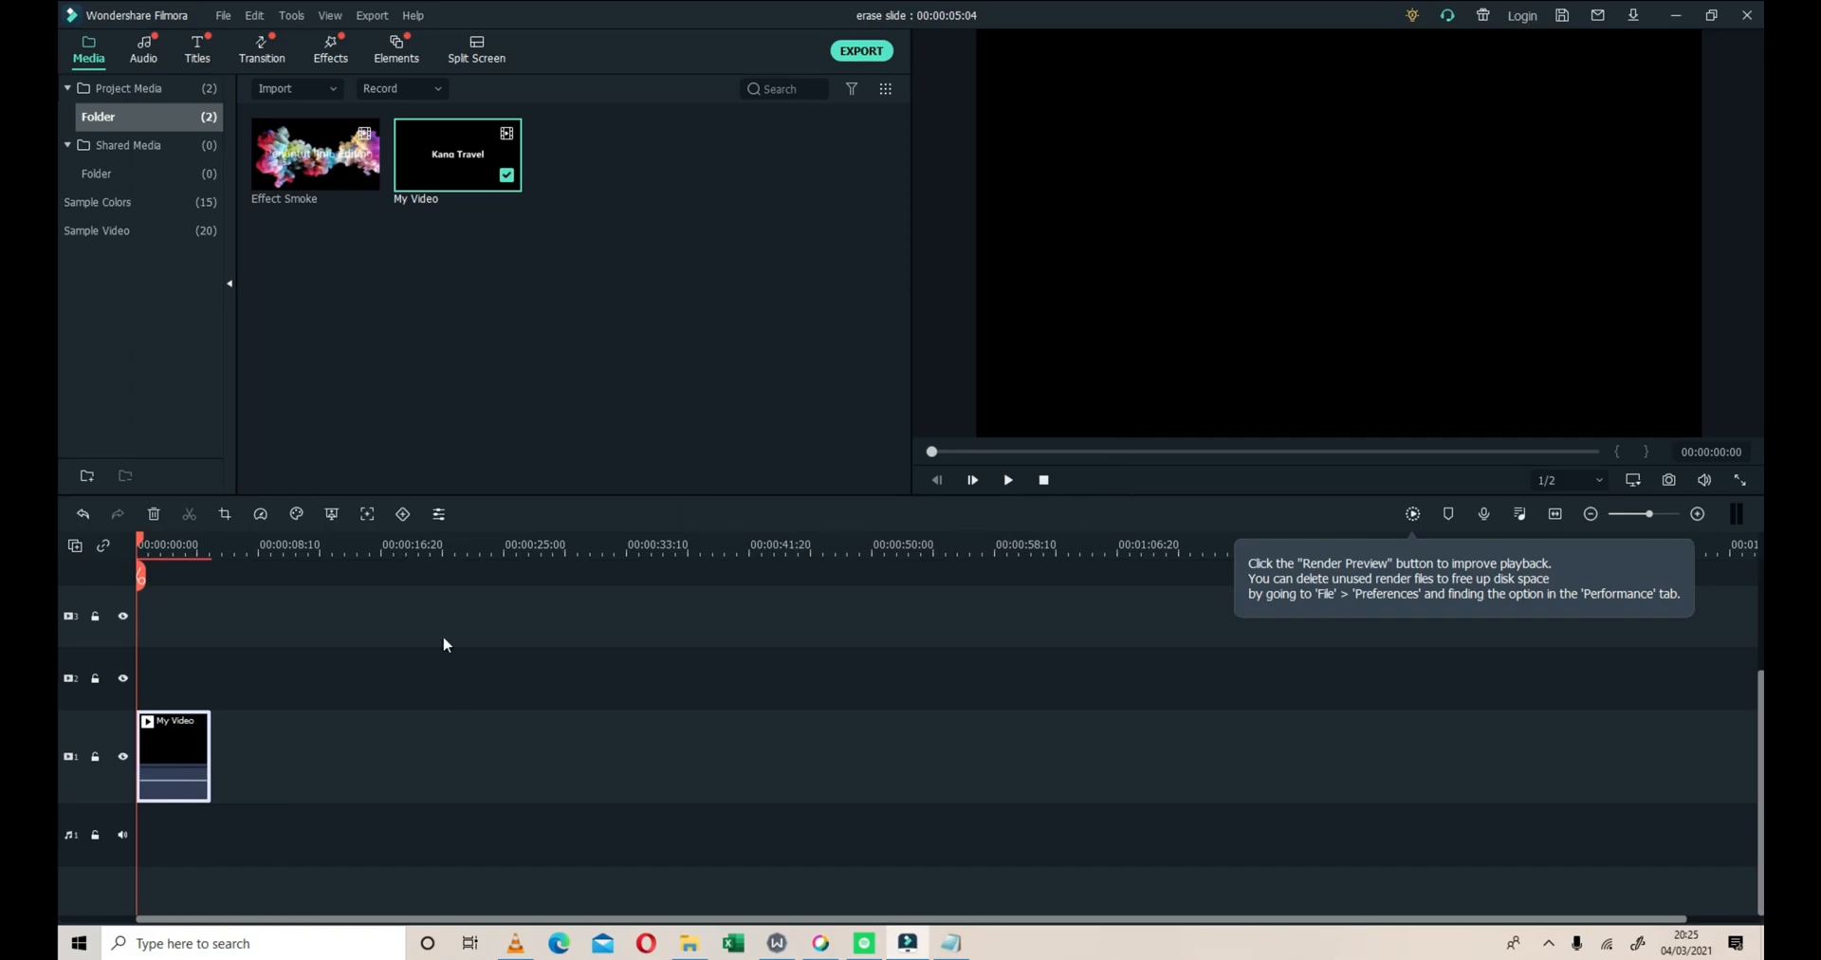
right_click(190, 744)
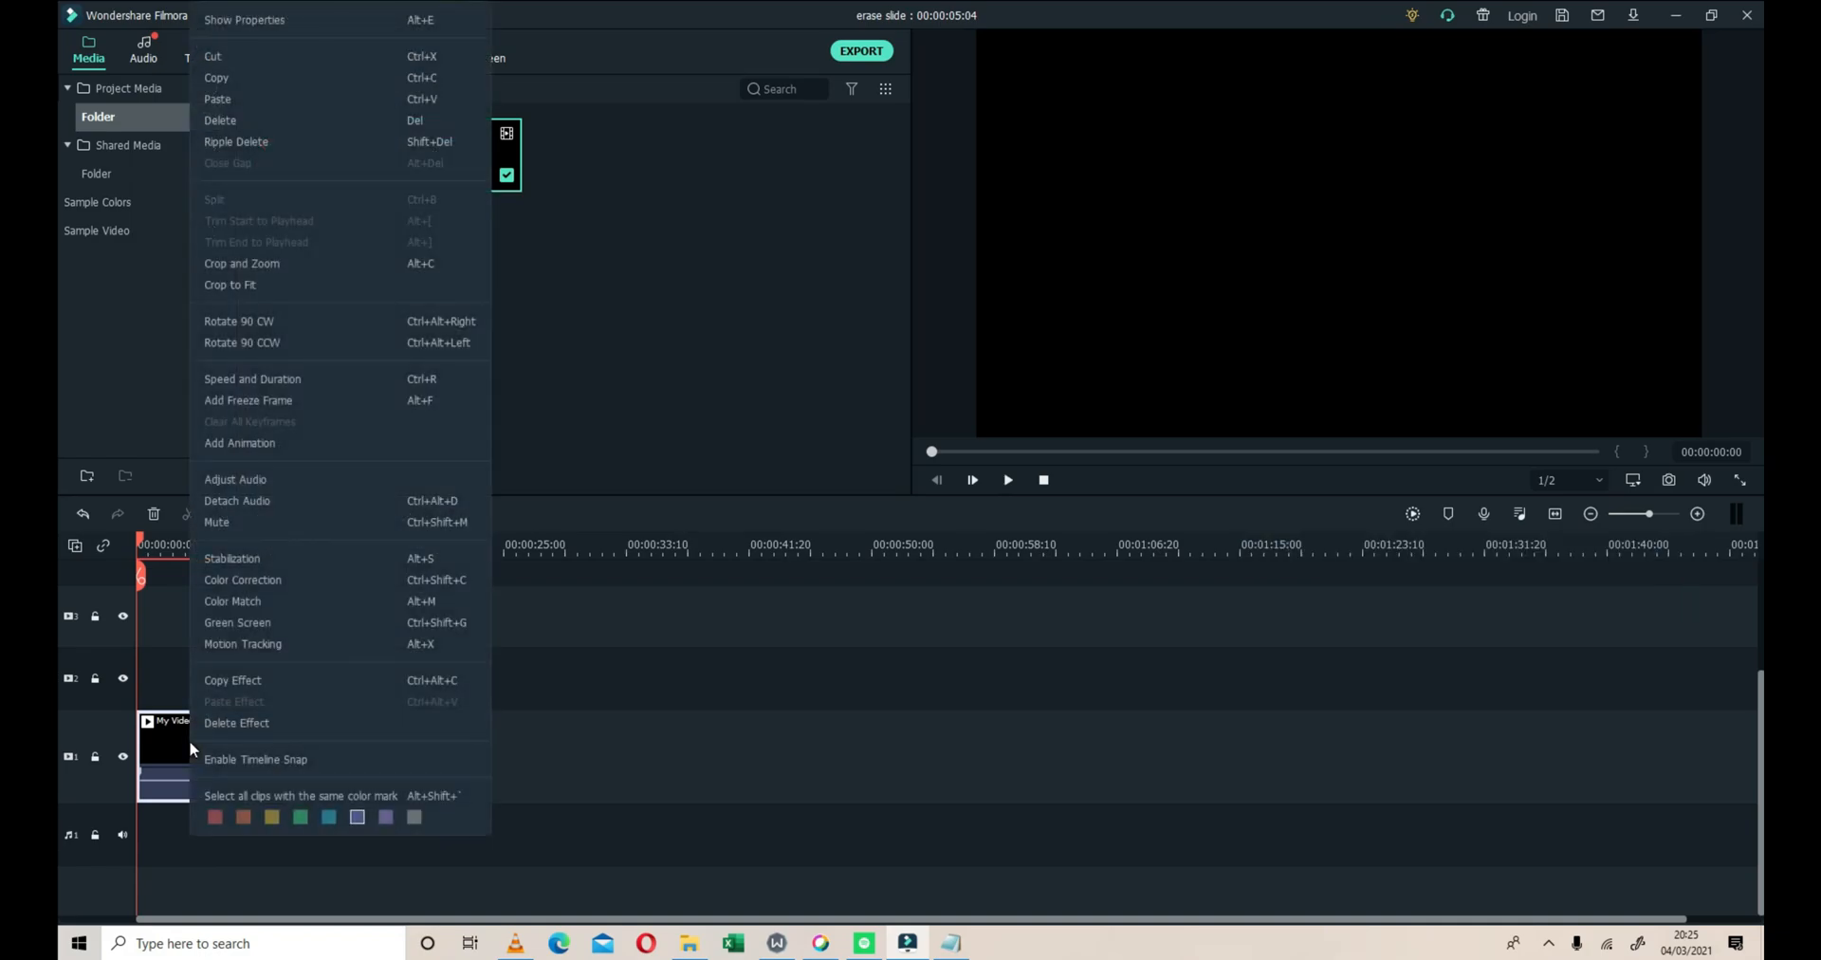
click(652, 761)
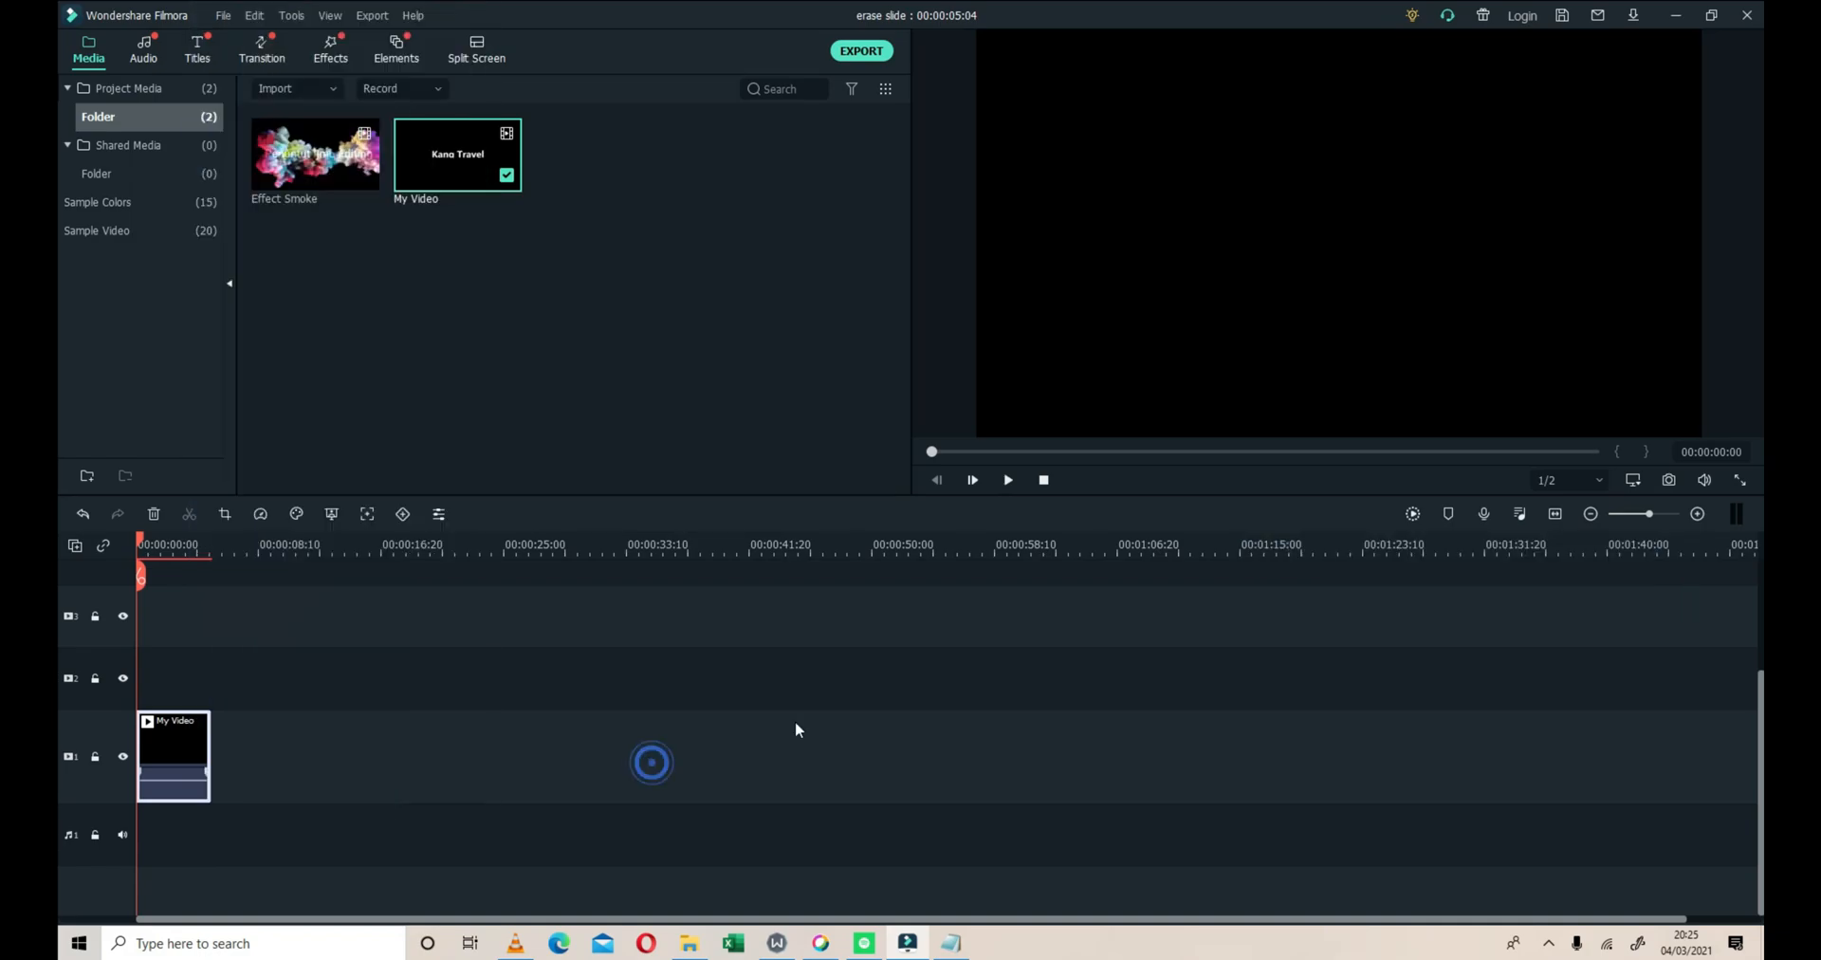
Split the My Video clip at 00:00:01:21, 00:00:02:12 and 00:00:03:21
click(1666, 512)
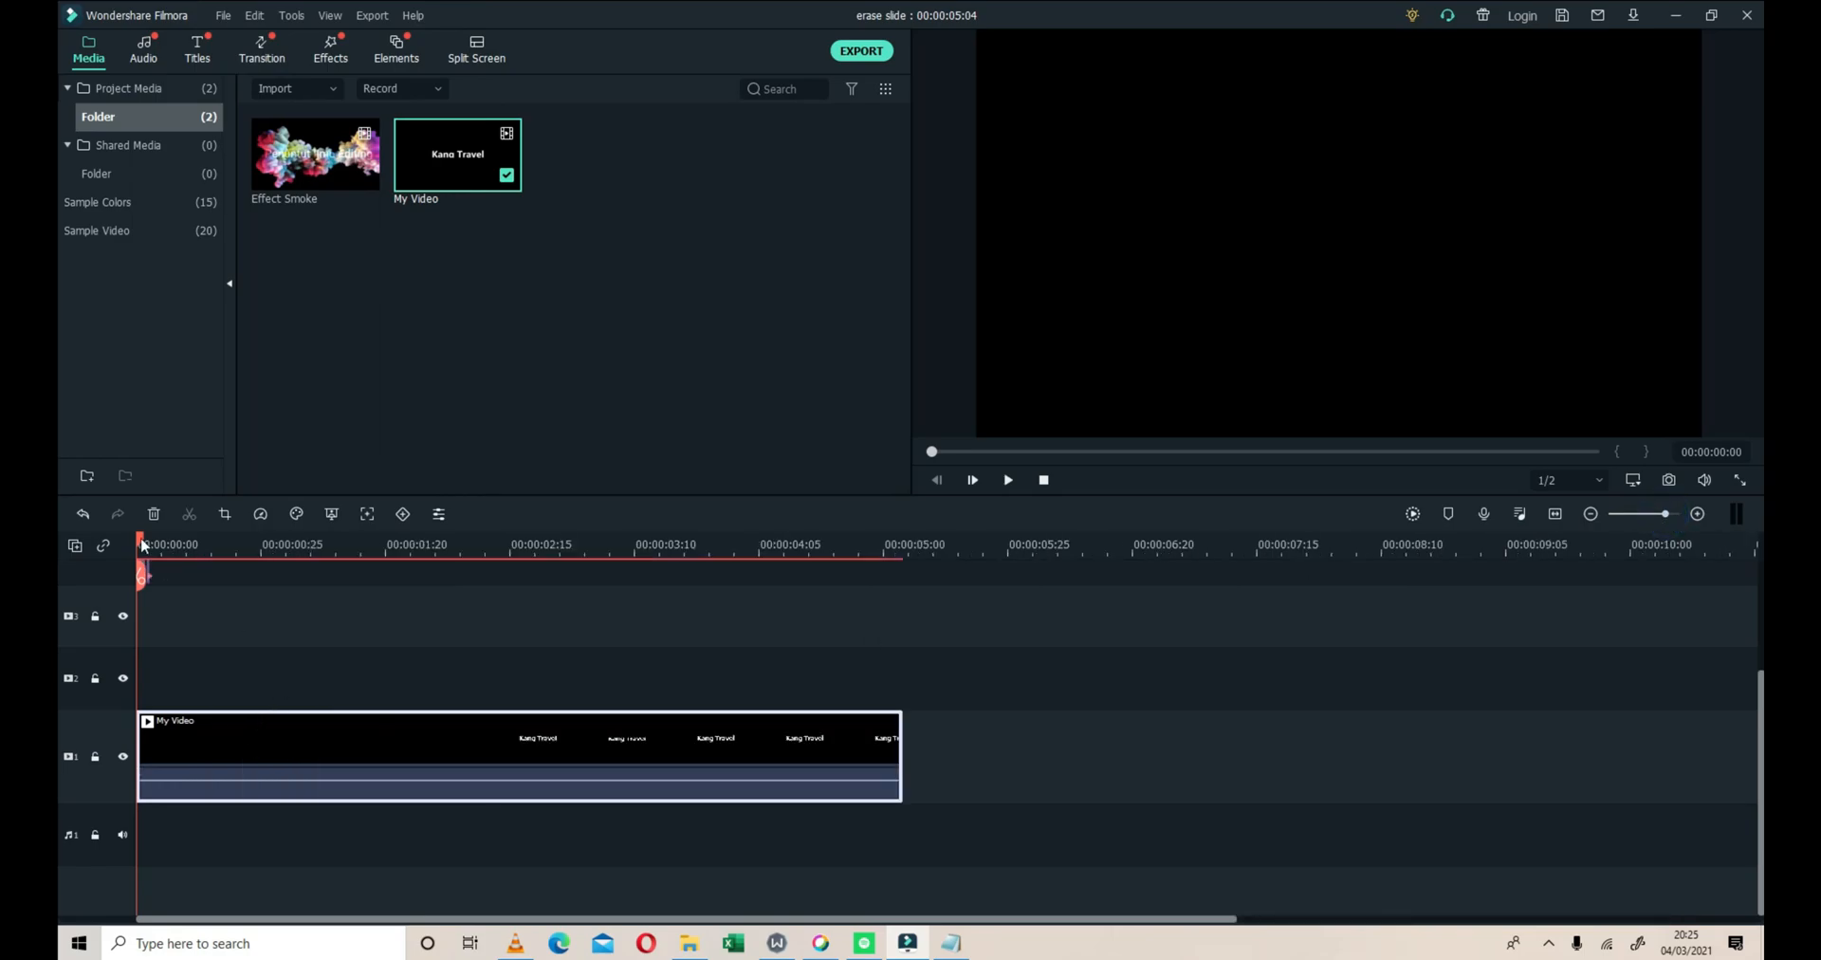
drag(142, 543, 395, 600)
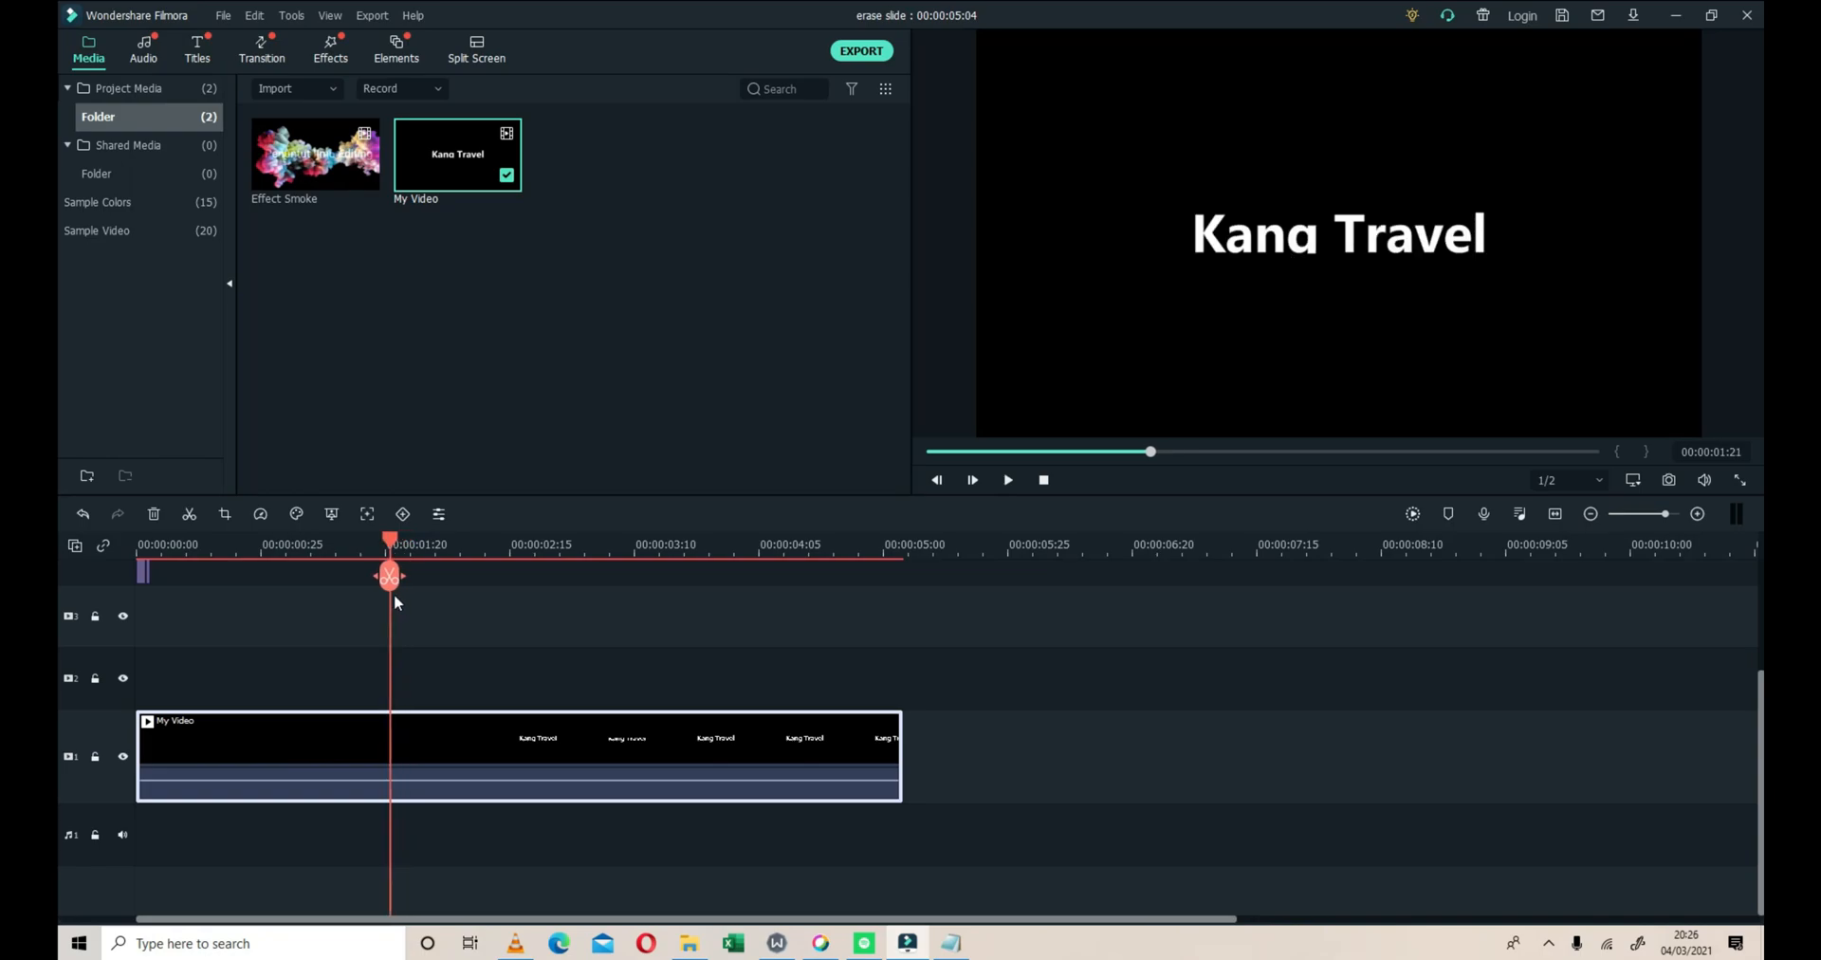
click(388, 576)
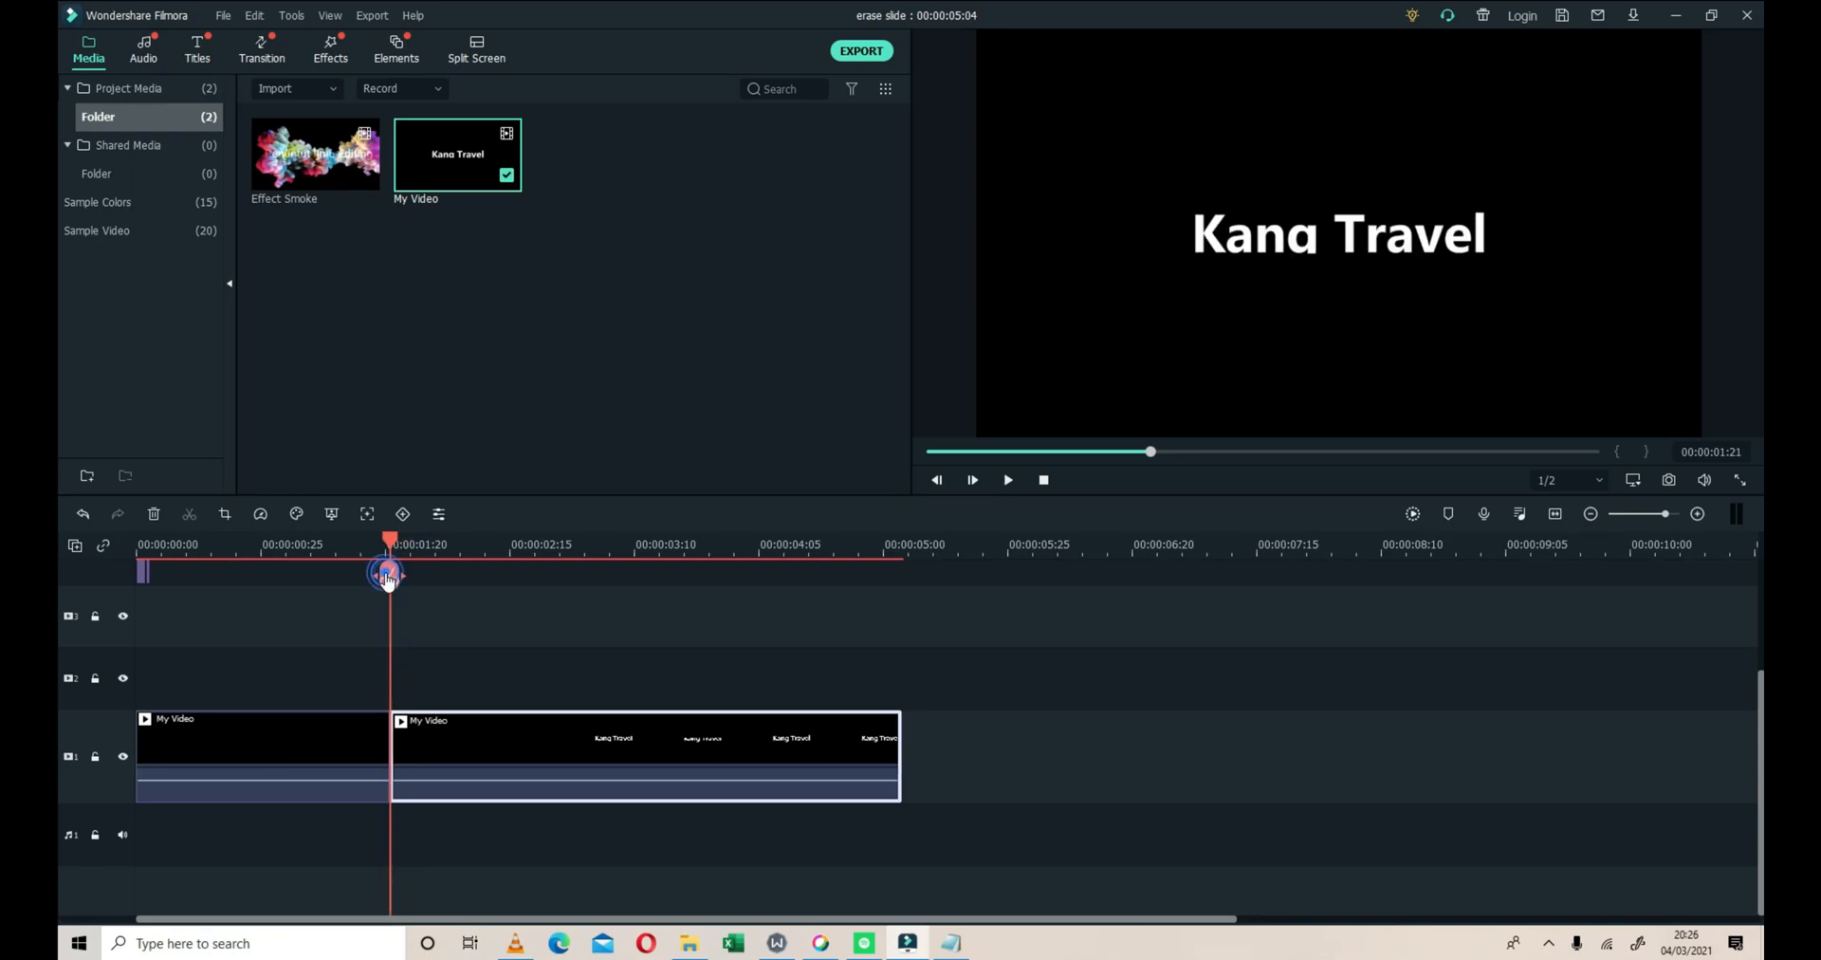
drag(394, 537, 501, 550)
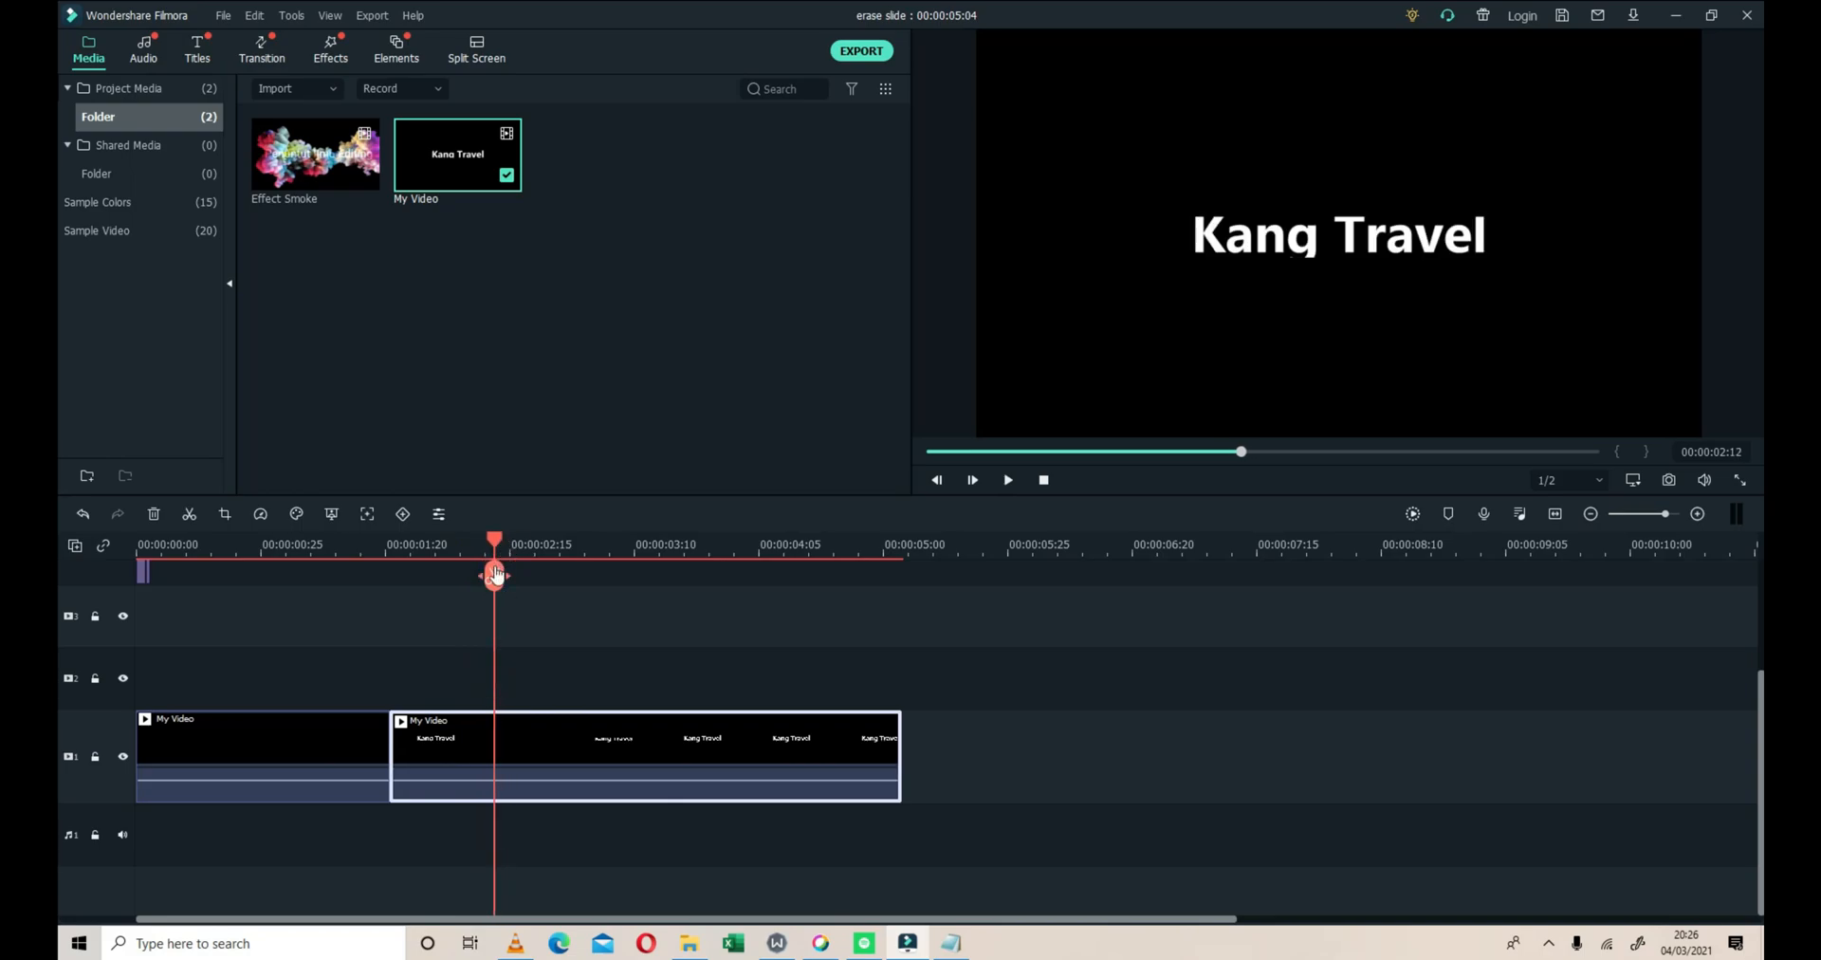
click(494, 576)
drag(494, 543, 691, 560)
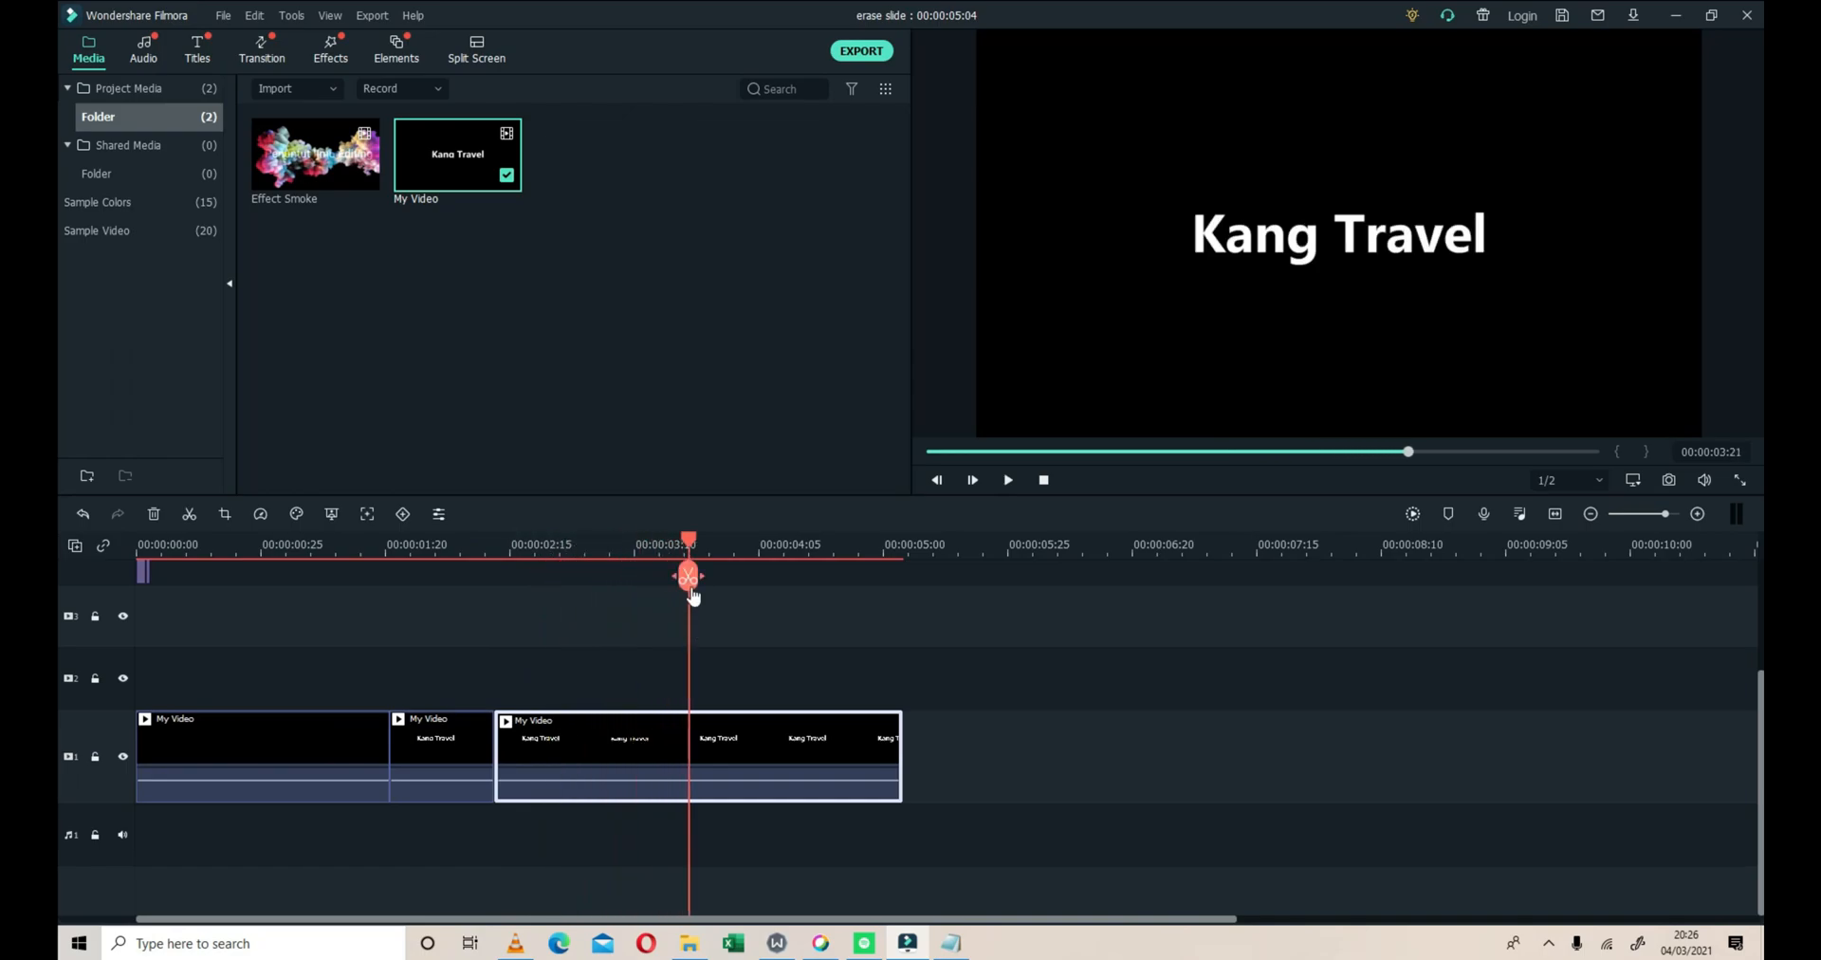
click(691, 590)
Find the Sideways 2 effect and apply it to the first, second and third My Video segments
click(324, 760)
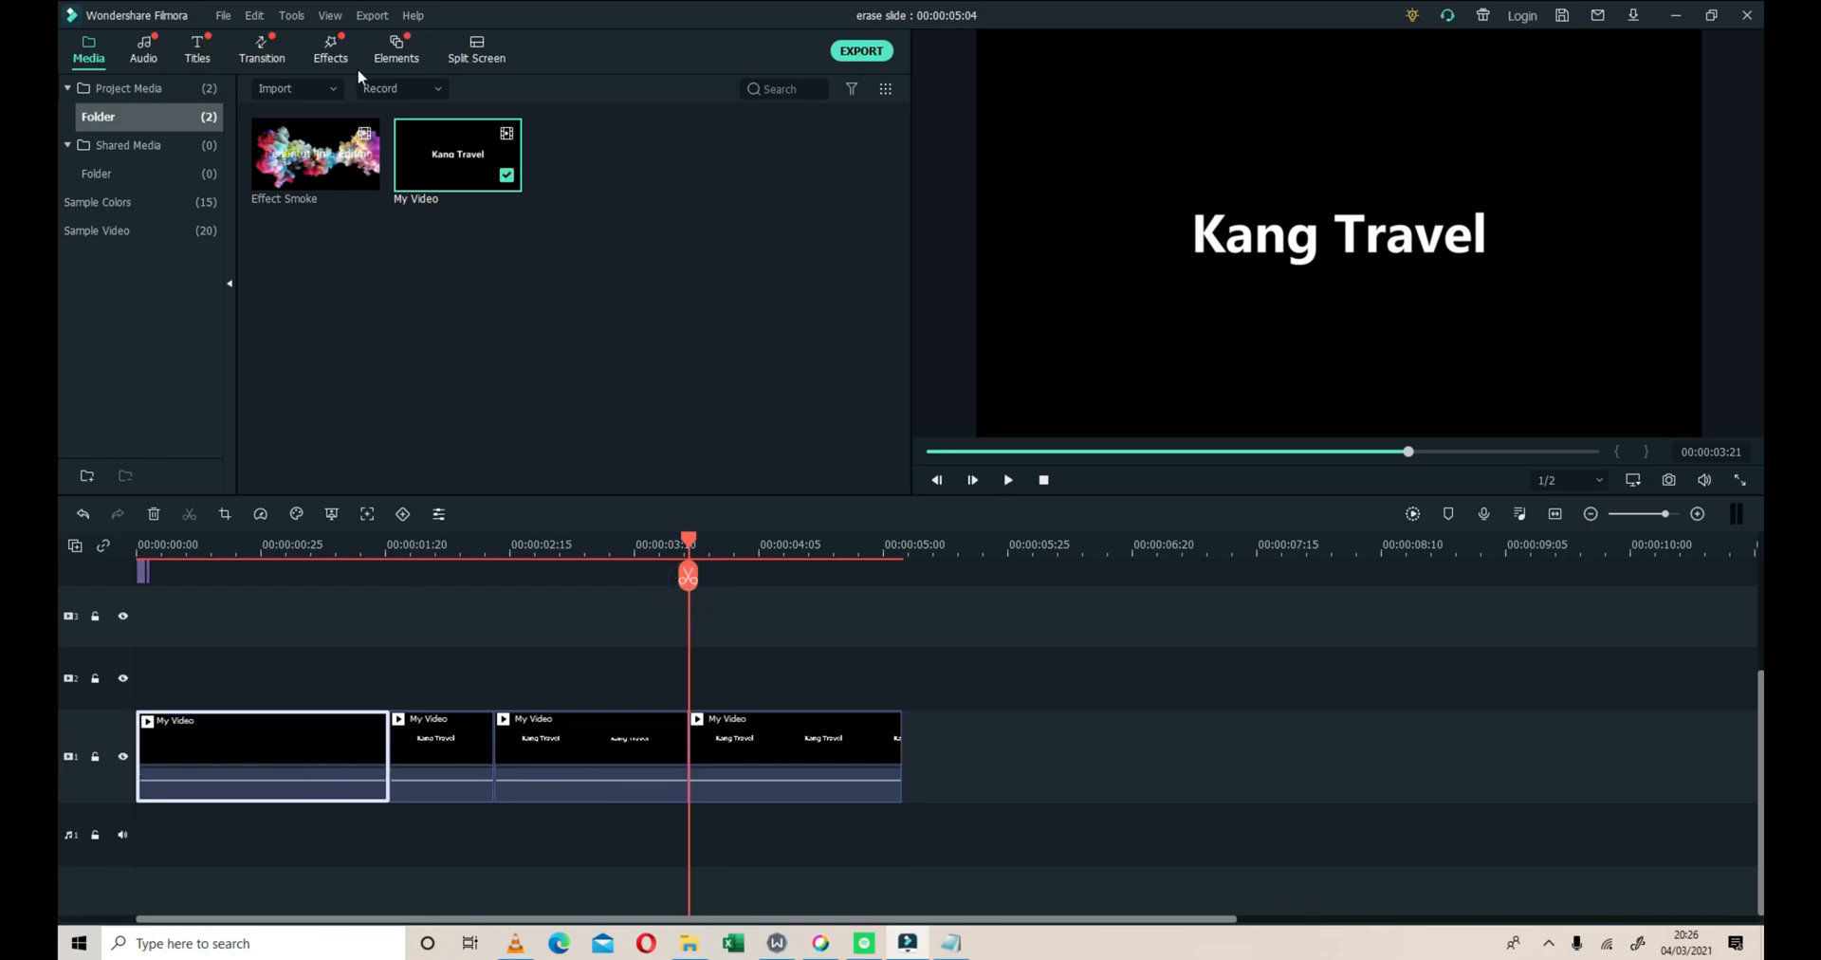
click(331, 53)
click(808, 88)
text(side)
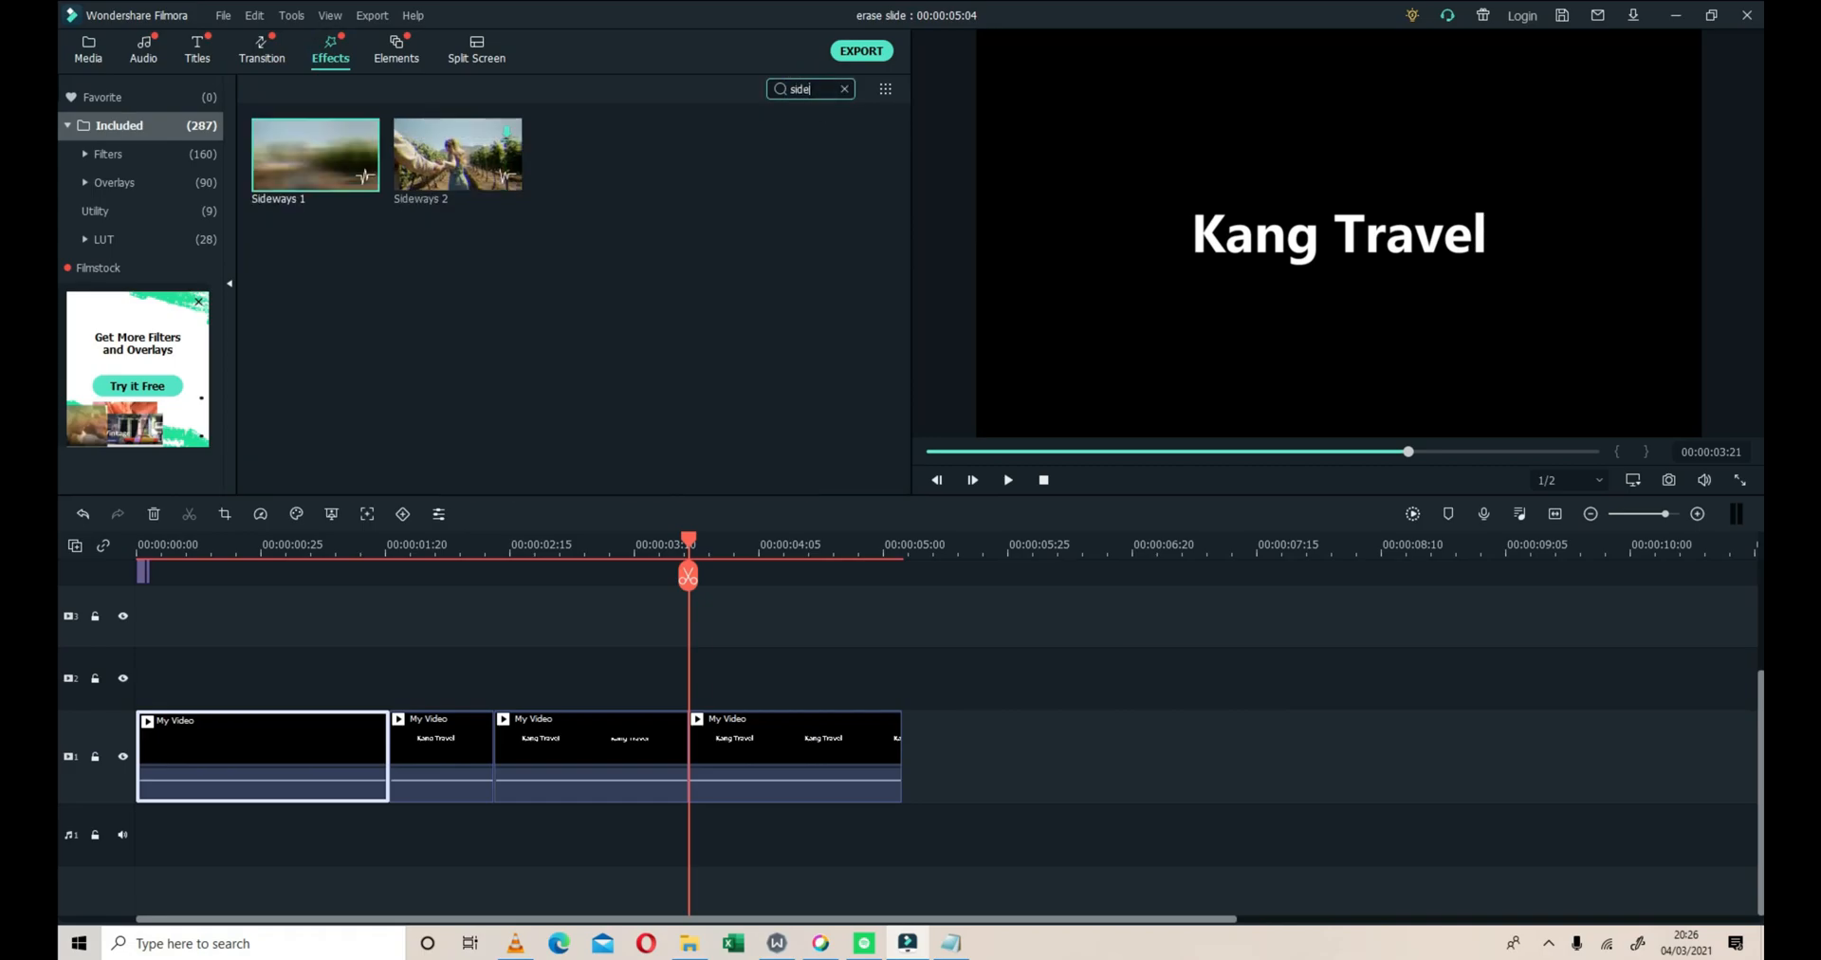
drag(445, 147, 270, 717)
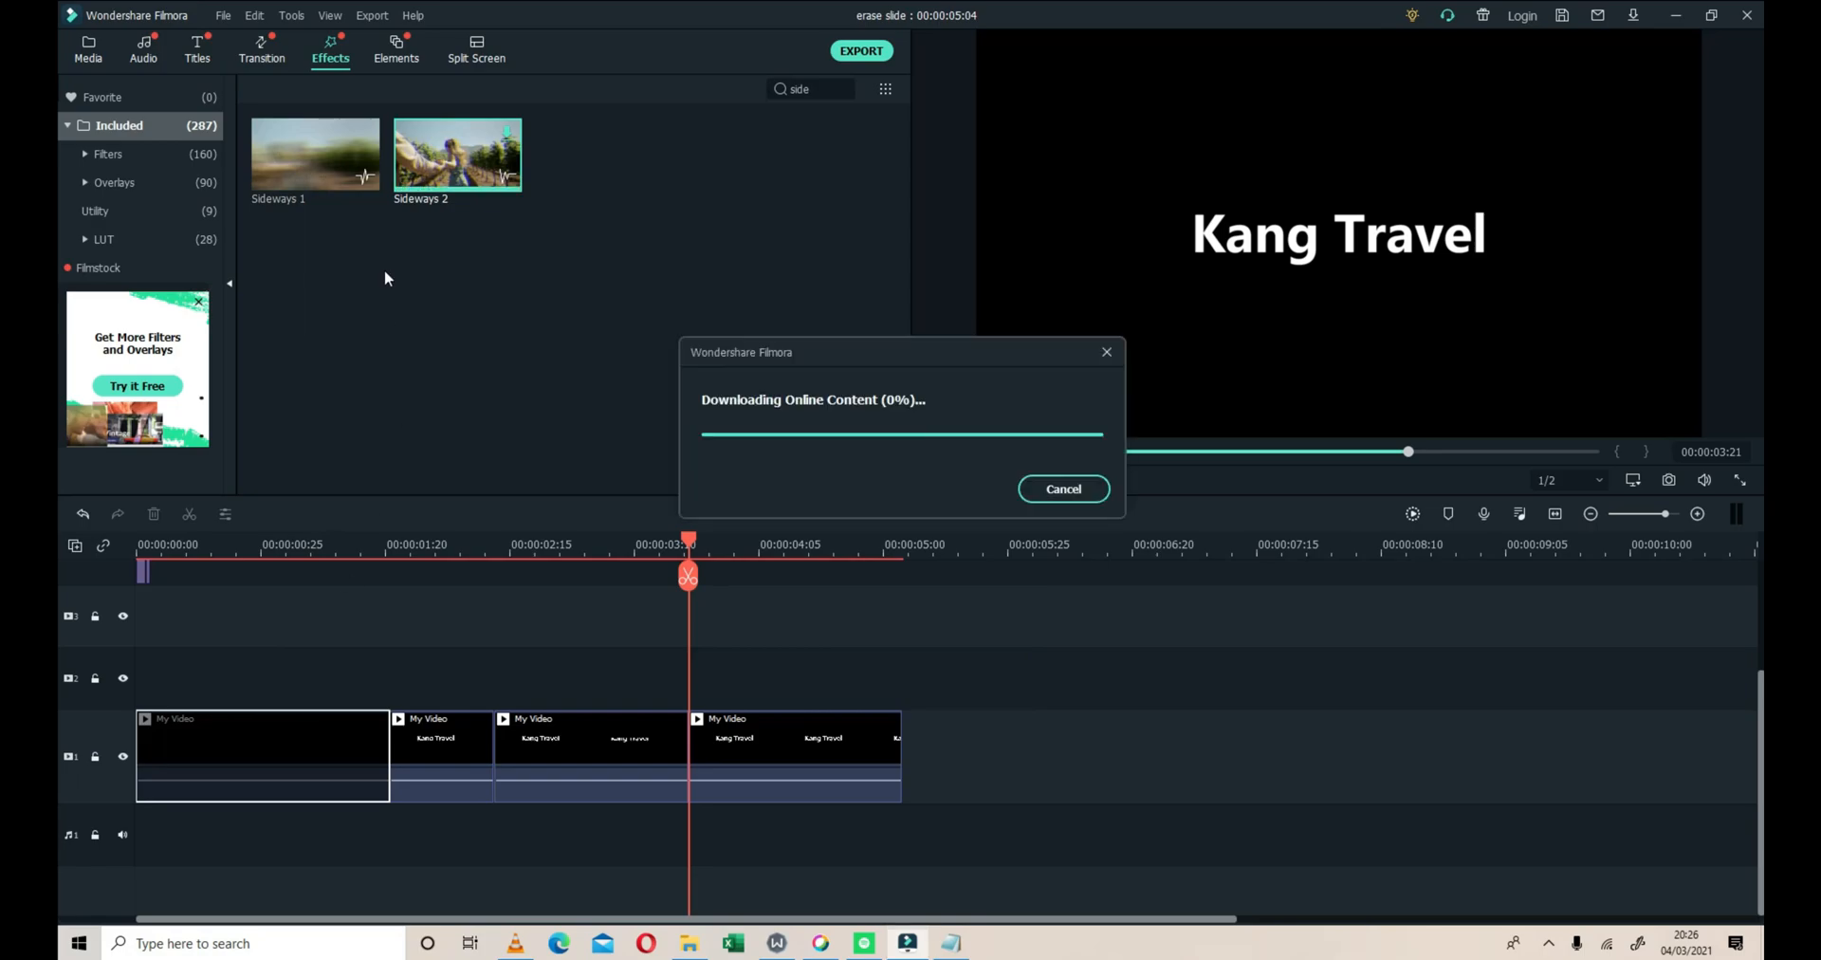
drag(465, 595, 444, 759)
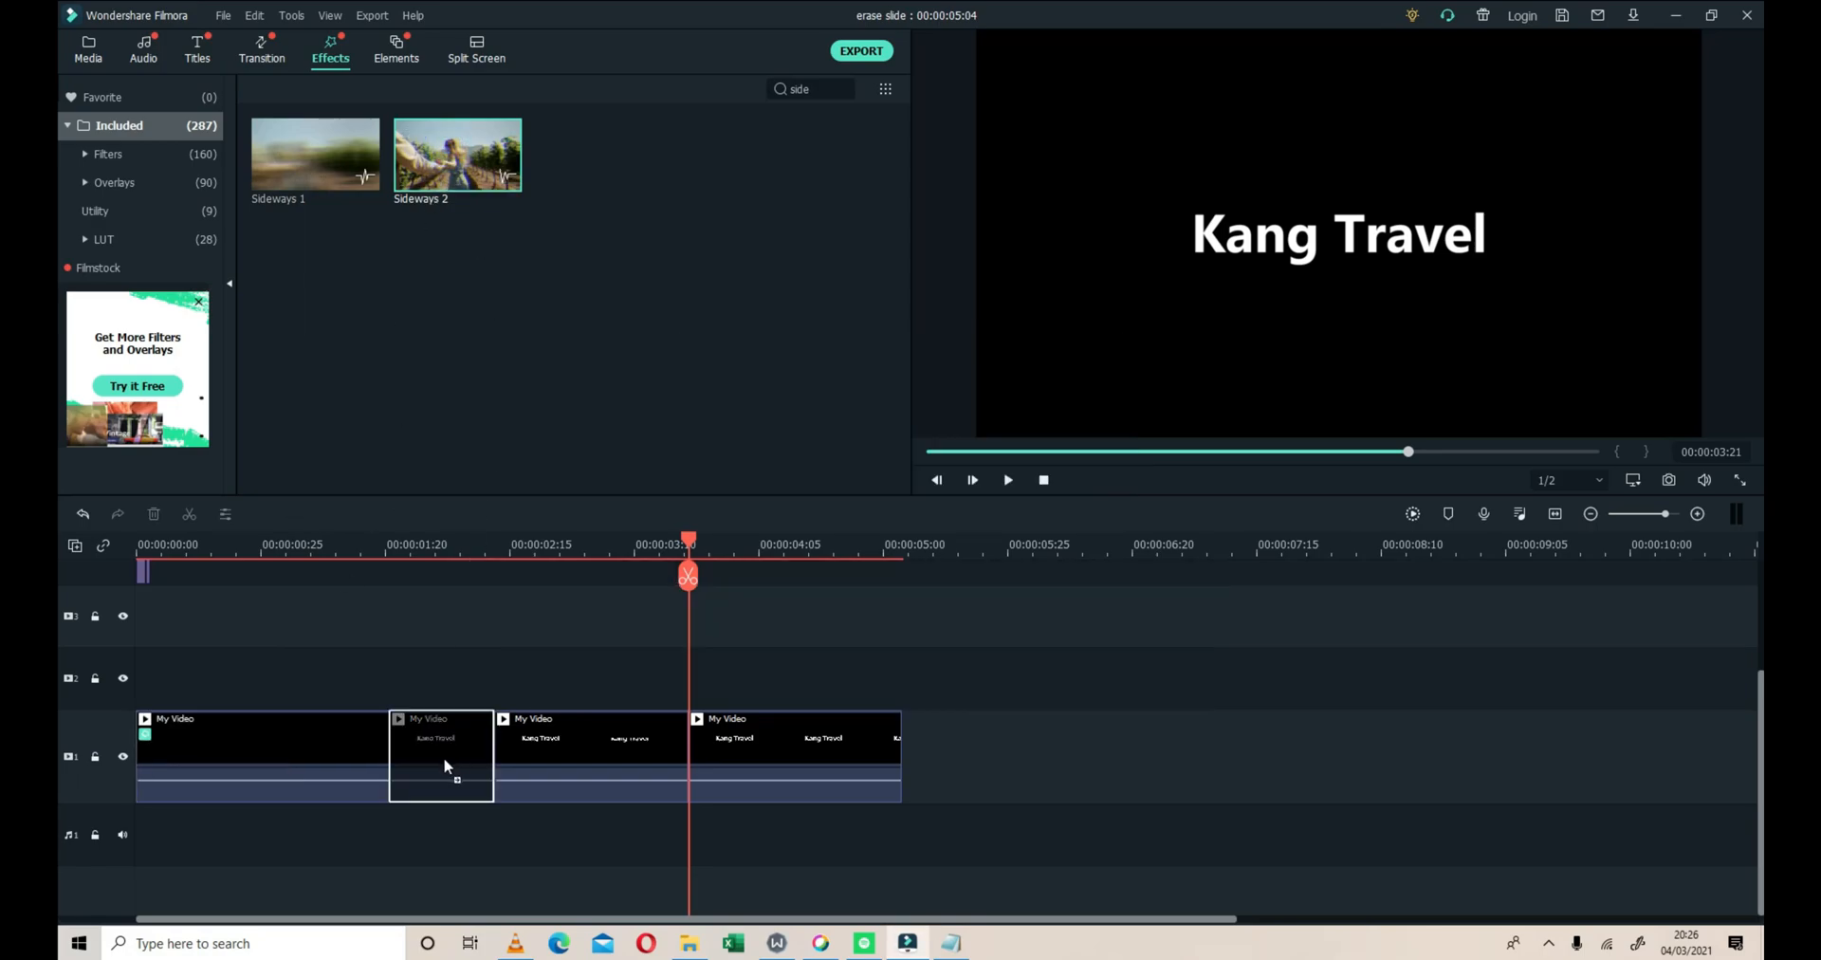
drag(435, 152, 554, 730)
Search the effects for "chro" and apply Chromatic Aberration to the second My Video segment
click(843, 88)
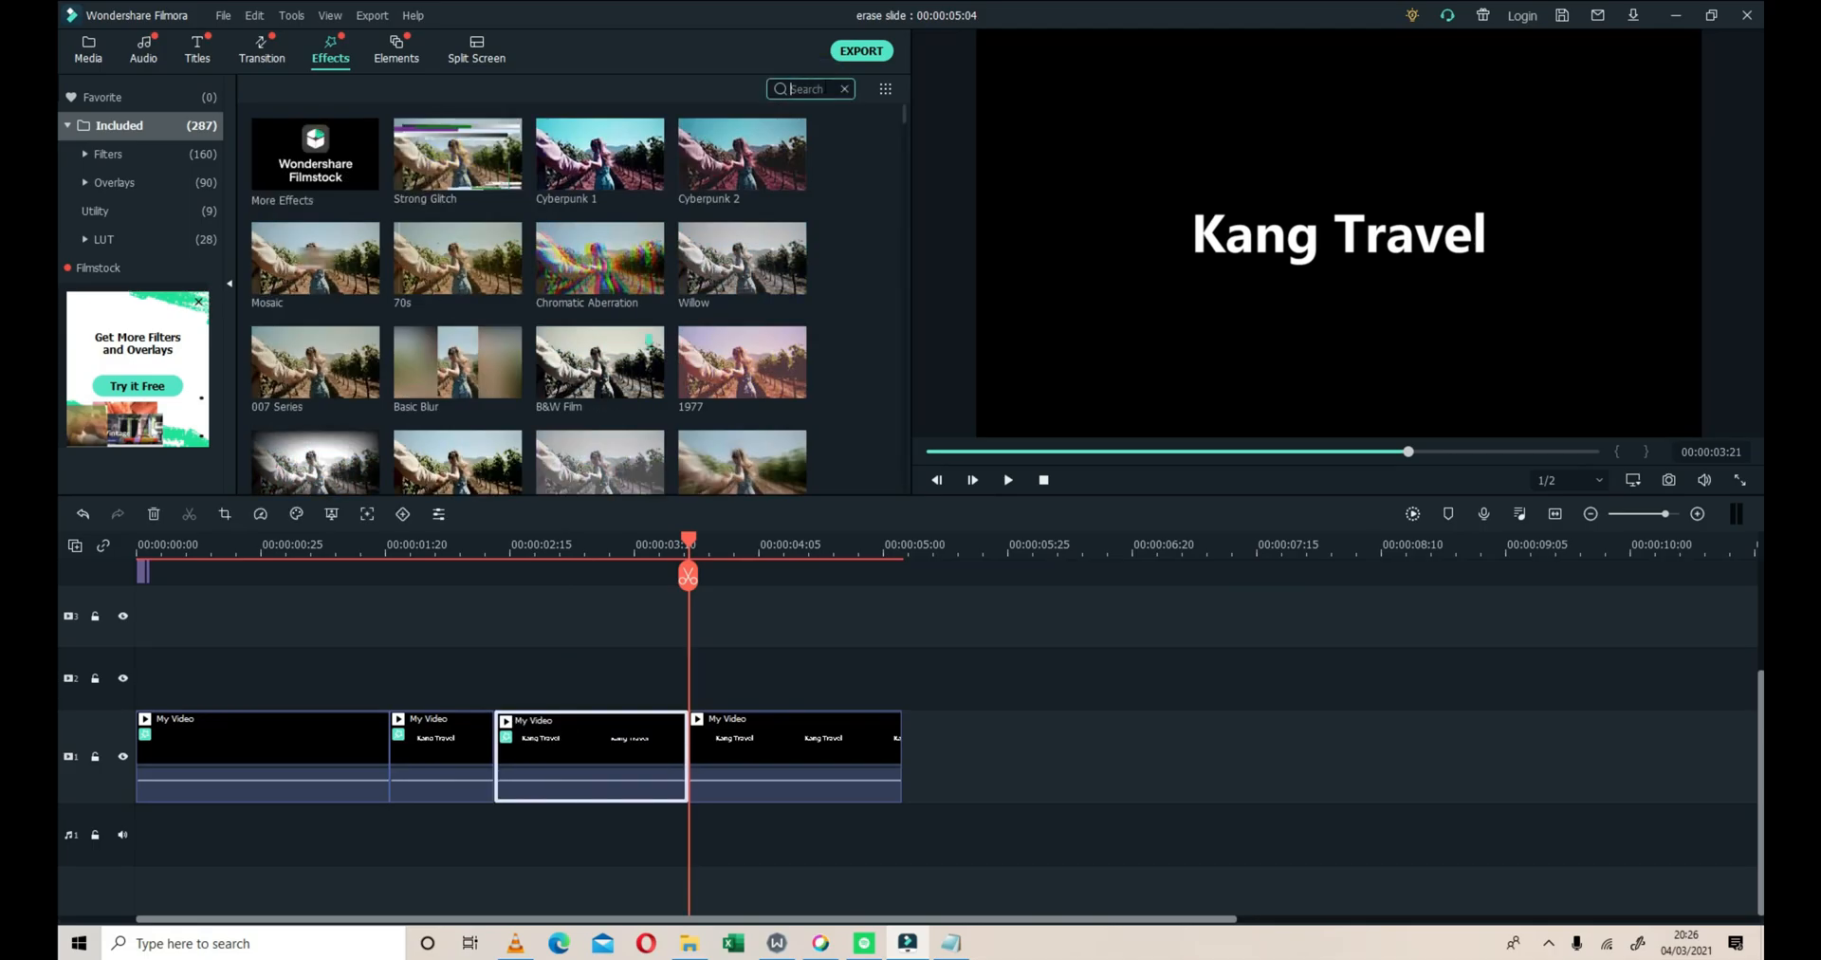
text(chro)
drag(313, 152, 424, 742)
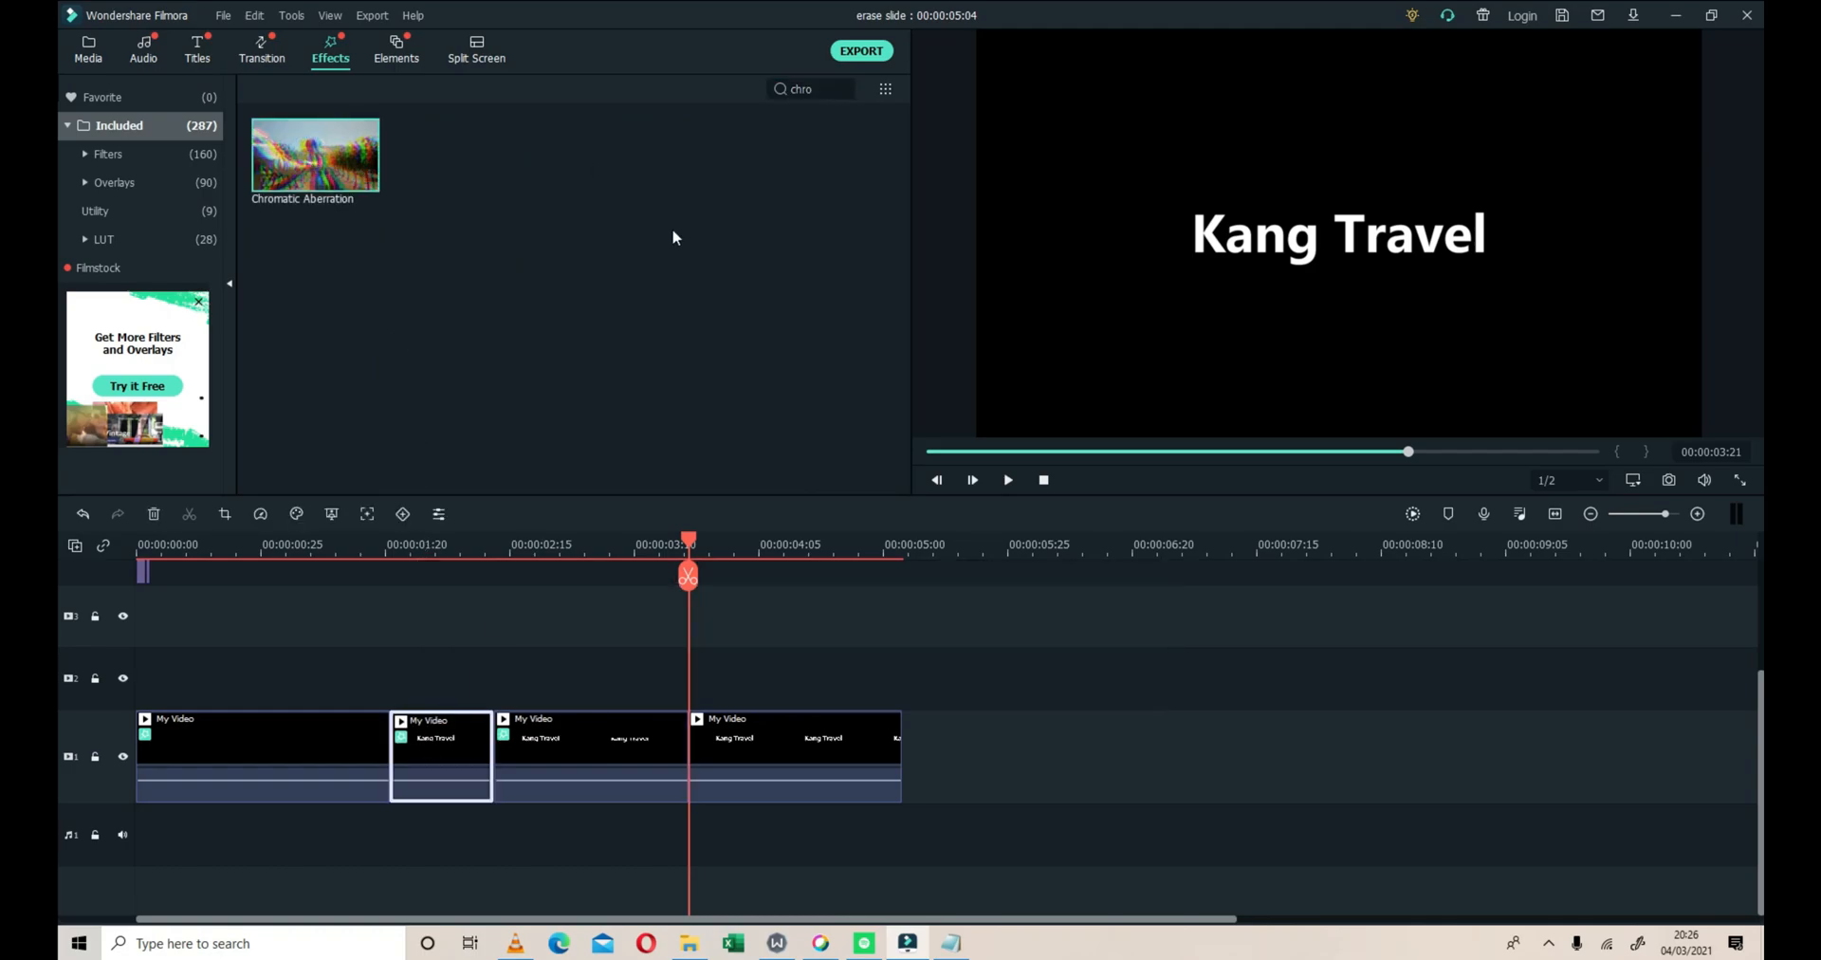
Search the effects for "fli" and apply Flip to the second My Video segment
click(844, 88)
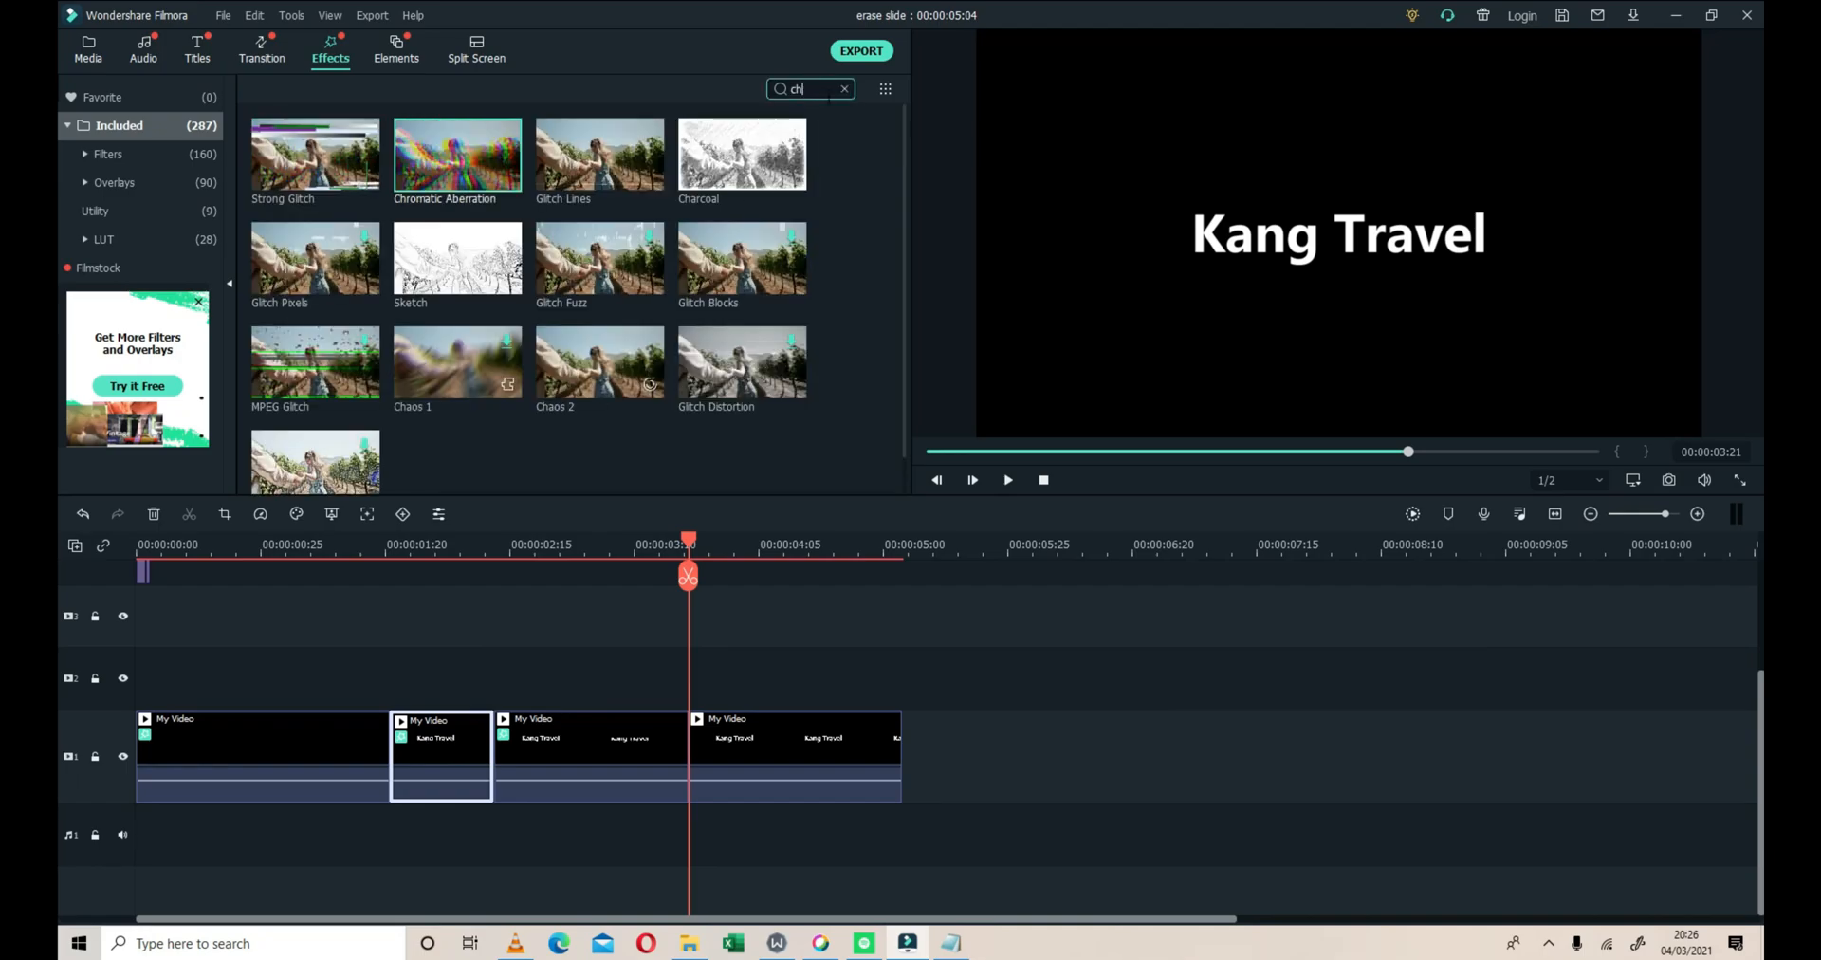
text(fli)
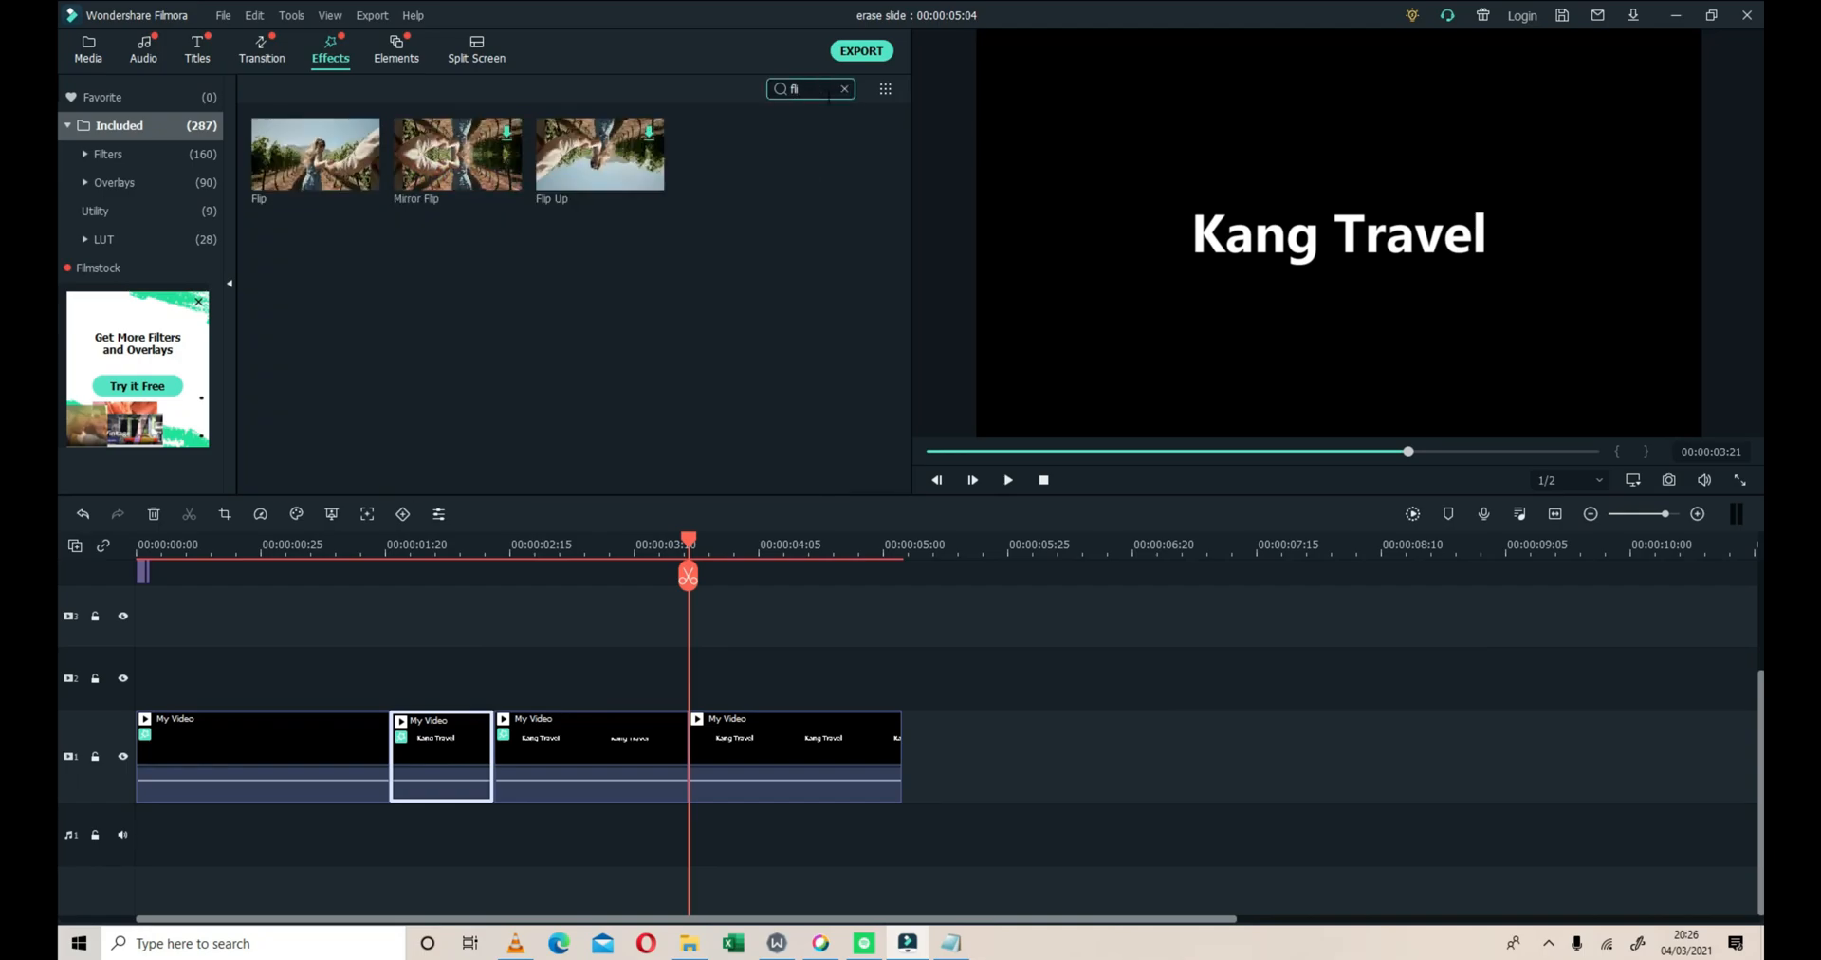
drag(290, 183, 435, 744)
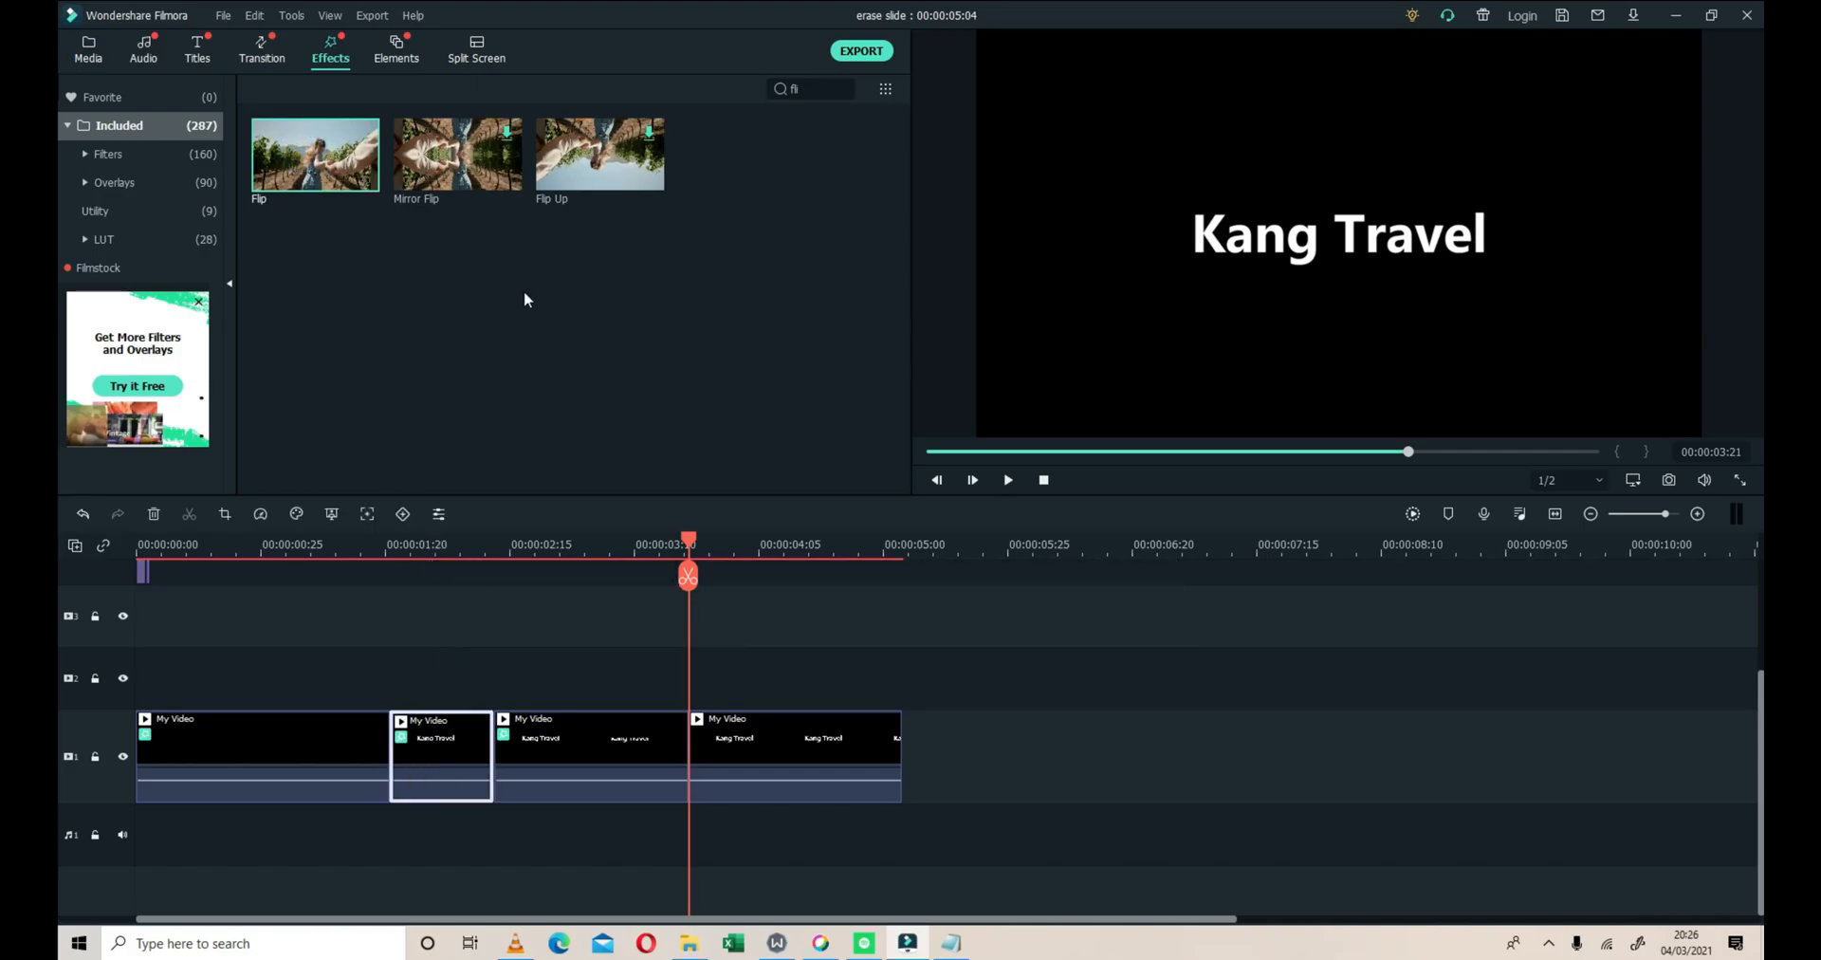
Search the effects for "chro" and apply Chromatic Aberration to the third My Video segment
click(814, 94)
key(BackSpace)
key(BackSpace)
key(BackSpace)
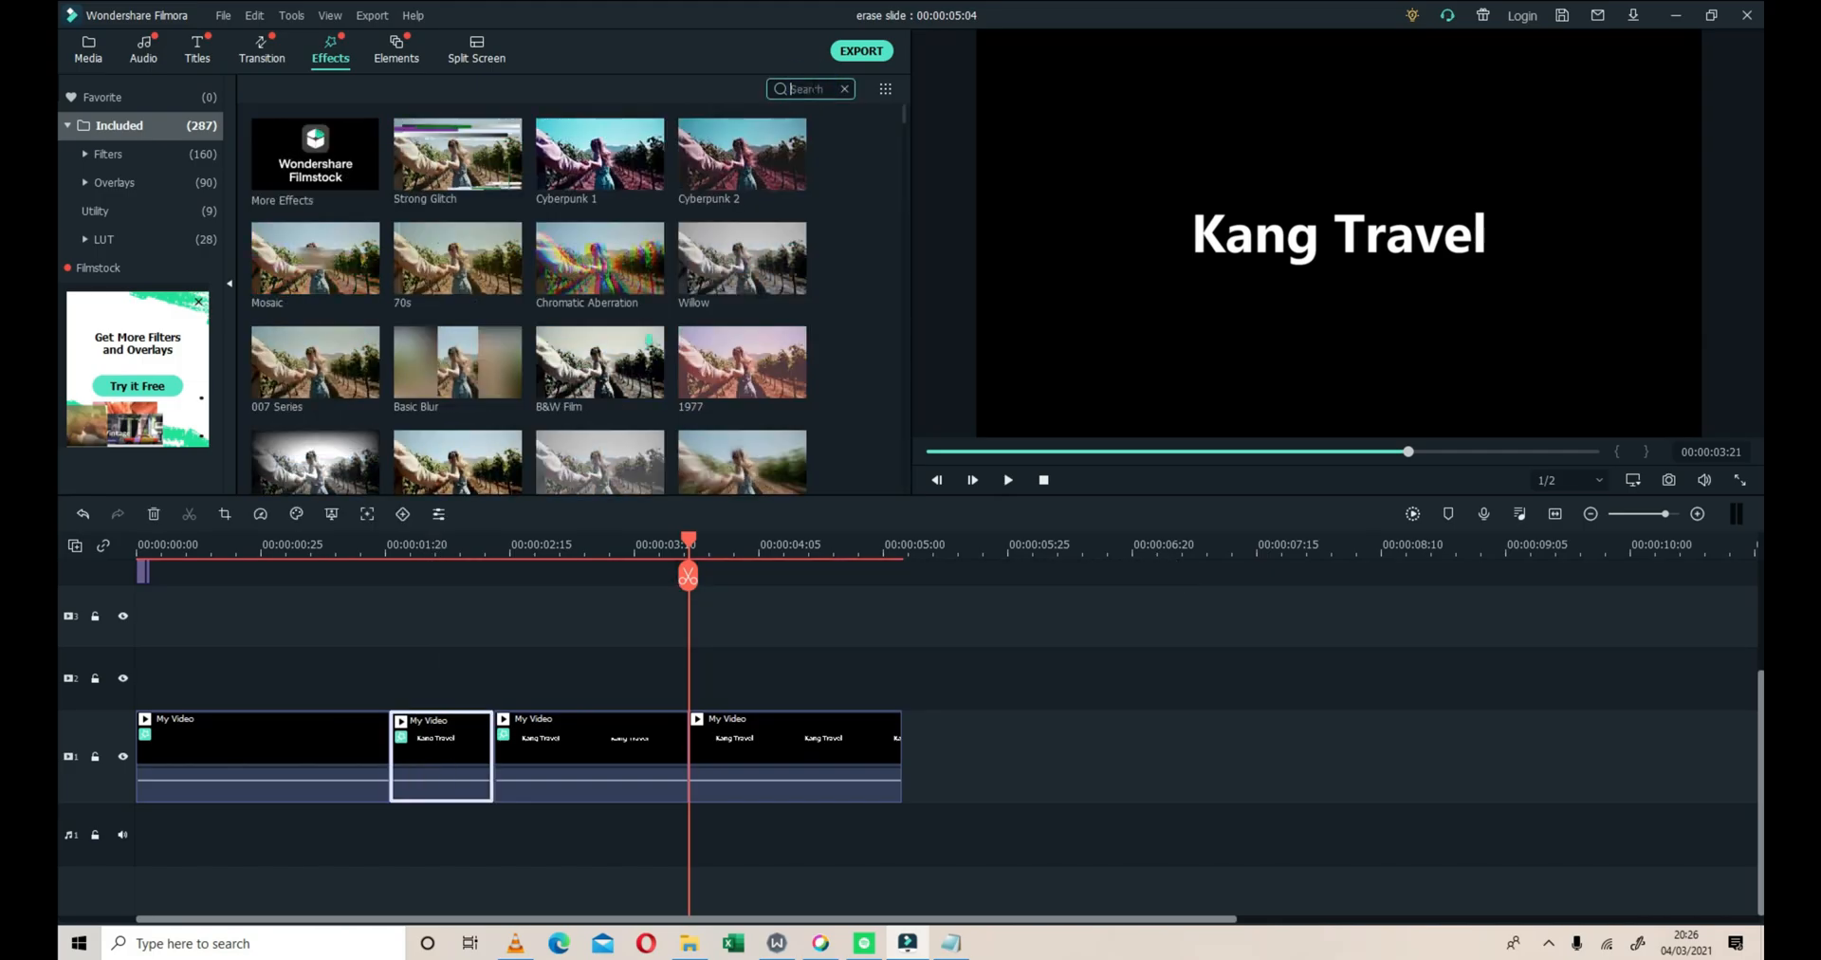
text(chro)
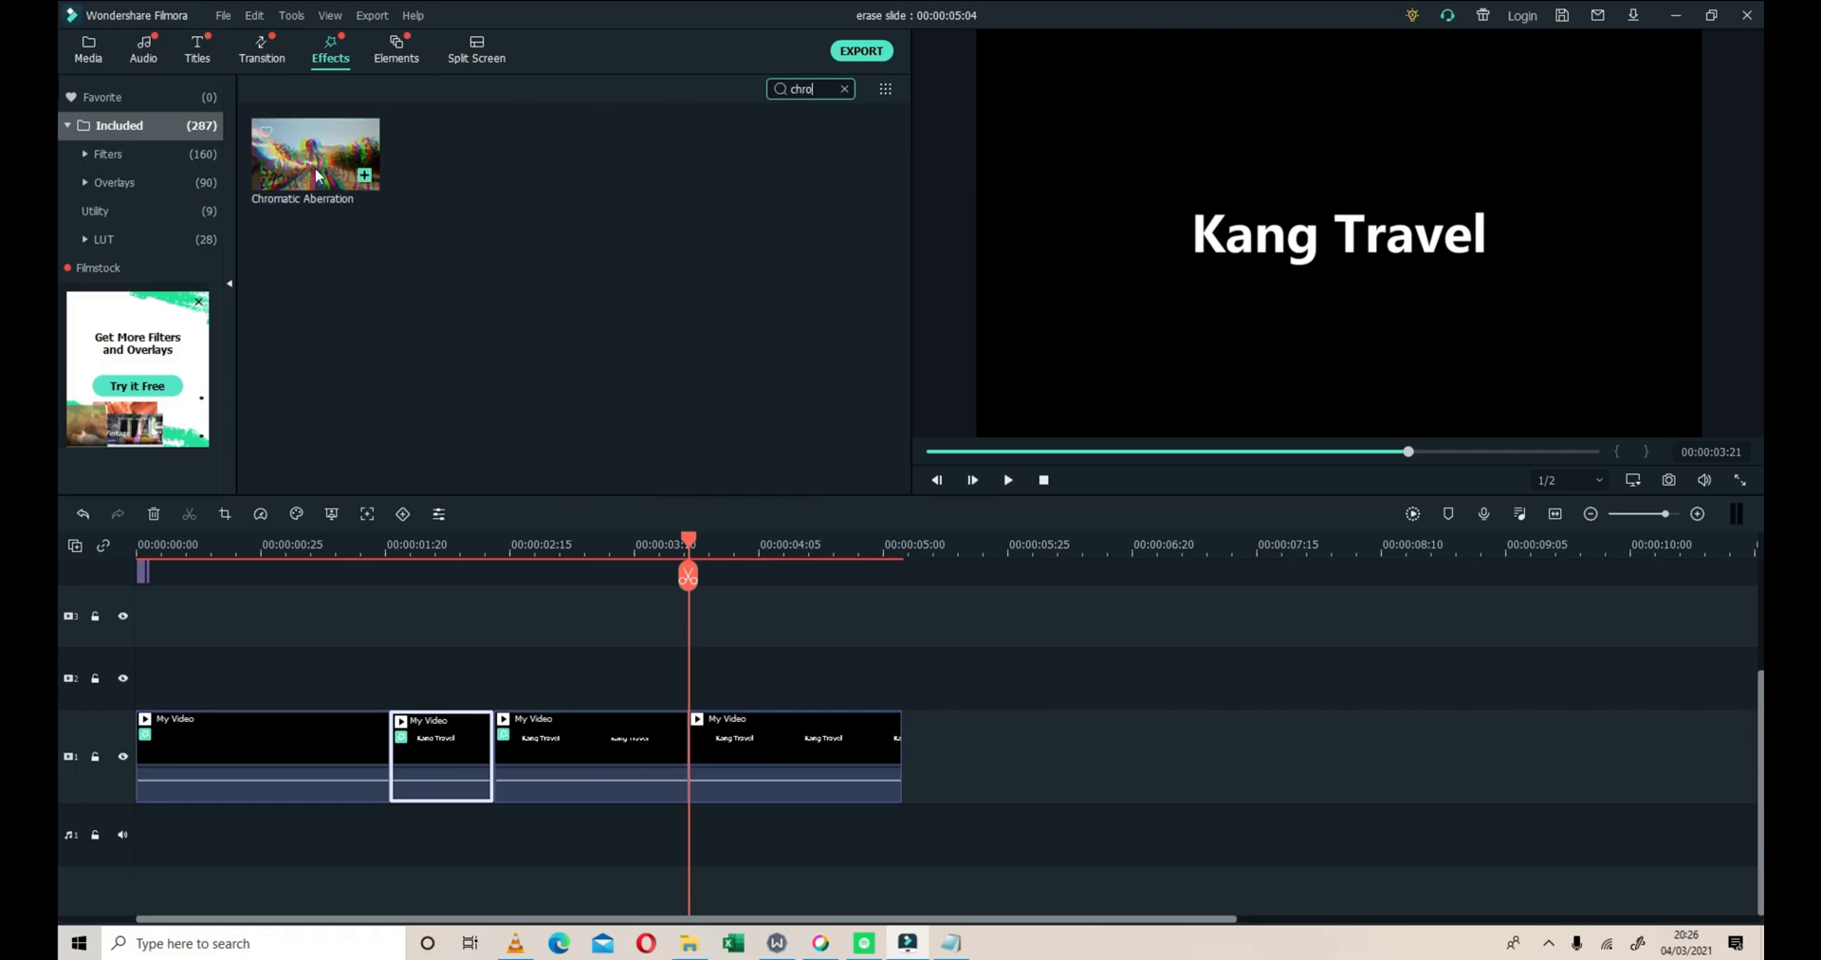
drag(323, 171, 565, 737)
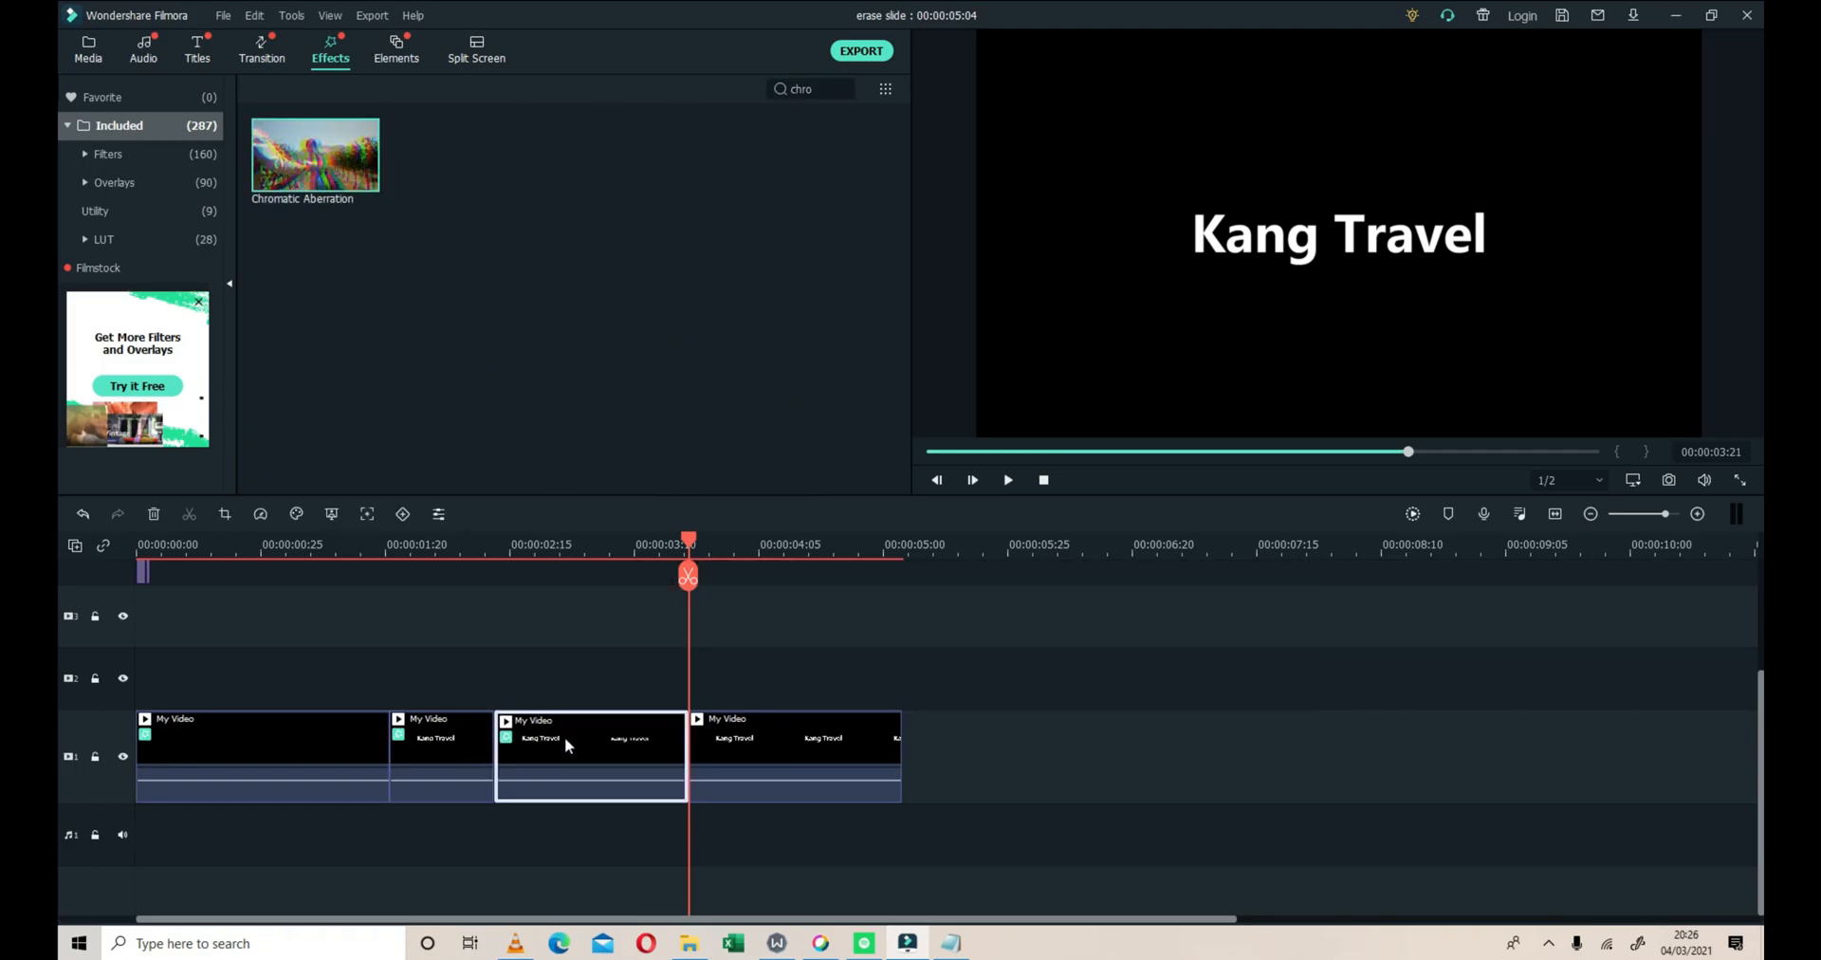
Render the timeline preview and play the Kang Travel intro from the beginning
click(1413, 513)
click(1042, 481)
click(1008, 480)
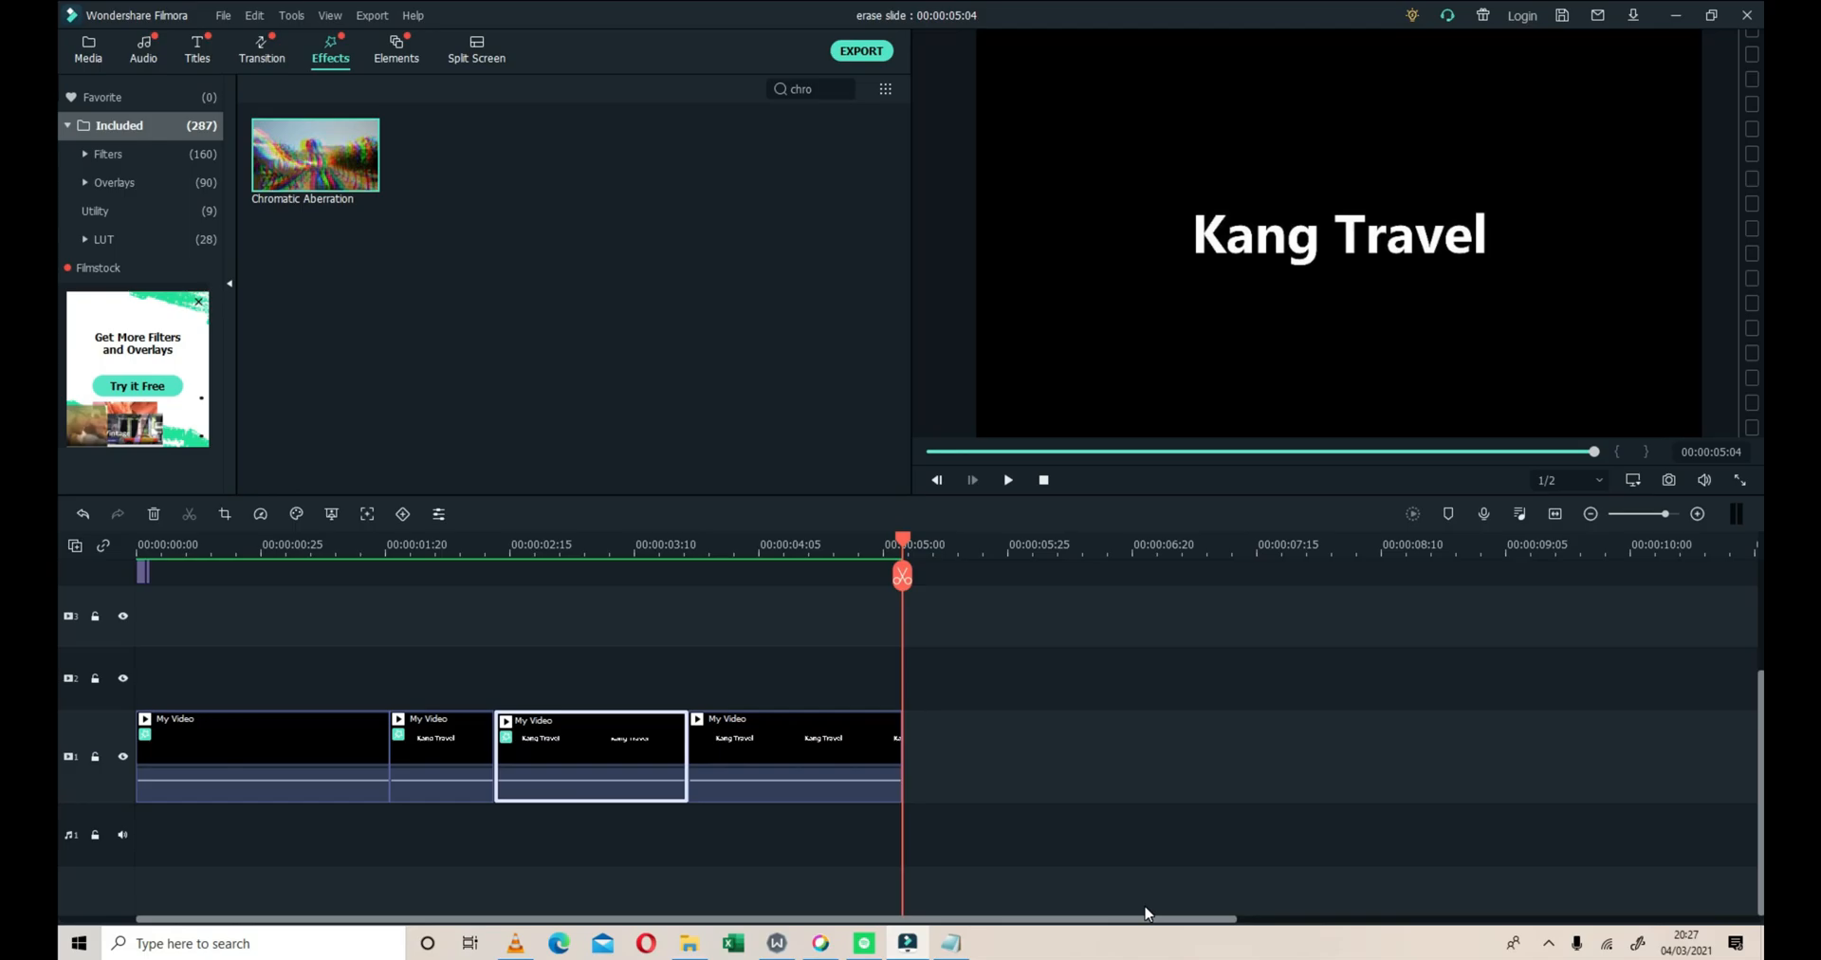
Search the effects for "side" and review the second and third My Video segments on the timeline
double_click(823, 95)
text(side)
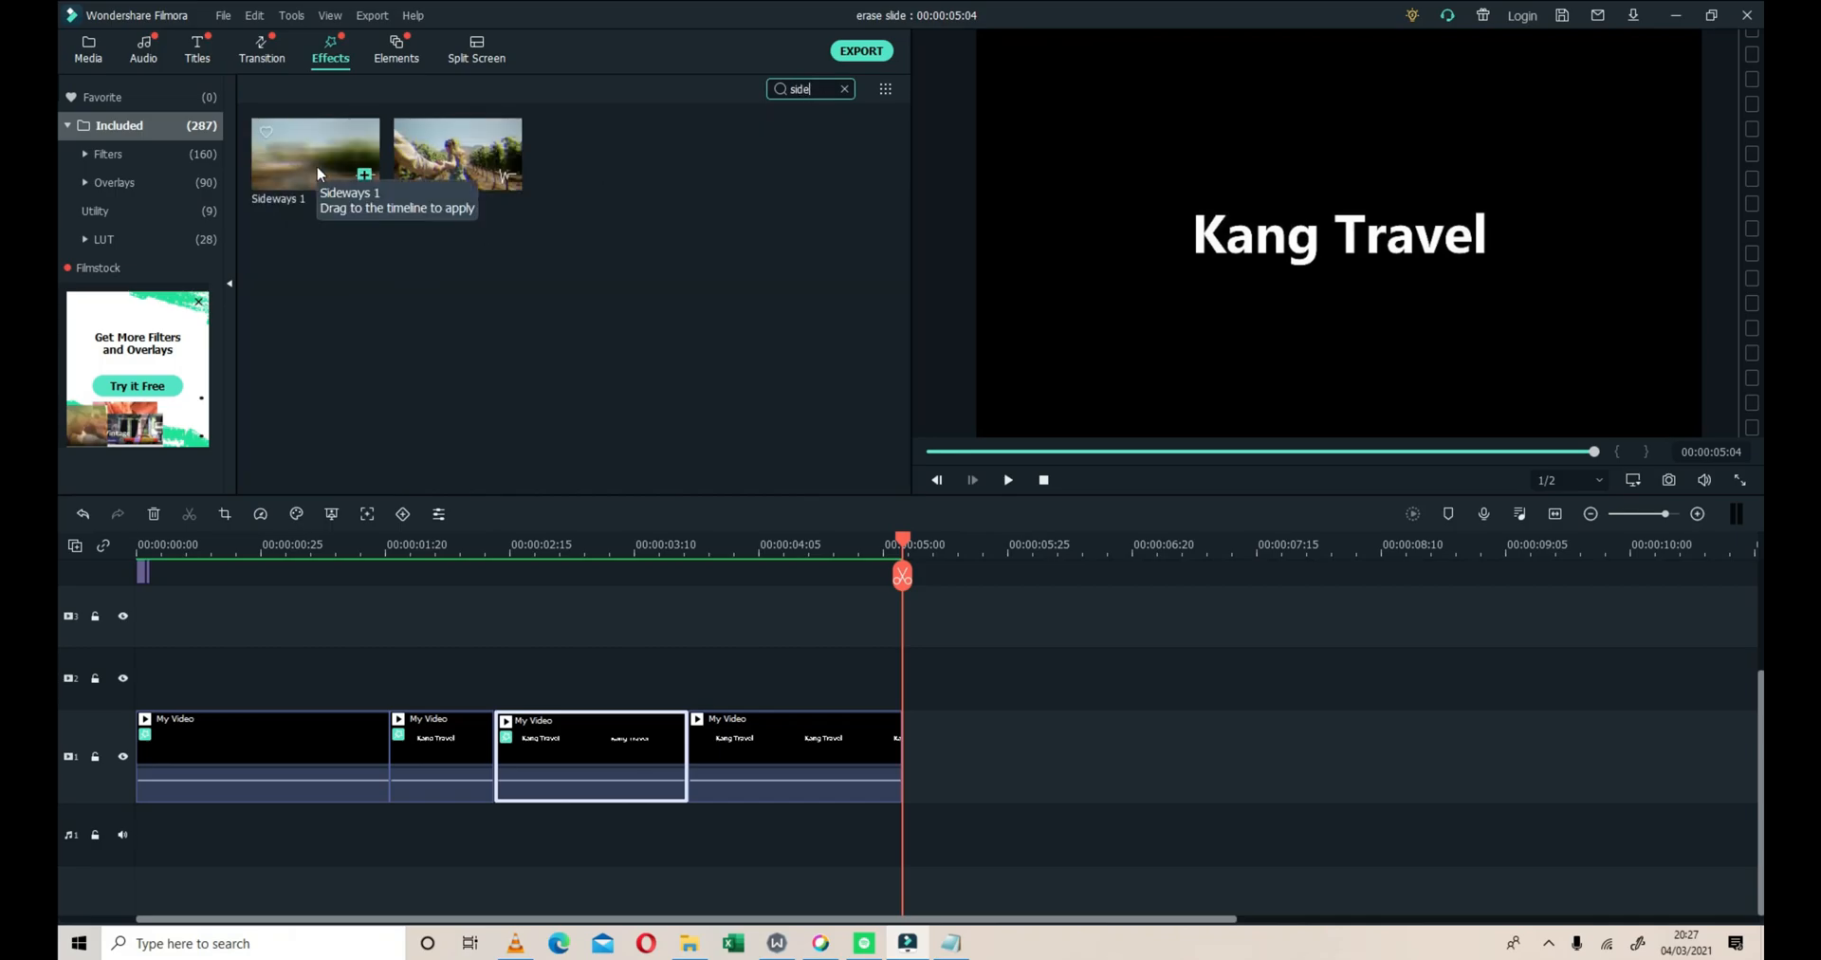
click(414, 740)
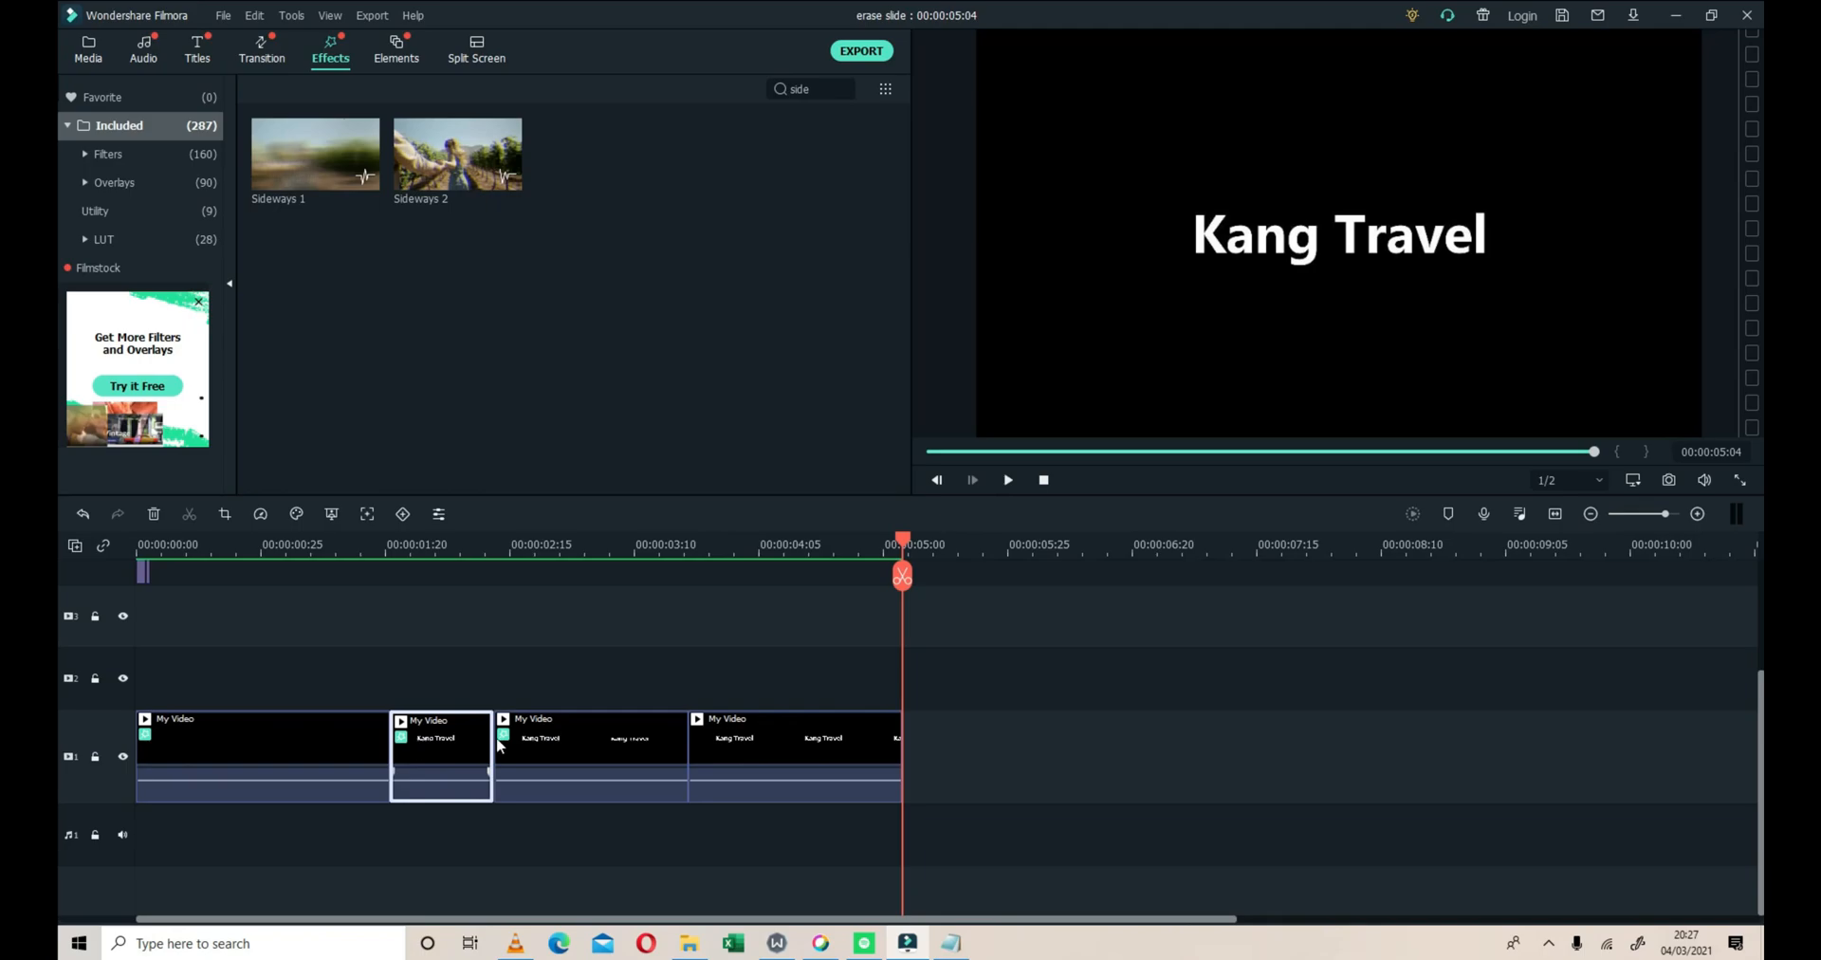
click(546, 738)
click(422, 746)
Search the audio library for "gli" to look for a glitch sound
click(143, 49)
click(807, 88)
text(glit)
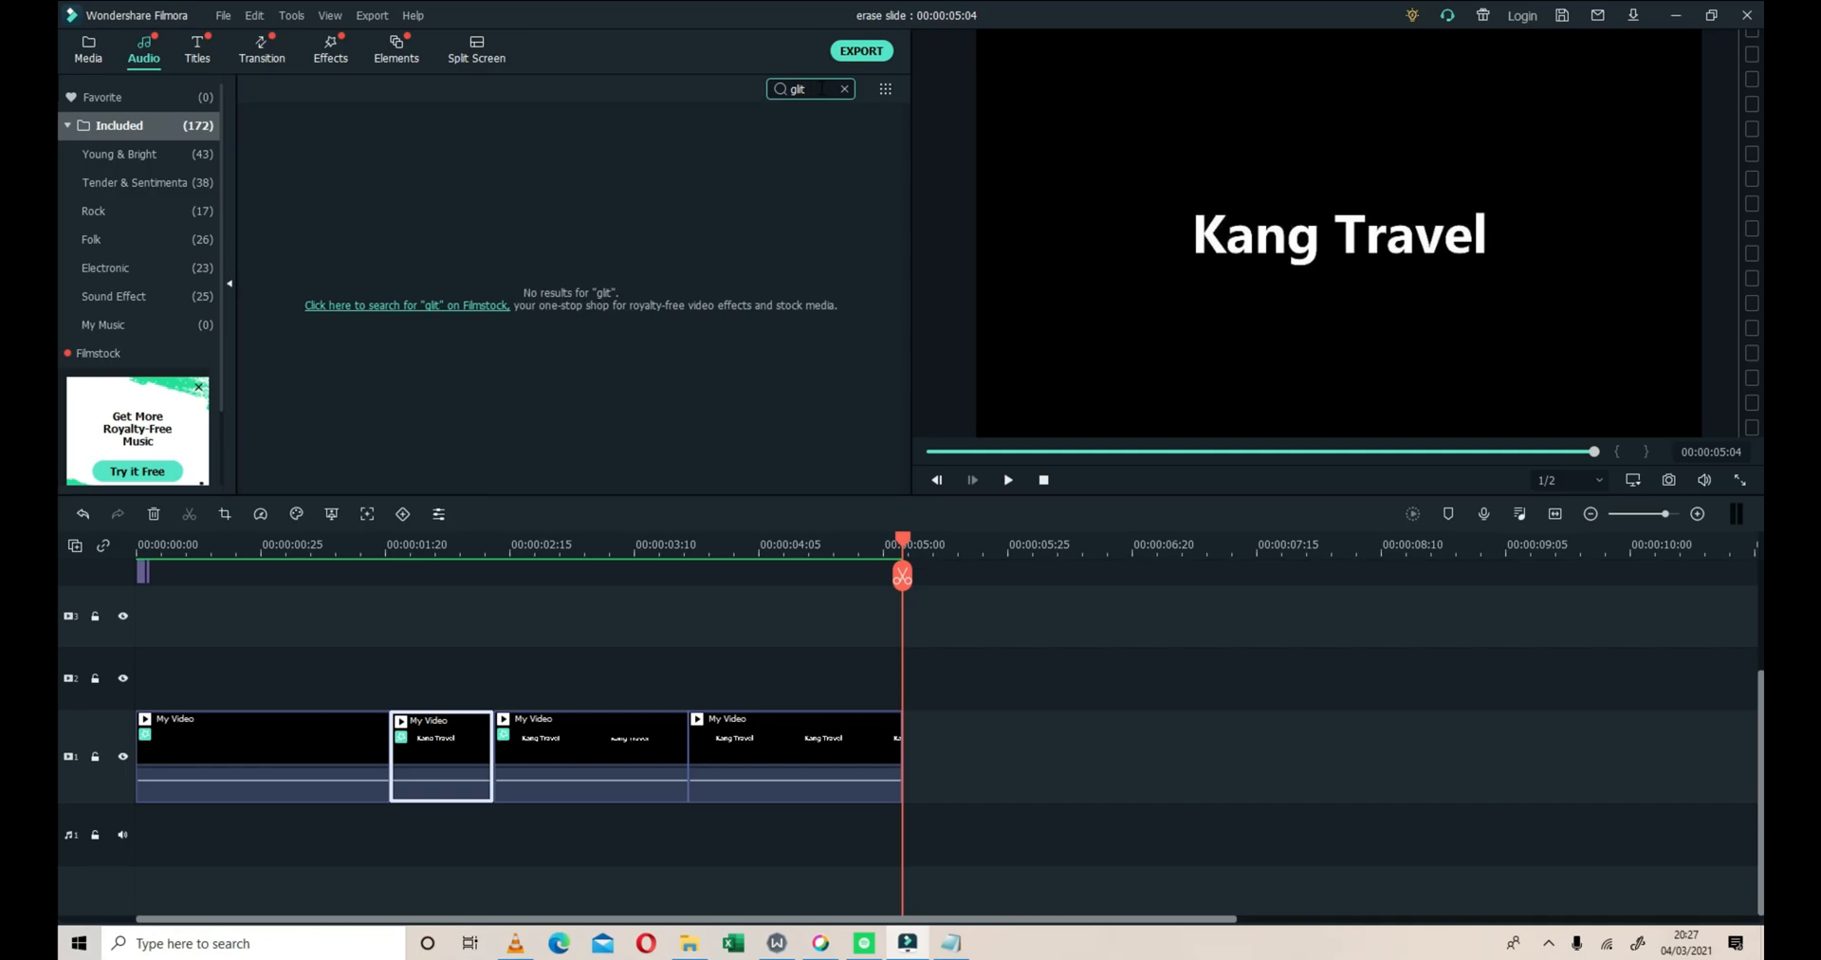
key(BackSpace)
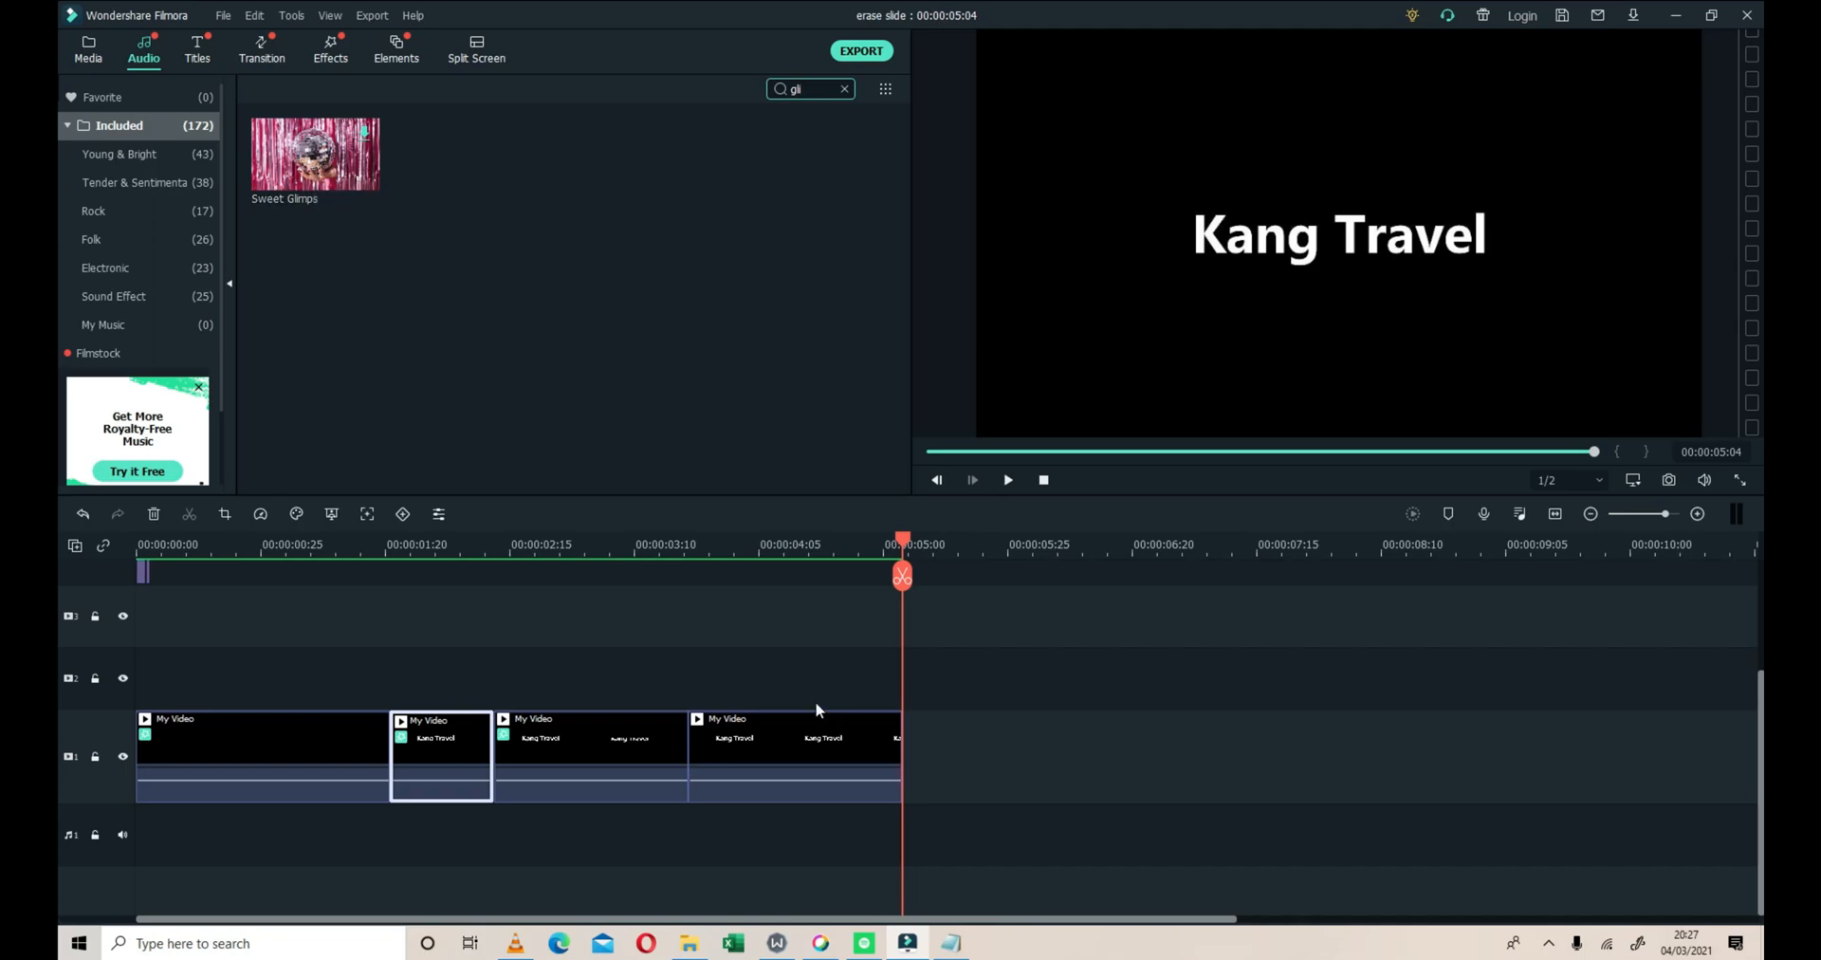
Play the rendered intro from the start and return the playhead to 00:00:00:00
click(1044, 480)
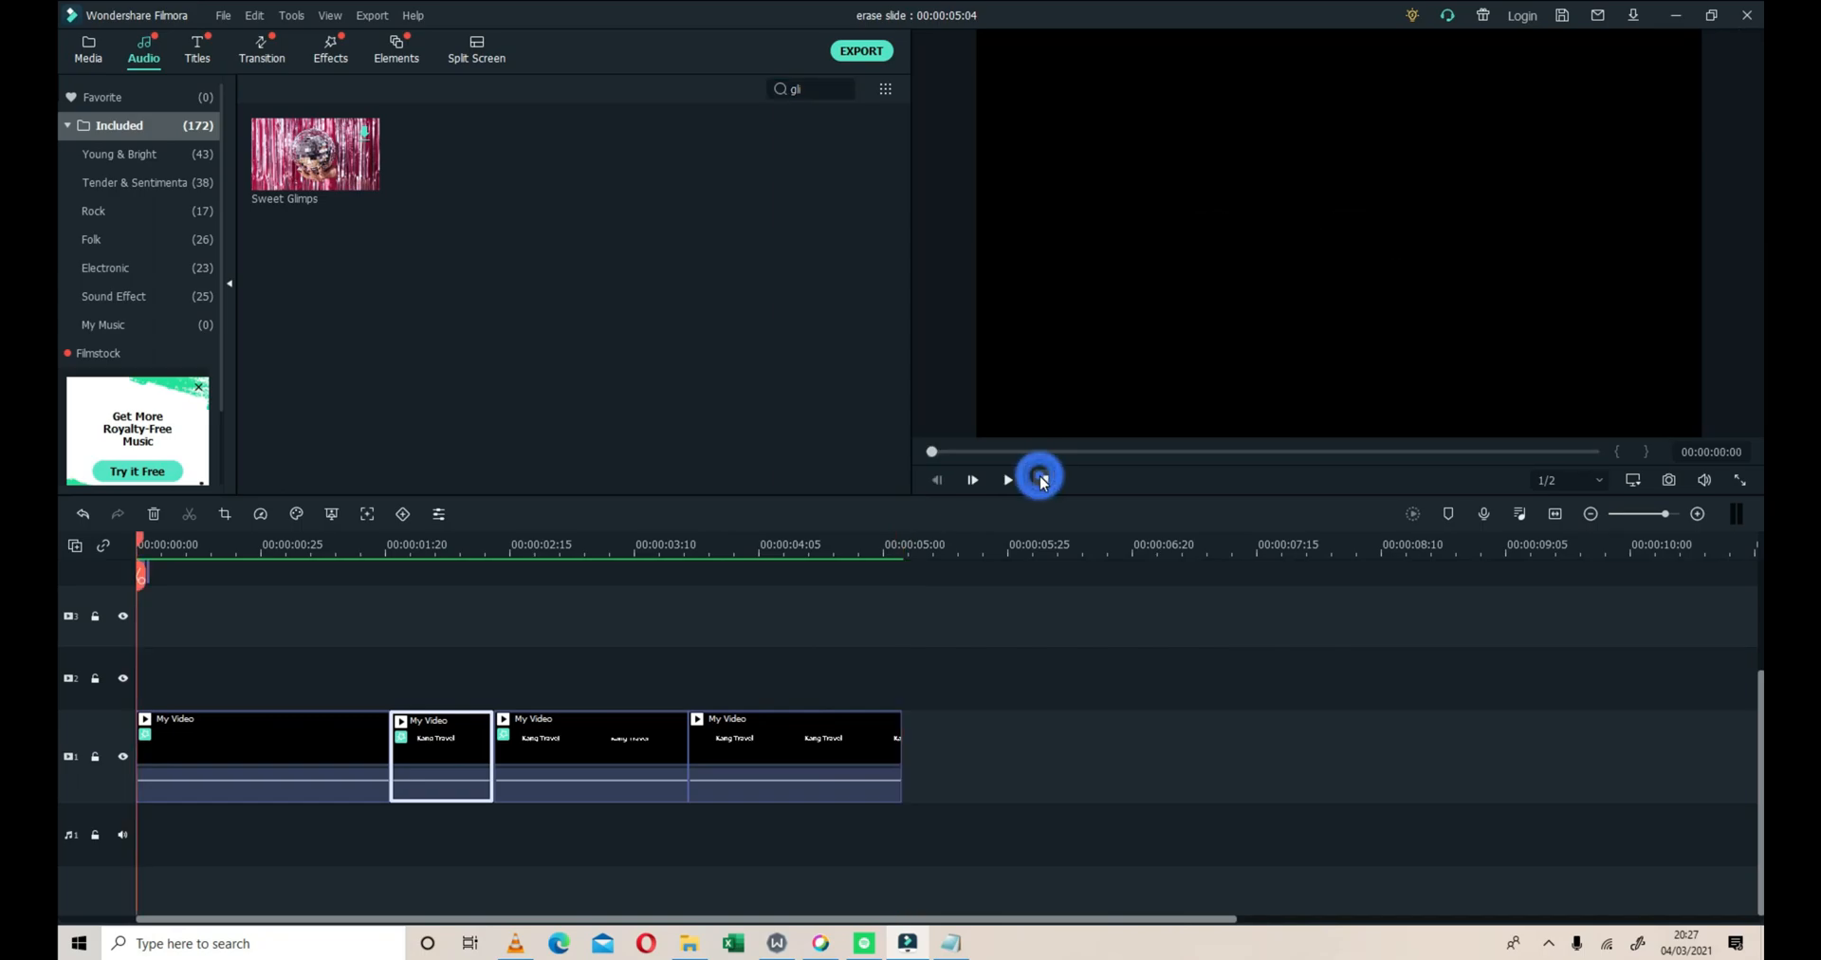
click(1009, 480)
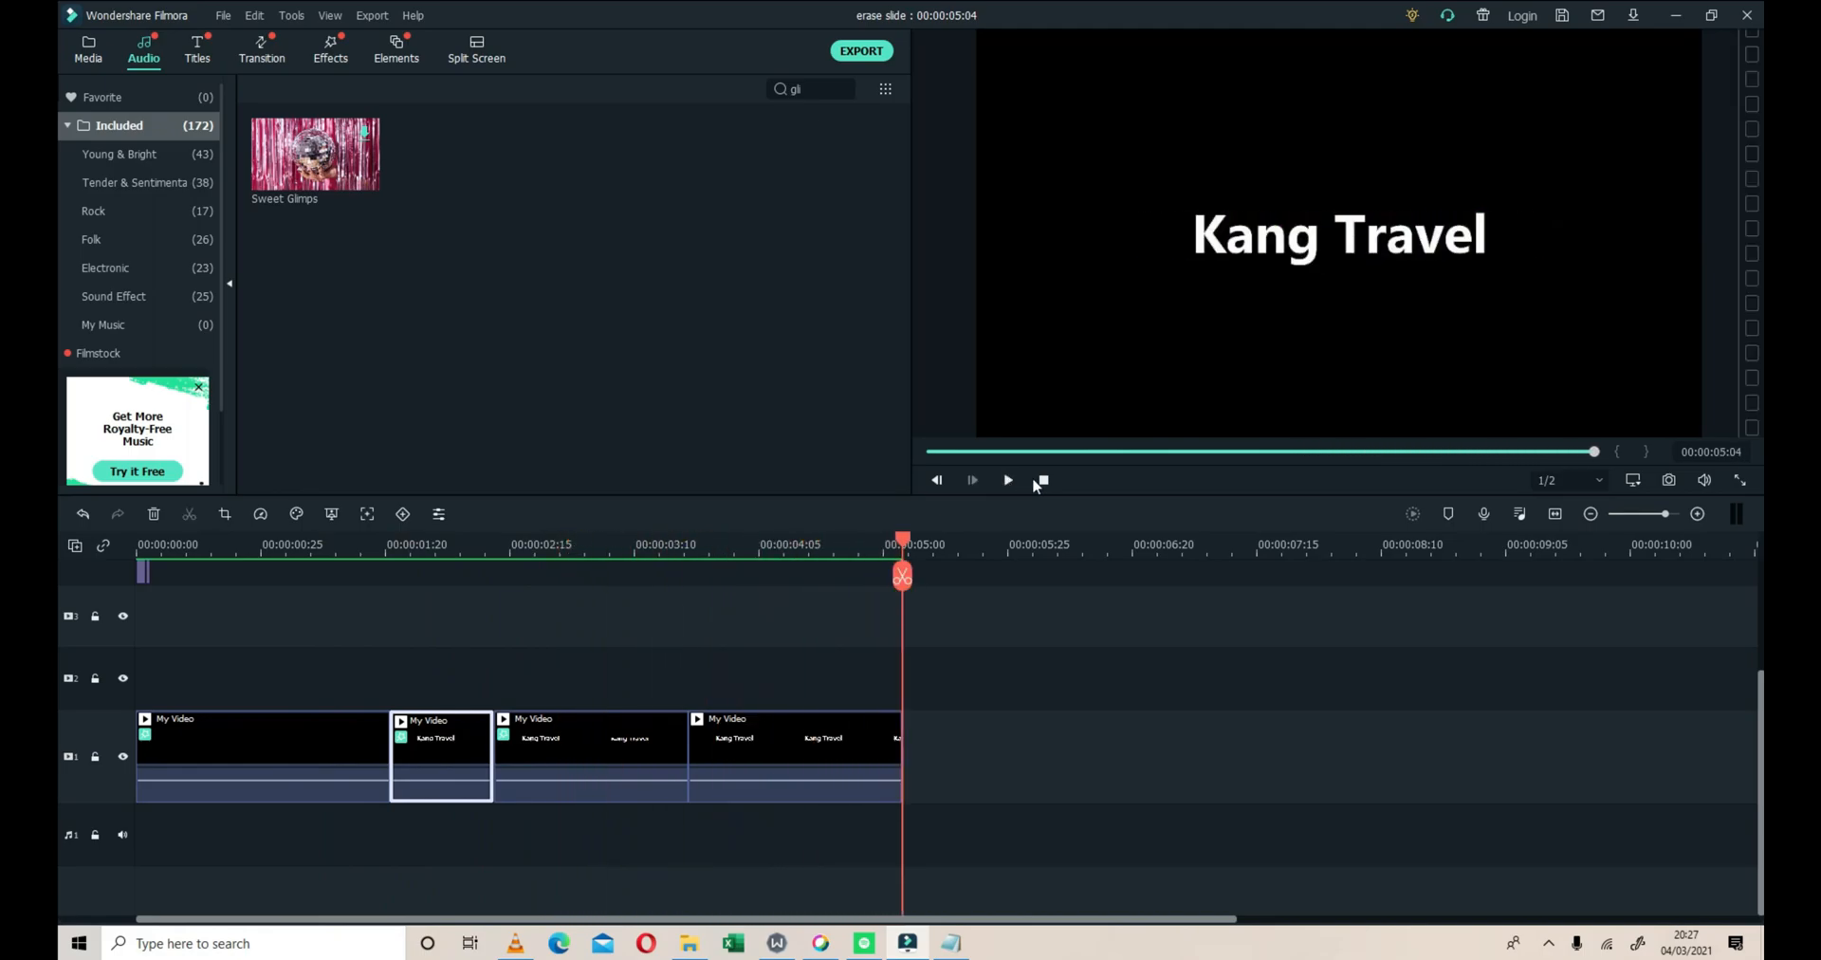
click(1046, 480)
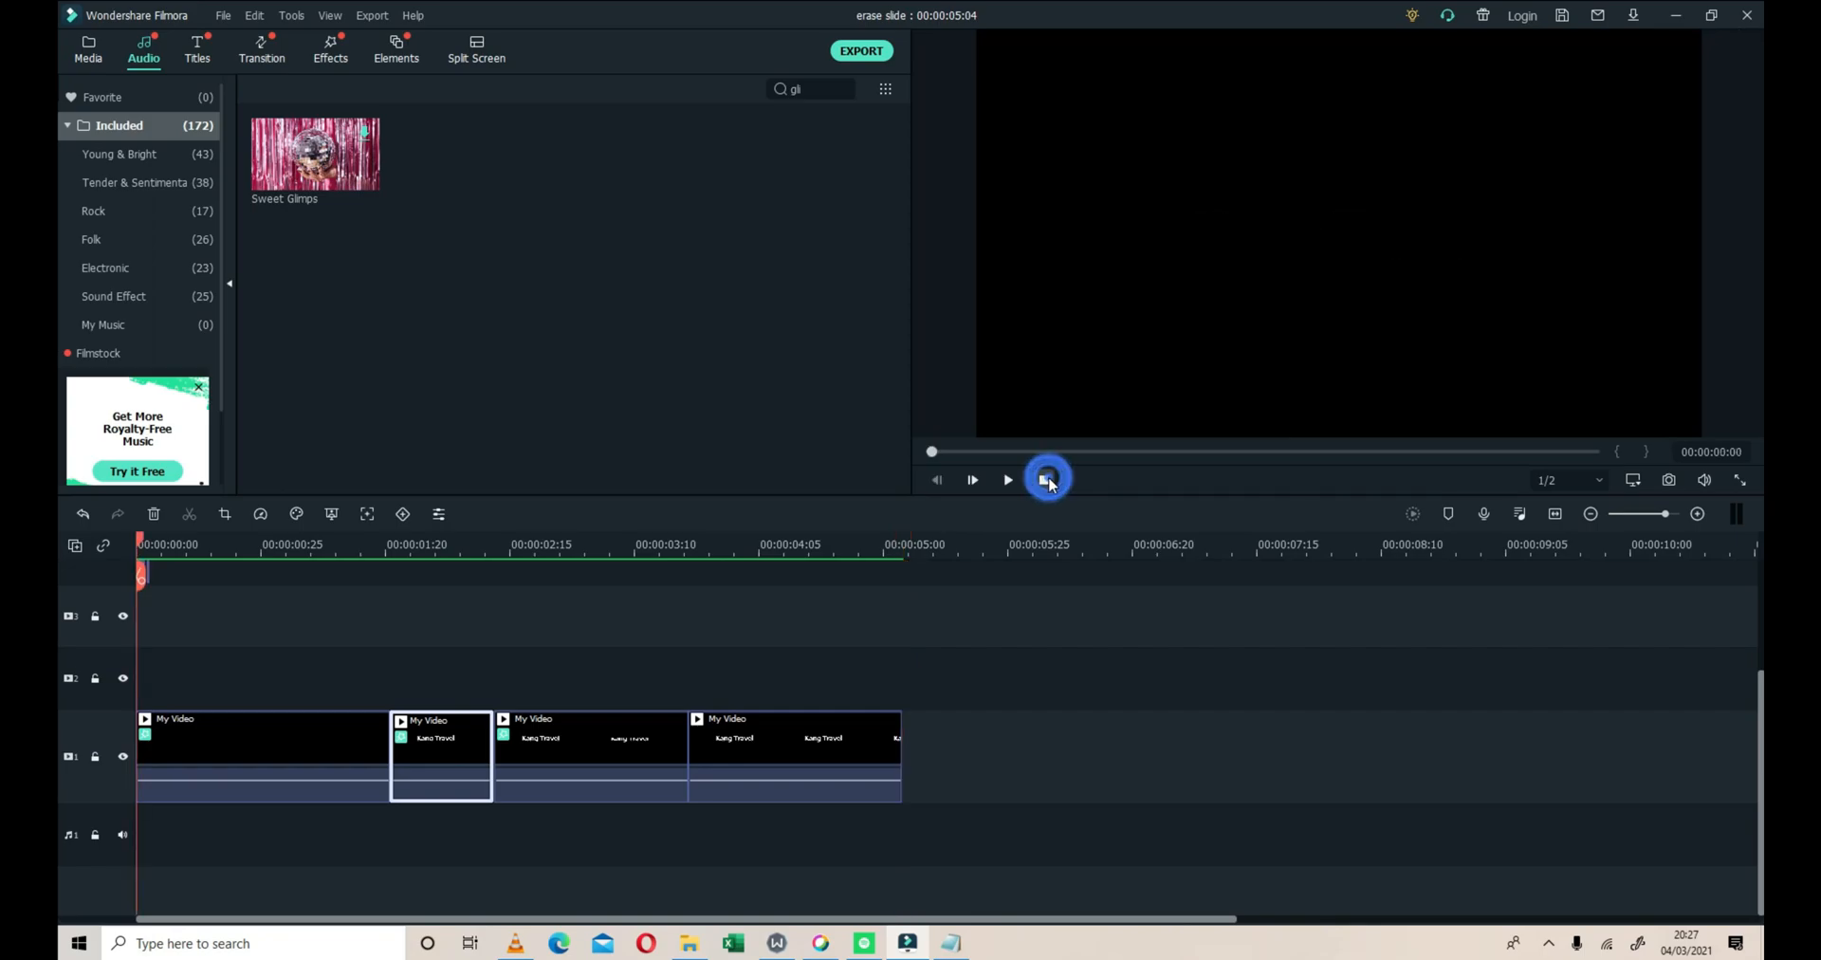